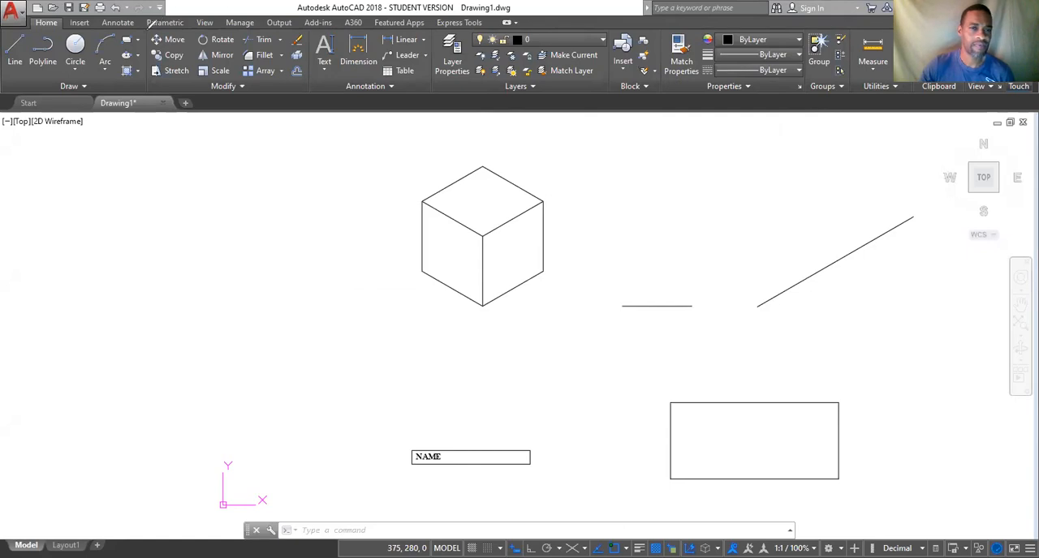
pyautogui.moveTo(286, 22)
pyautogui.mouseDown()
pyautogui.moveTo(284, 81)
pyautogui.moveTo(194, 94)
pyautogui.moveTo(154, 77)
pyautogui.moveTo(151, 26)
pyautogui.mouseUp()
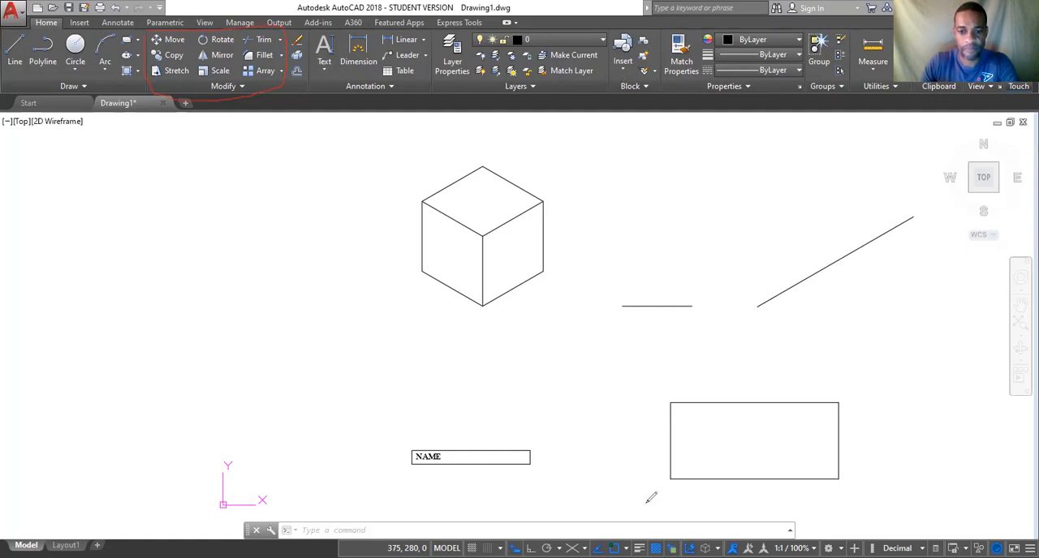
pyautogui.click(242, 86)
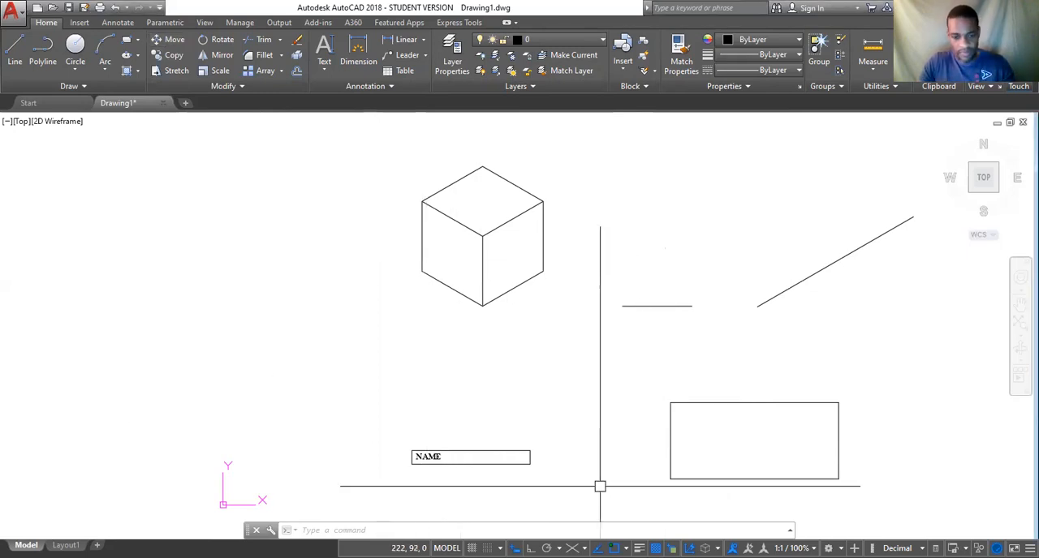
# Move the whole cube from its bottom corner to the right endpoint of the short horizontal line, and undo that move.
pyautogui.write('M')
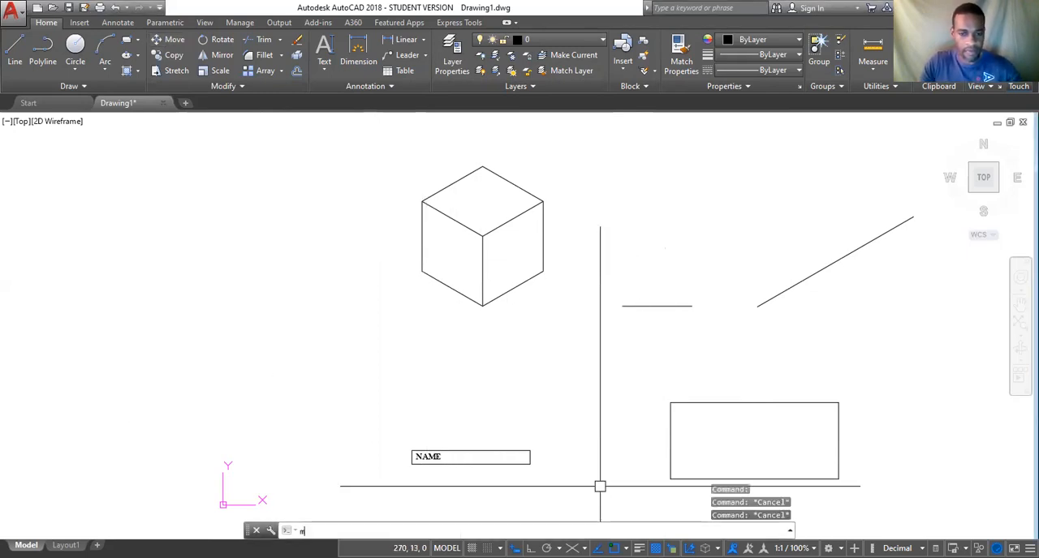
pyautogui.press('Return')
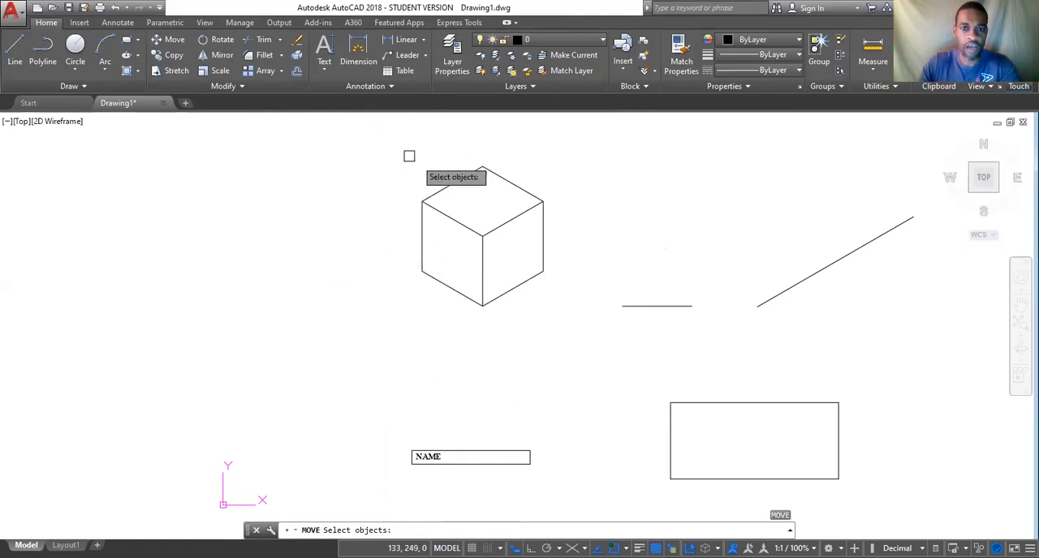
pyautogui.click(477, 235)
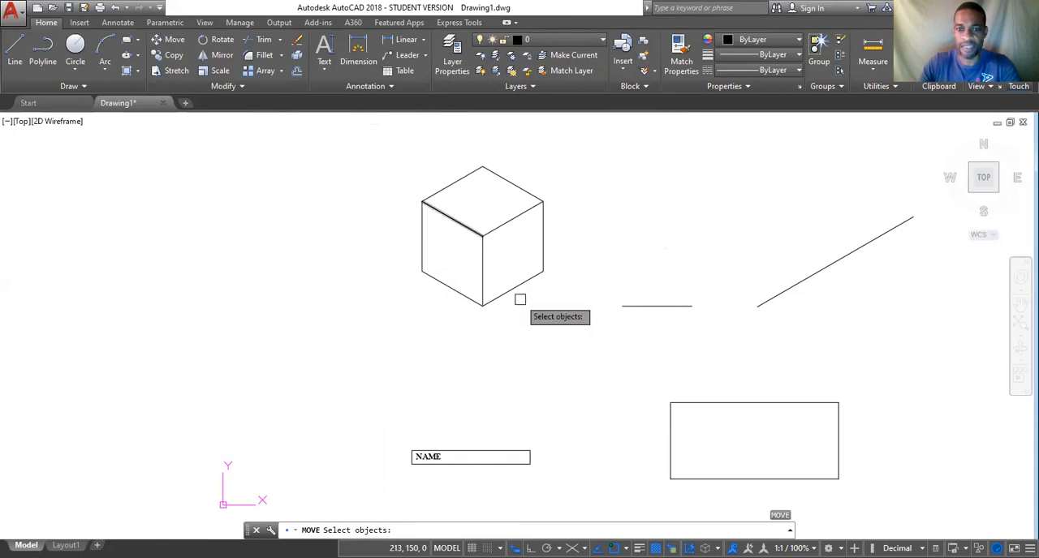
pyautogui.click(379, 141)
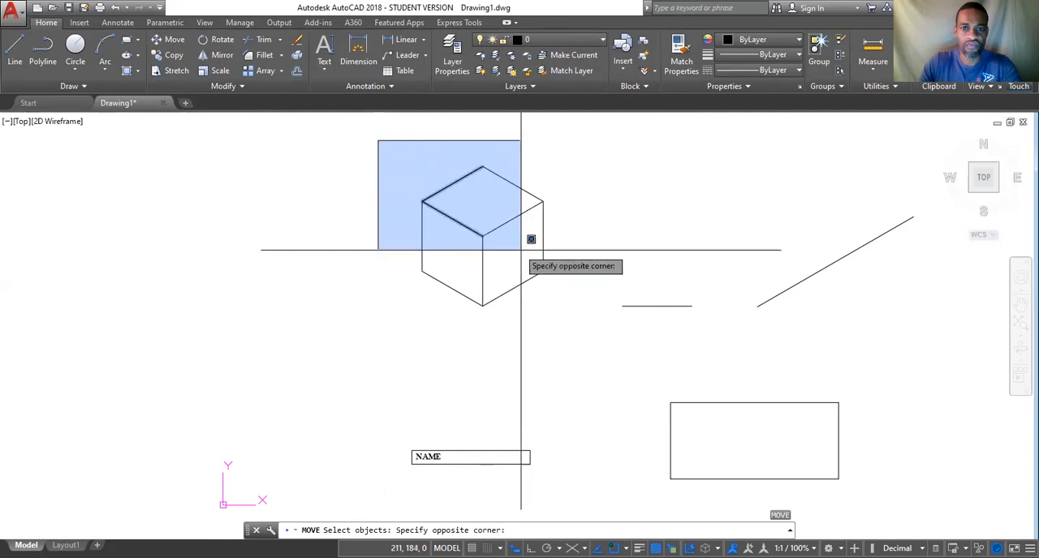
pyautogui.click(603, 339)
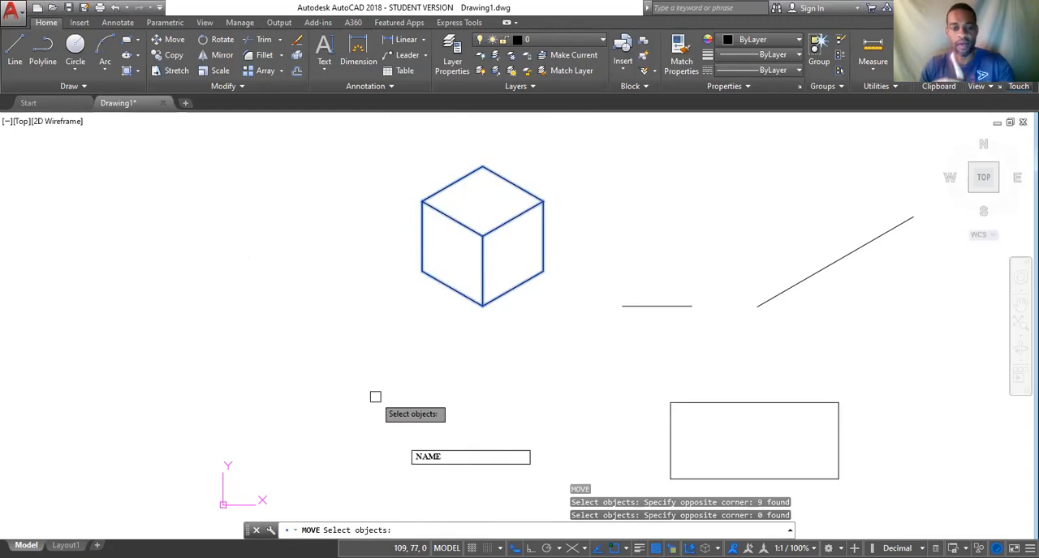
pyautogui.press('Return')
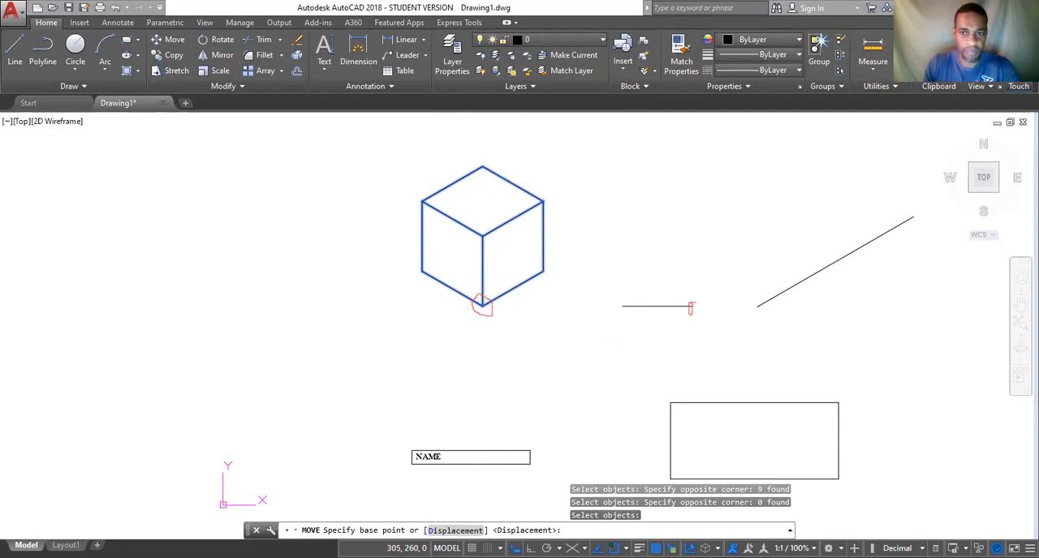
pyautogui.click(483, 305)
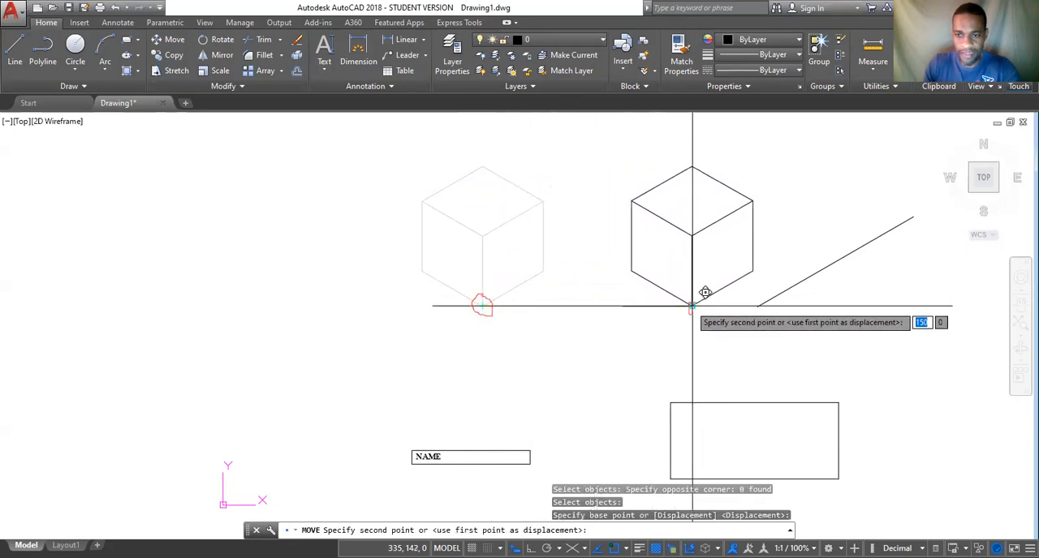
pyautogui.click(692, 306)
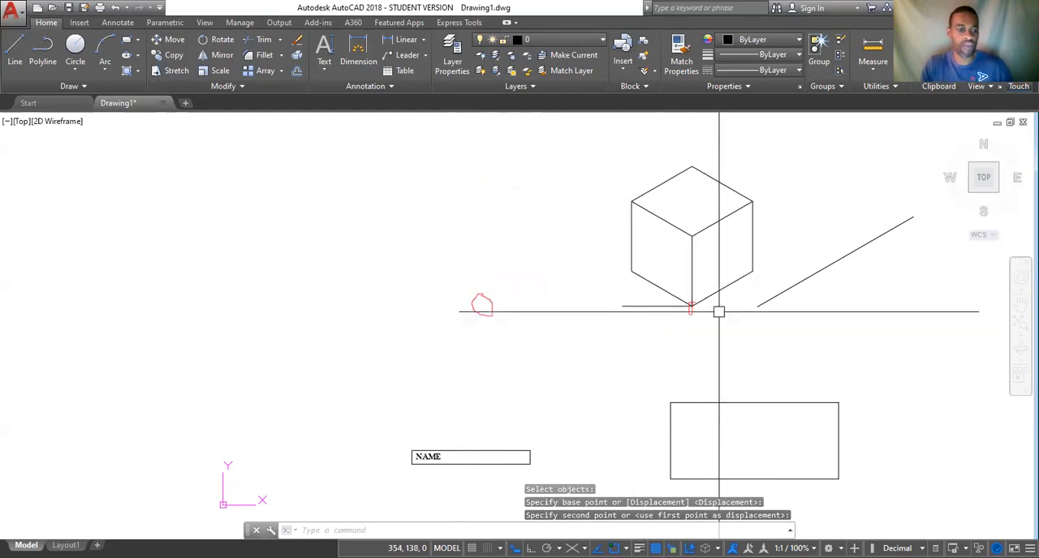
pyautogui.press('Escape')
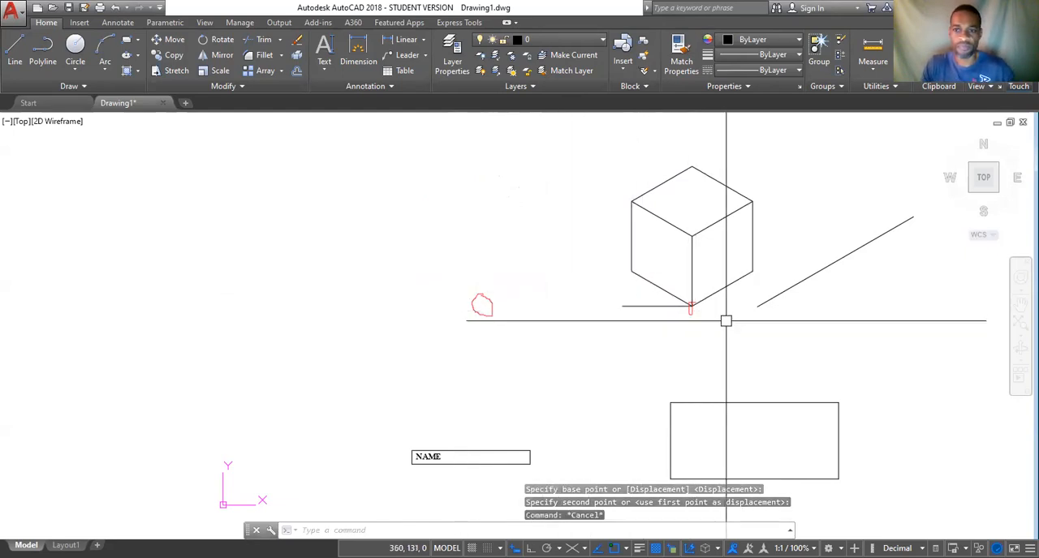
pyautogui.click(116, 11)
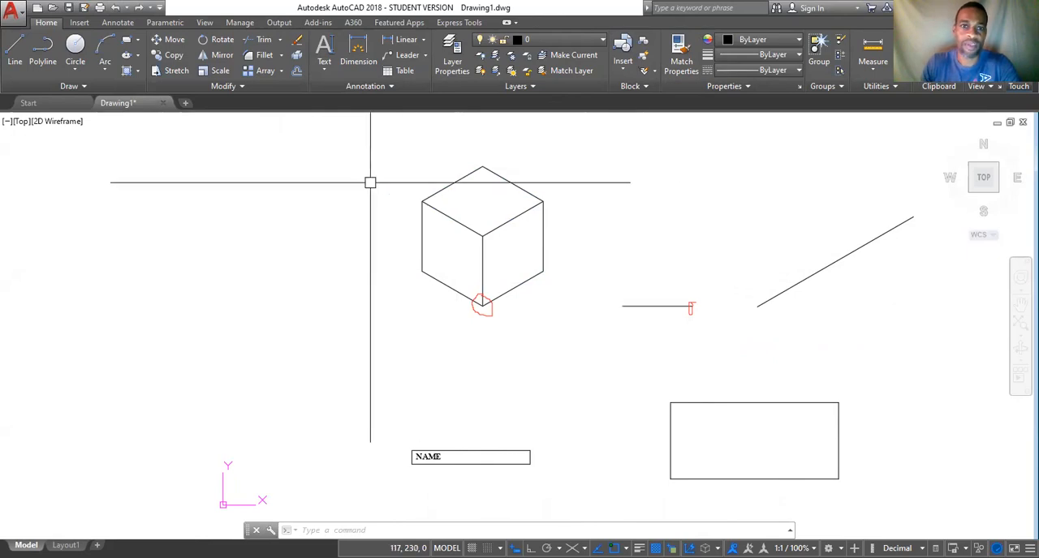
# Move the whole cube with the Displacement option by 10 in X, 5 in Y and 0 in Z.
pyautogui.click(170, 40)
pyautogui.click(378, 145)
pyautogui.click(581, 327)
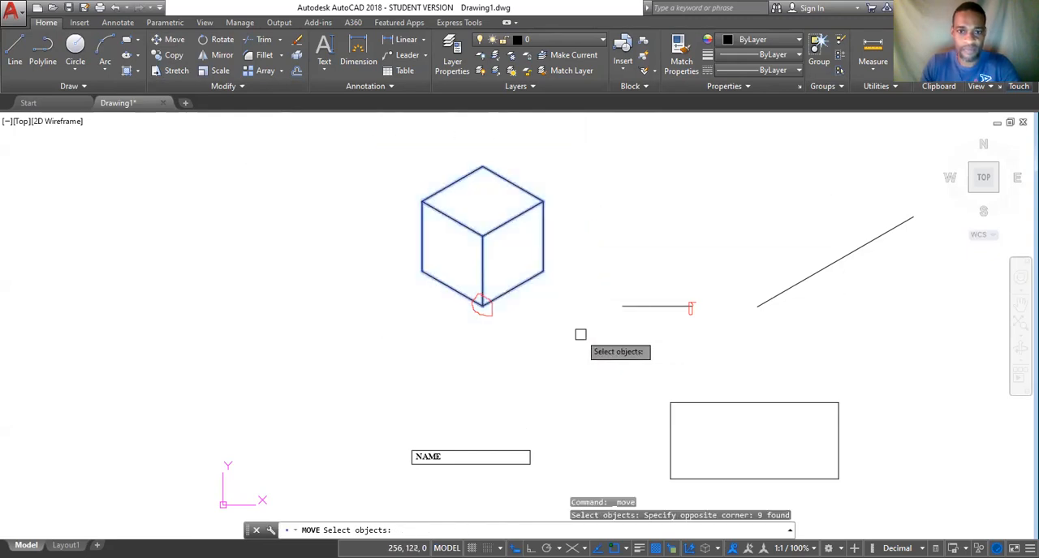
pyautogui.press('Return')
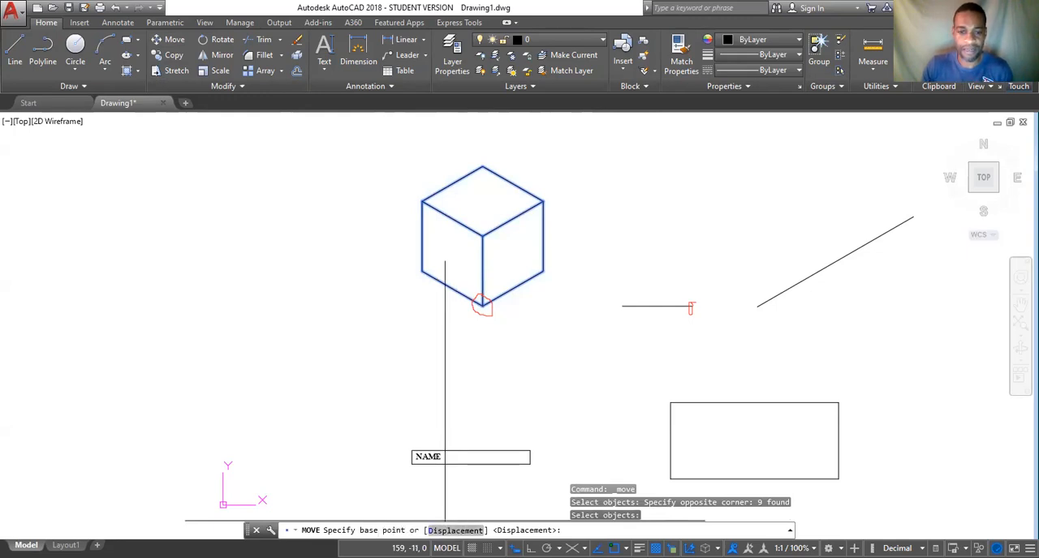
pyautogui.click(448, 526)
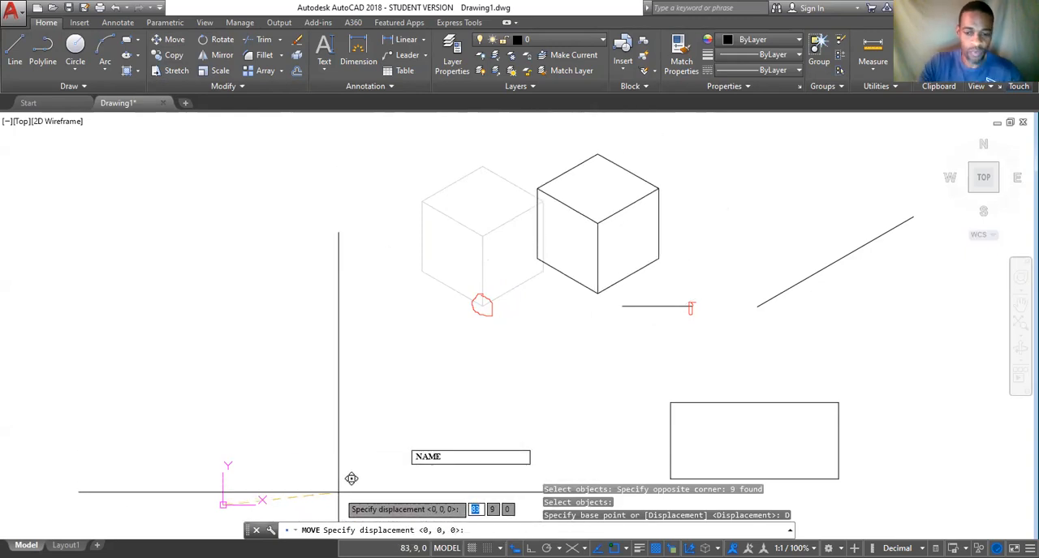
pyautogui.write('10')
pyautogui.press('Tab')
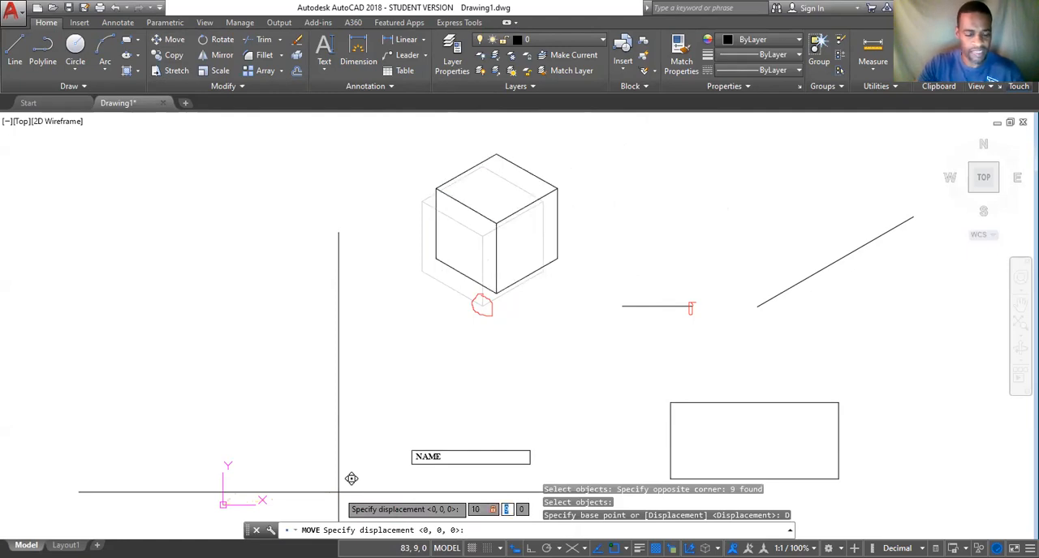
pyautogui.write('5')
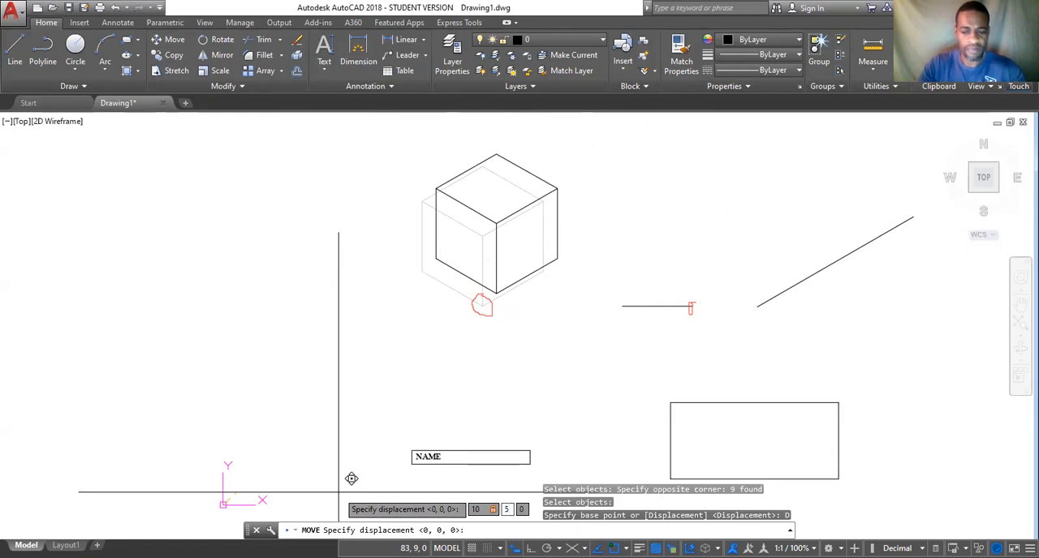
pyautogui.press('Tab')
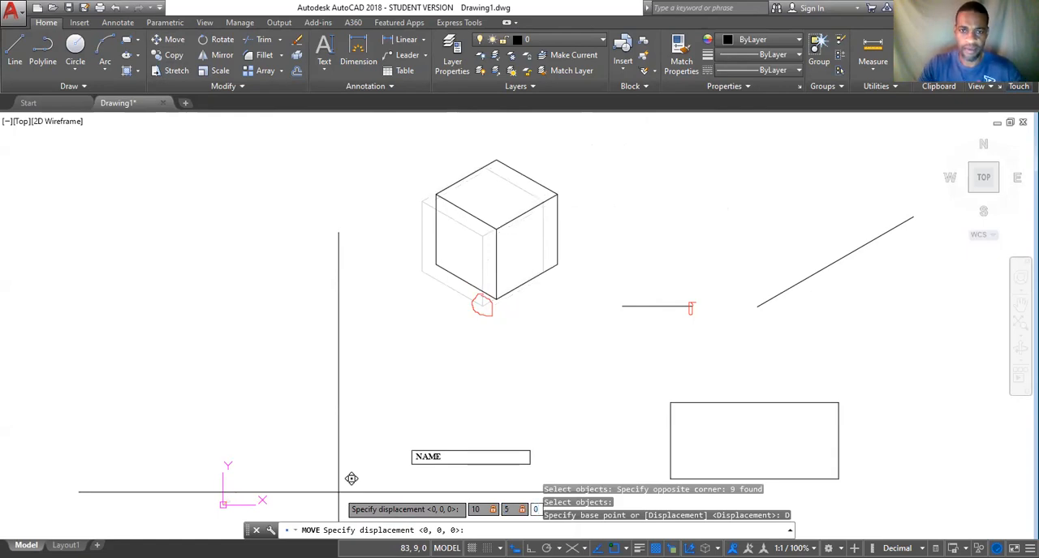
pyautogui.press('Return')
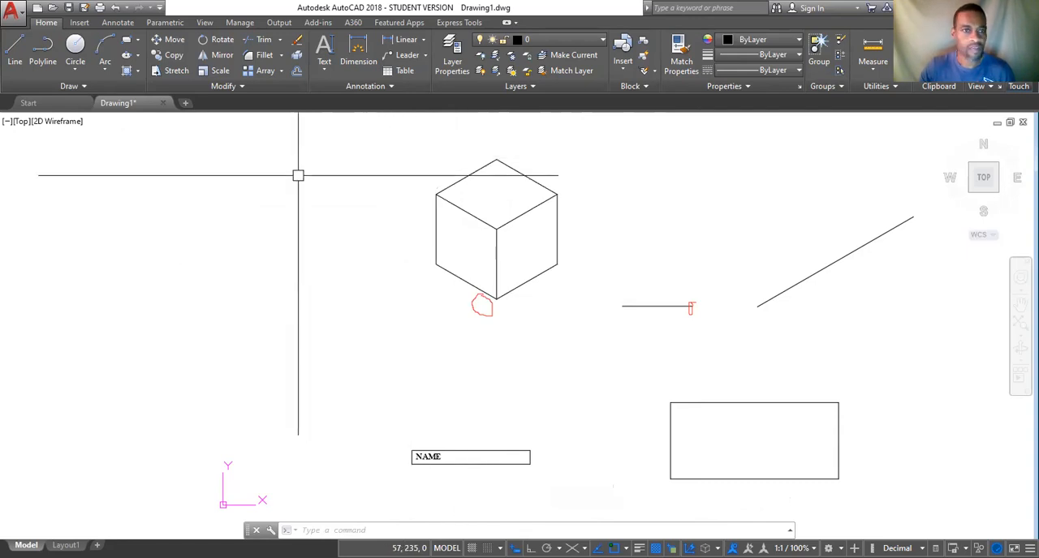
# Draw a horizontal line from the cube's bottom corner leftwards to about 91, 147.
pyautogui.click(15, 50)
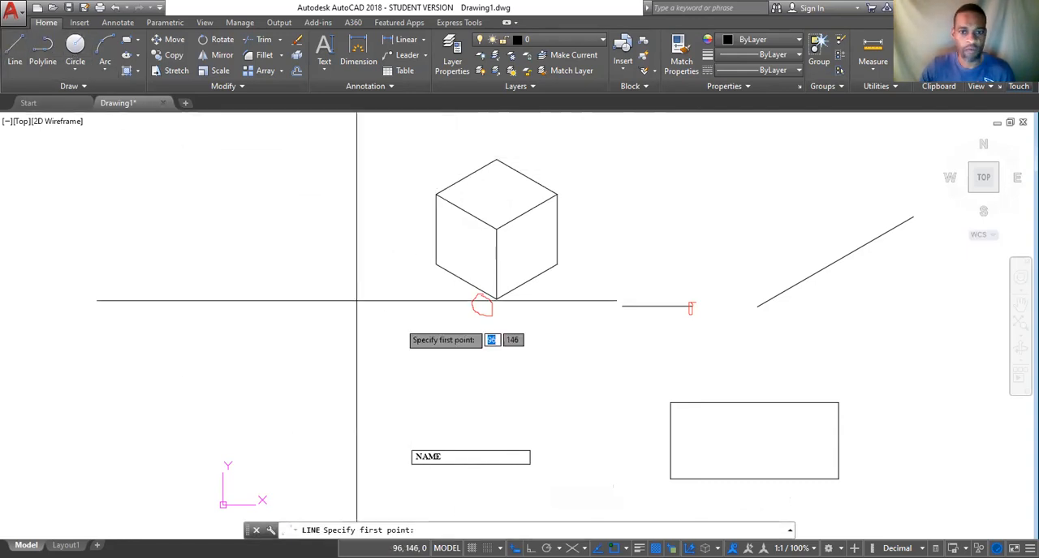
pyautogui.click(496, 299)
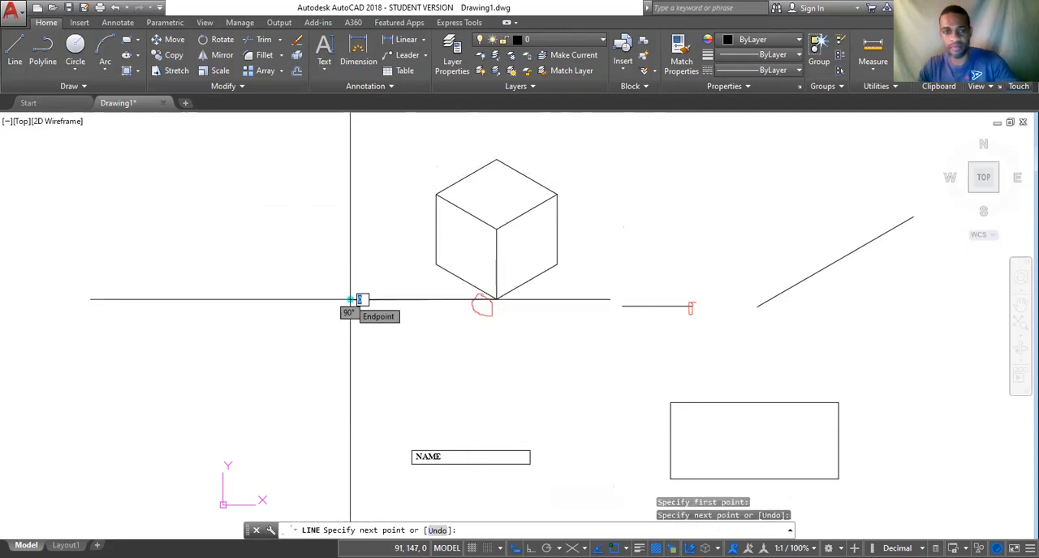
pyautogui.click(350, 299)
pyautogui.press('Return')
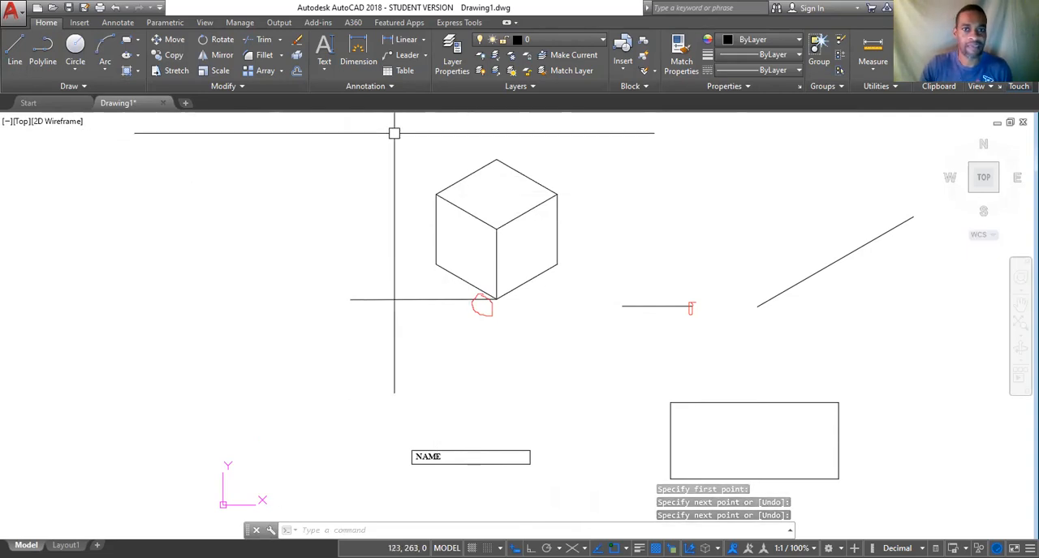
pyautogui.write('M')
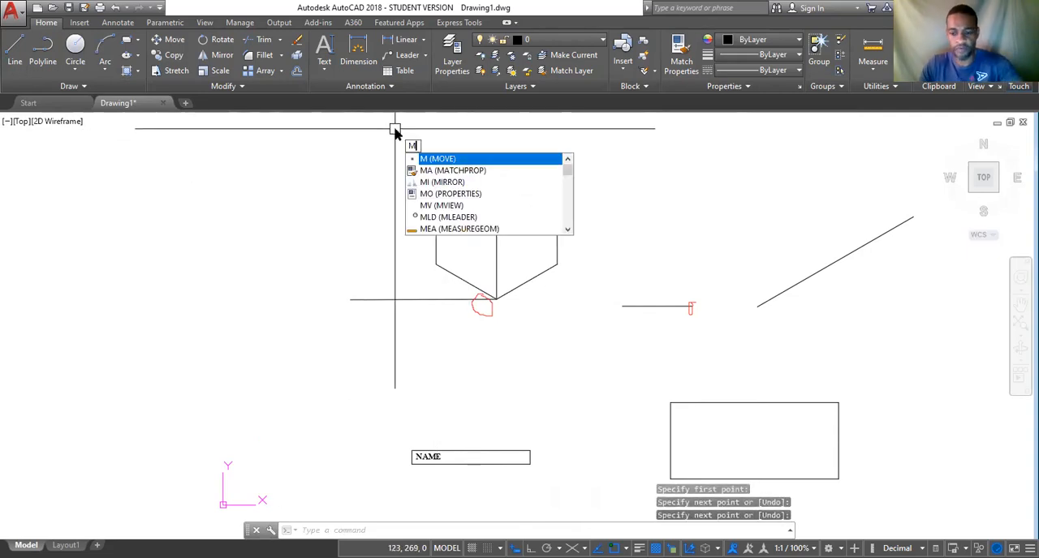
pyautogui.press('Return')
pyautogui.click(394, 128)
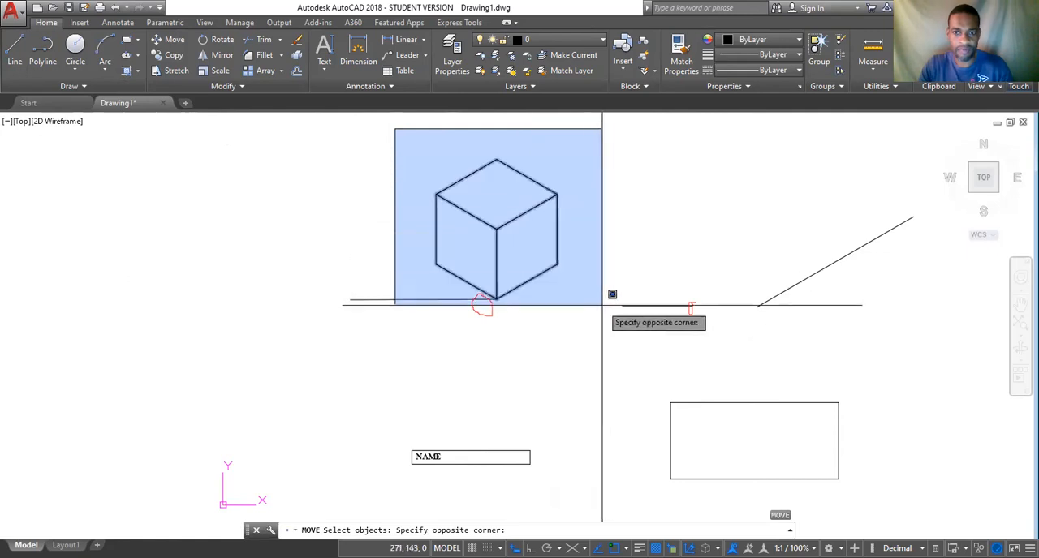
pyautogui.click(588, 333)
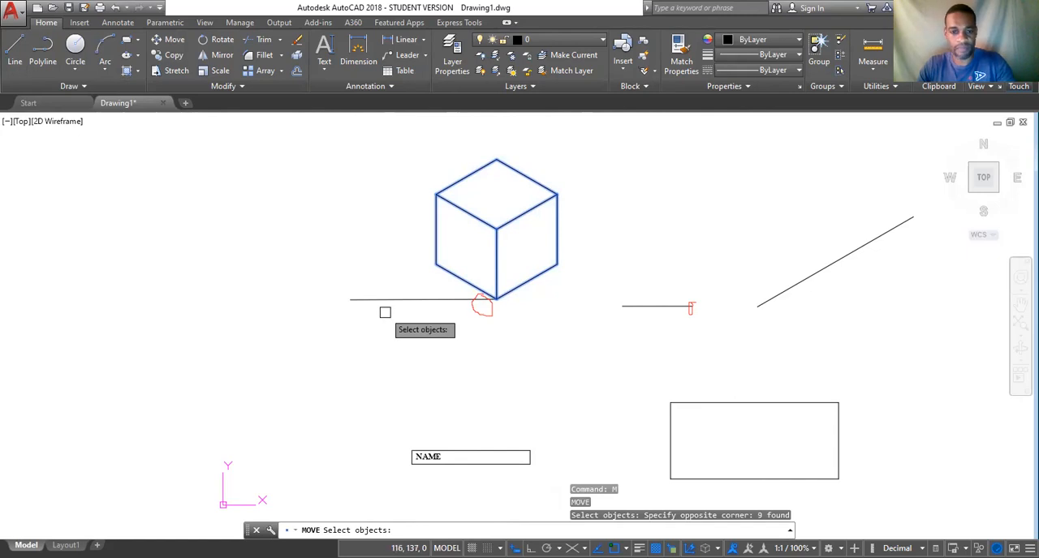
pyautogui.press('Return')
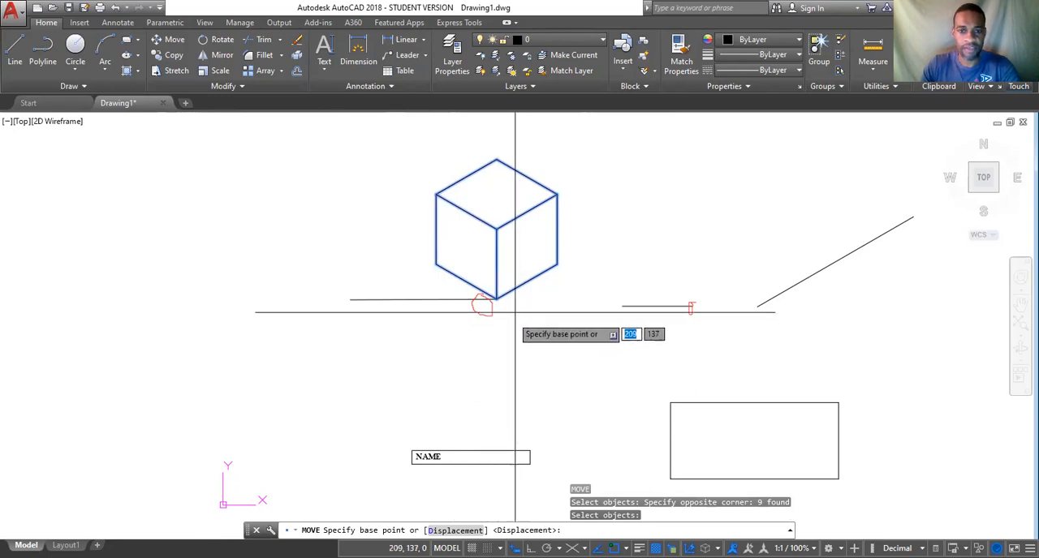
pyautogui.click(374, 343)
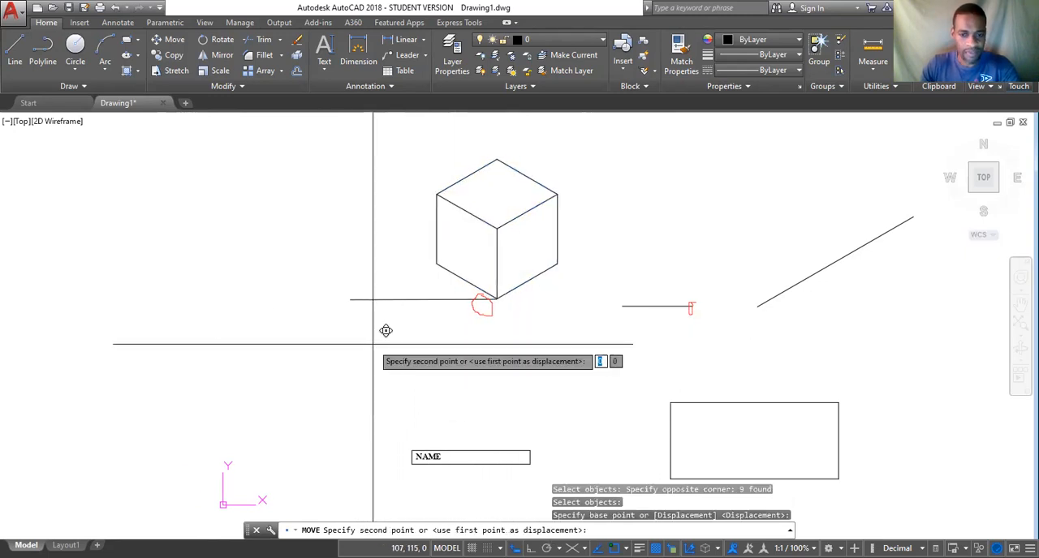
pyautogui.press('Escape')
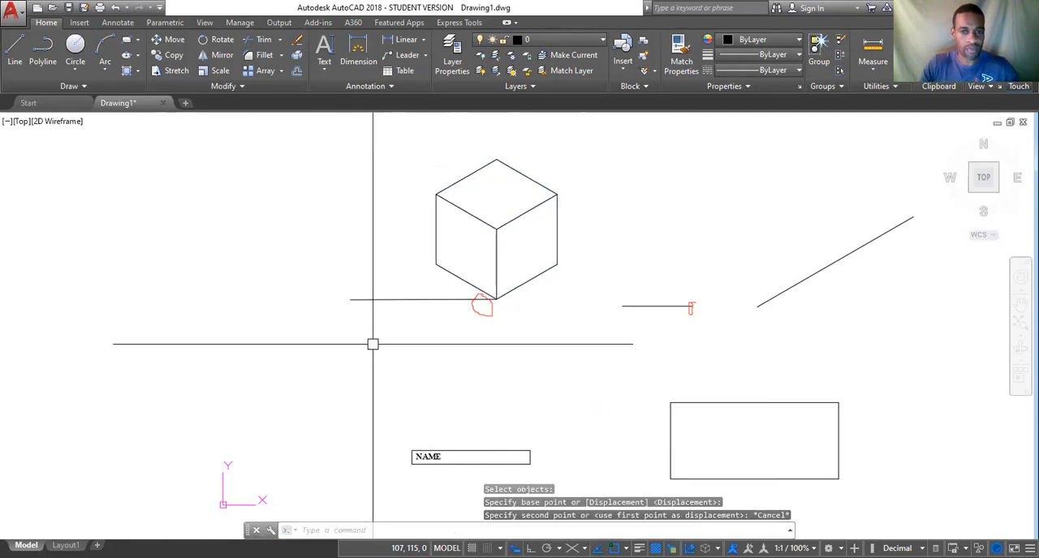
# Move the whole cube with the Displacement option by 20 in X, 10 in Y and 0 in Z.
pyautogui.click(400, 132)
pyautogui.click(608, 325)
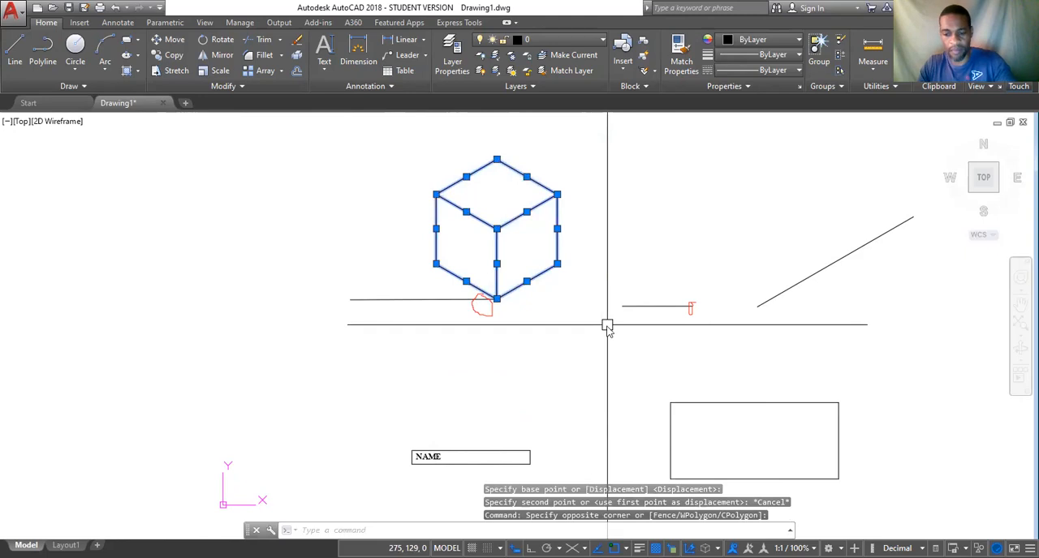
pyautogui.write('m')
pyautogui.press('Return')
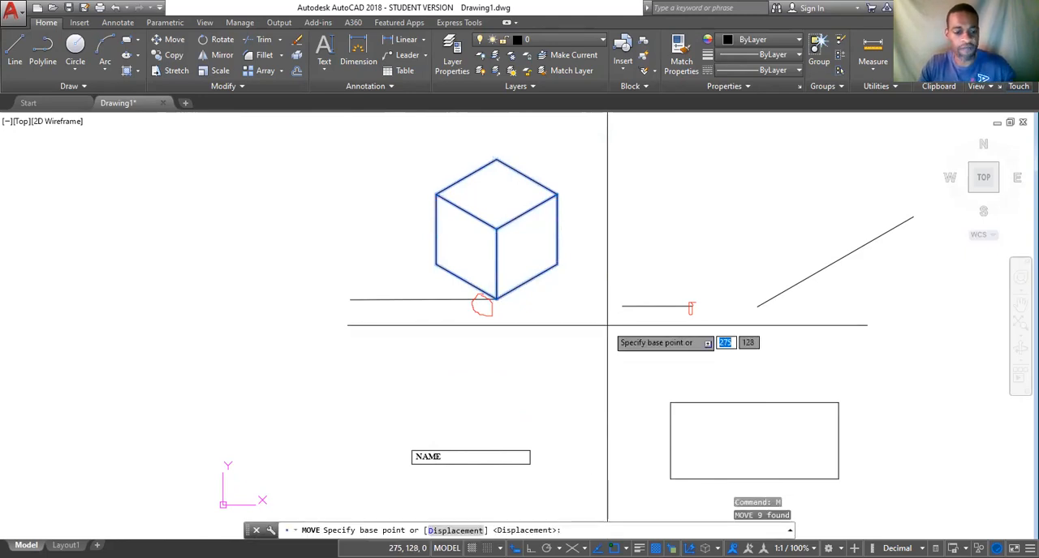
pyautogui.write('d')
pyautogui.press('Return')
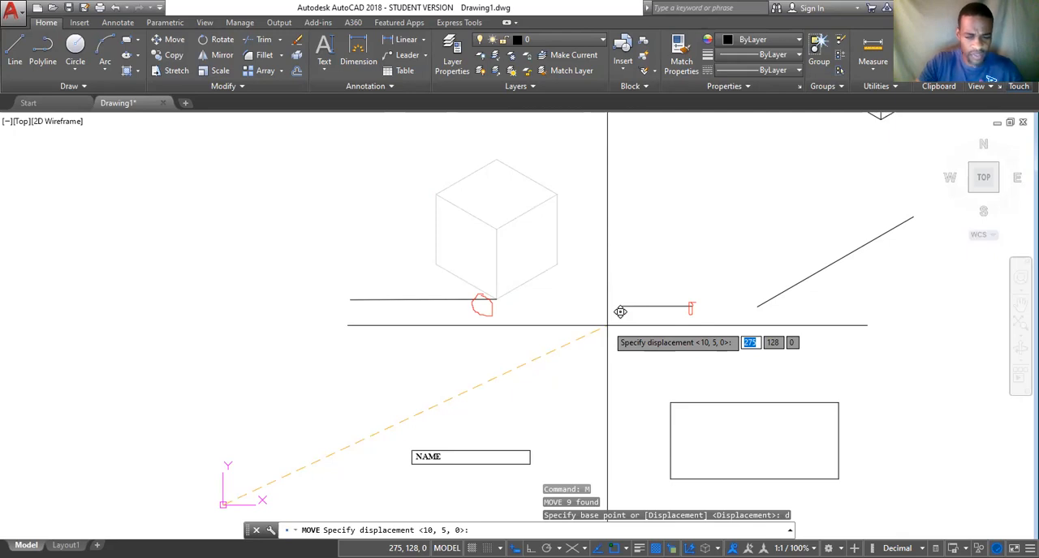
pyautogui.write('20')
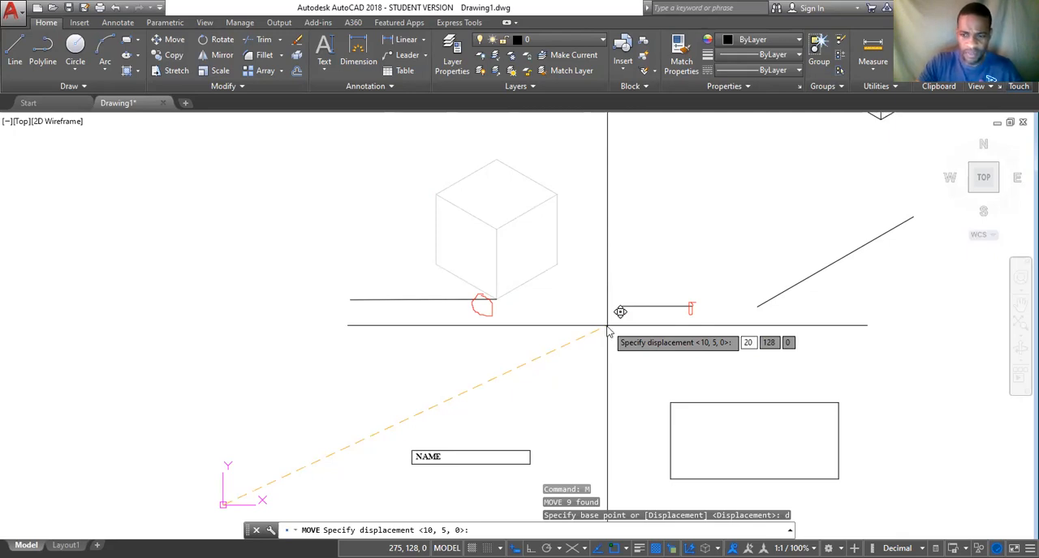
pyautogui.press('Tab')
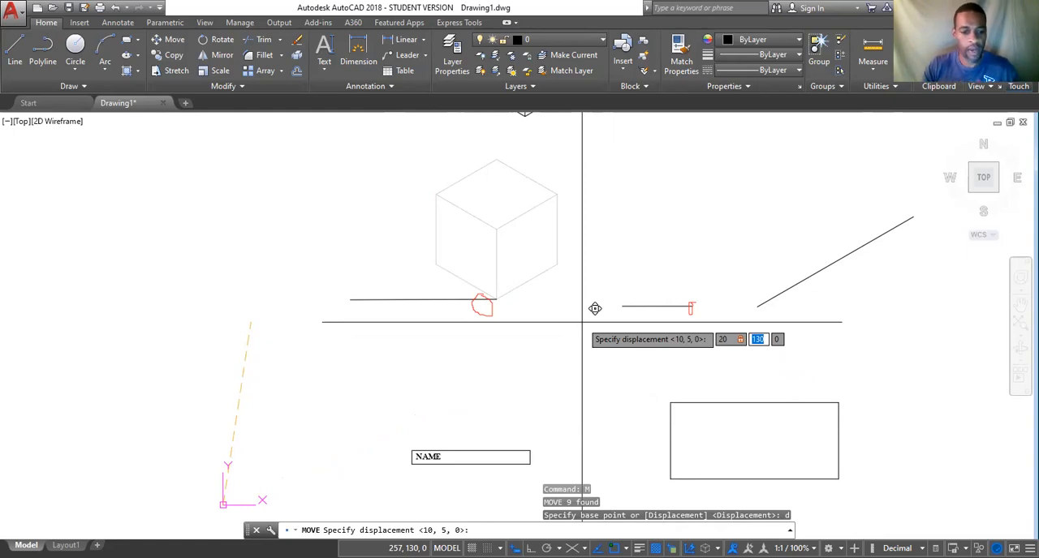
pyautogui.write('10')
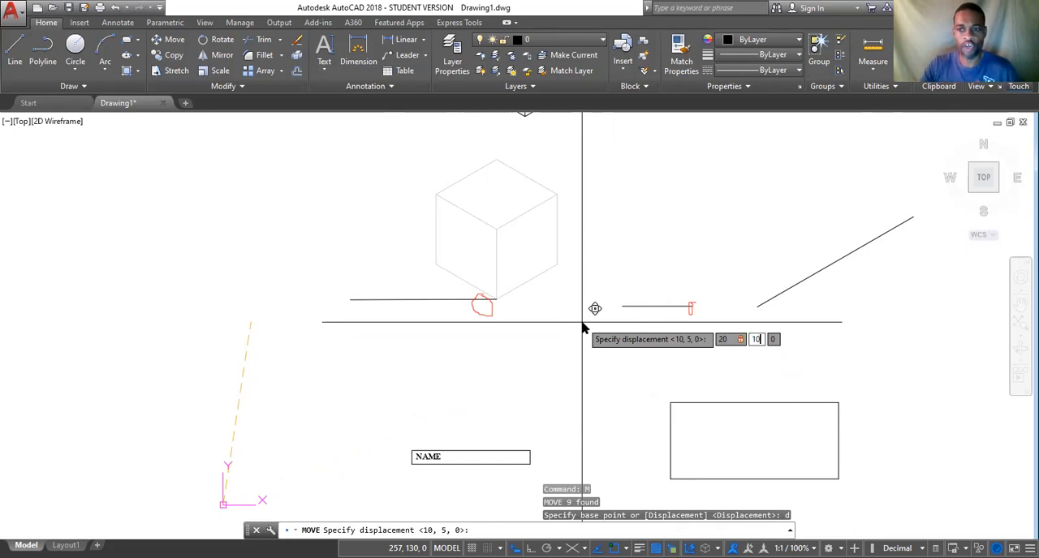
pyautogui.press('Tab')
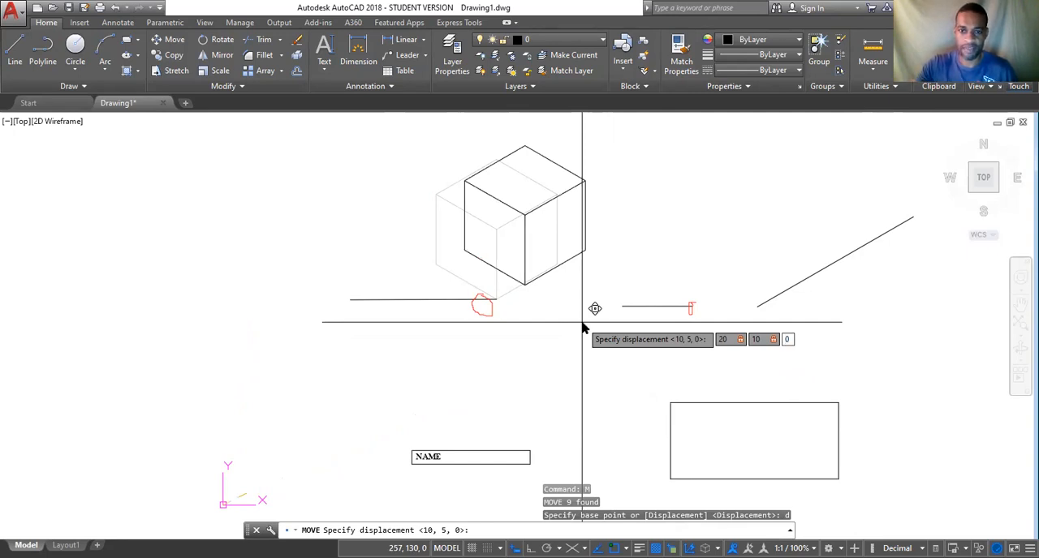
pyautogui.press('Return')
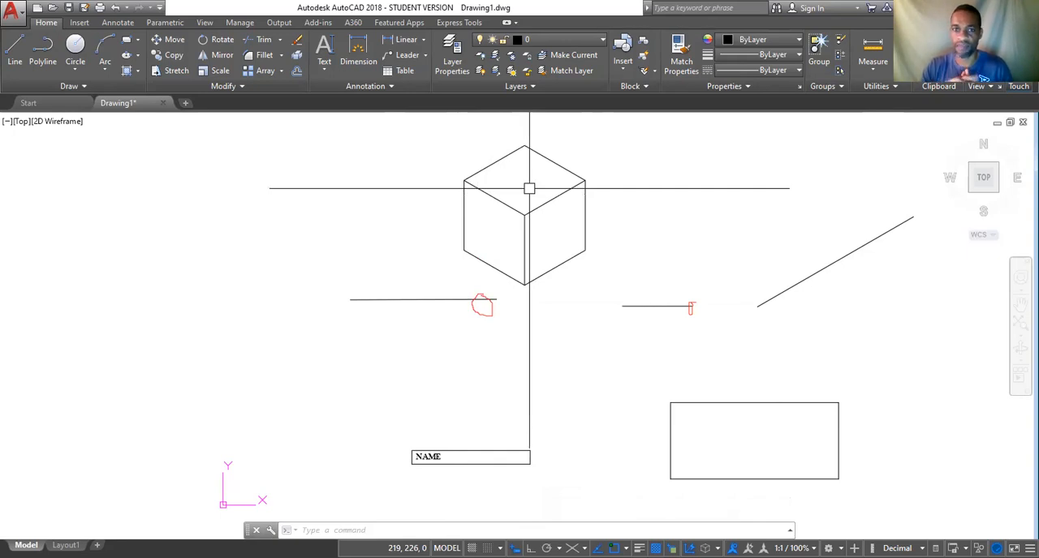
# Undo the last displacement move of the cube.
pyautogui.click(382, 127)
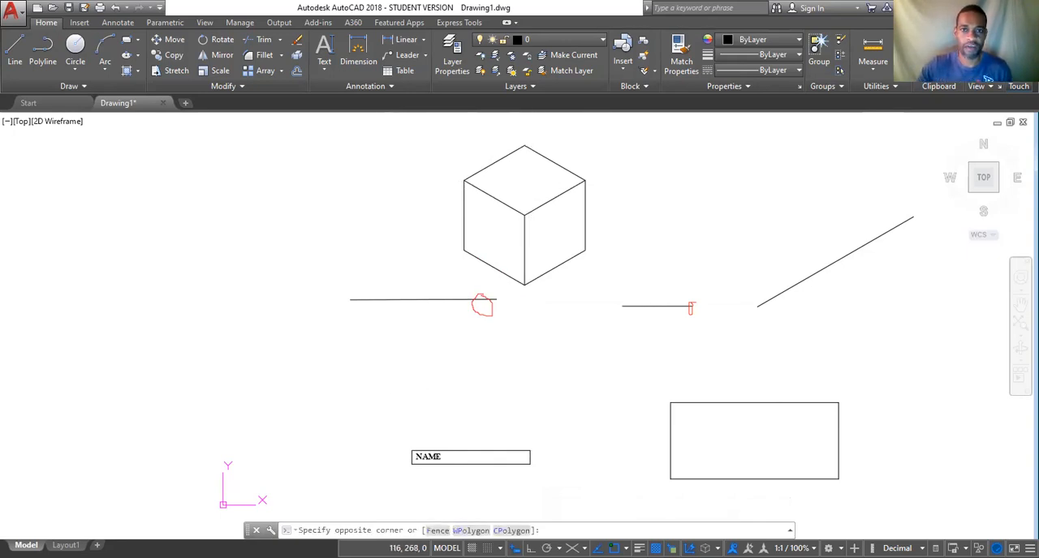
pyautogui.click(605, 334)
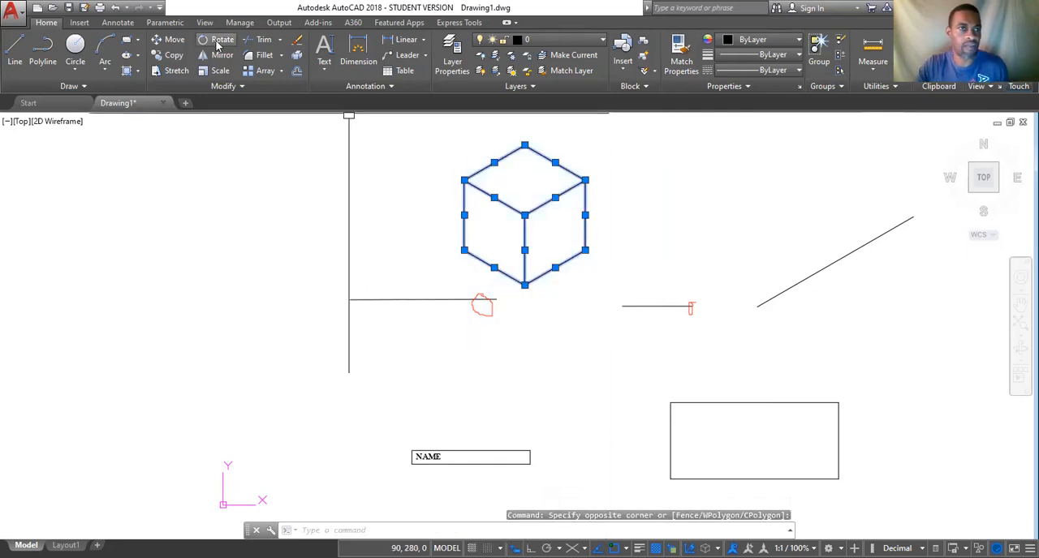
pyautogui.click(116, 8)
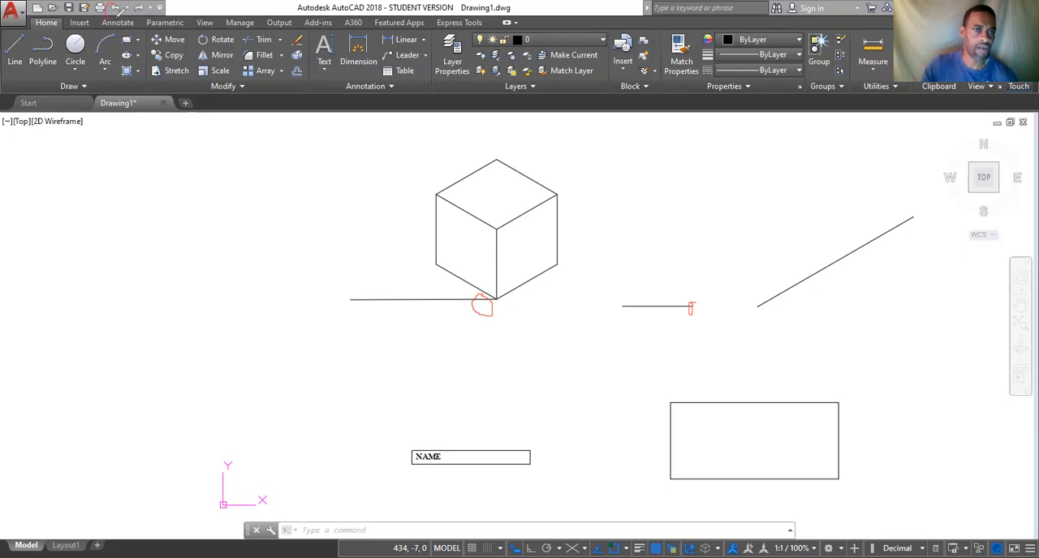
pyautogui.moveTo(118, 11); pyautogui.dragTo(177, 161)
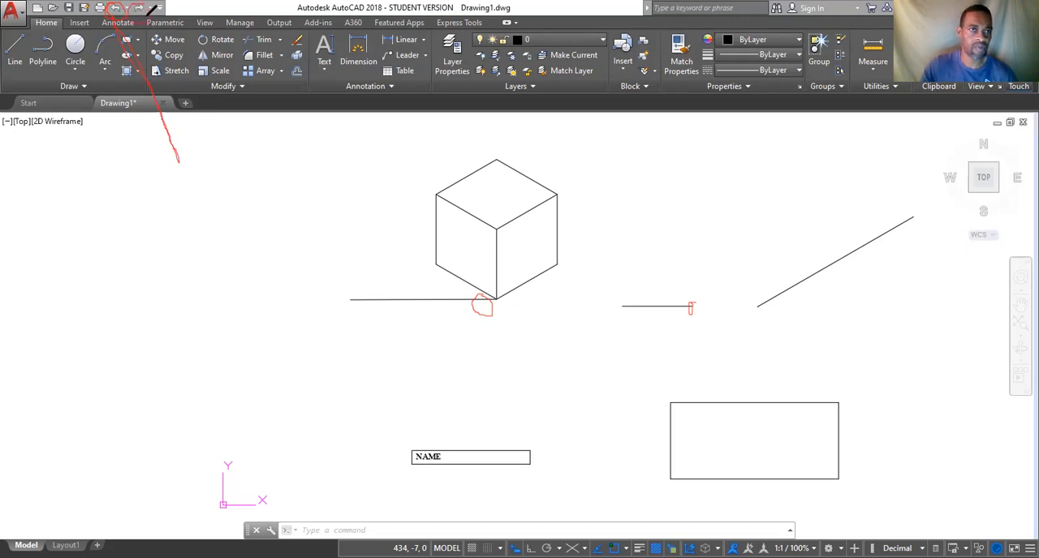
pyautogui.moveTo(182, 108); pyautogui.dragTo(188, 165)
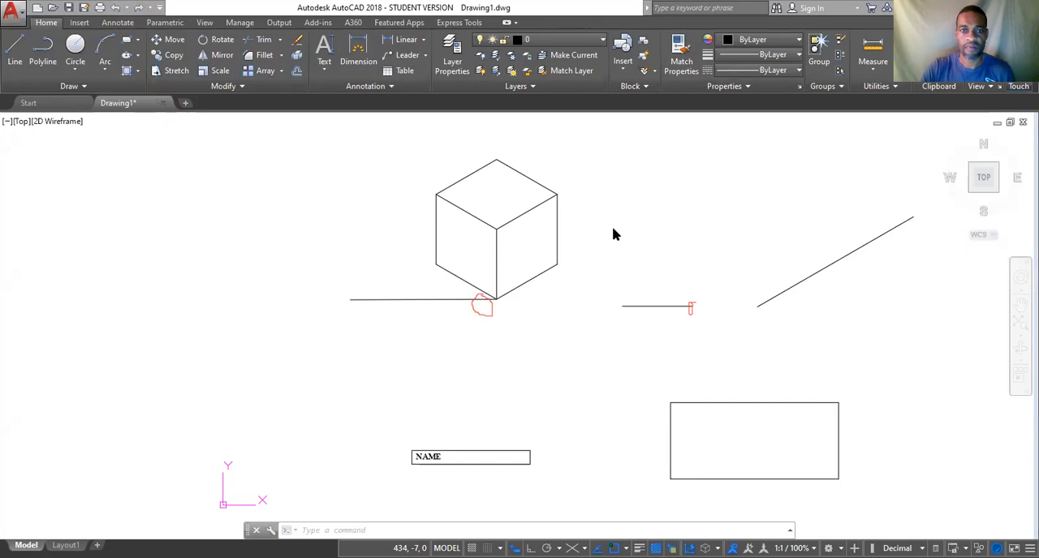
# Copy the rectangle around the NAME text from its lower-left corner to its upper-left corner, stacking the copy directly above.
pyautogui.click(175, 56)
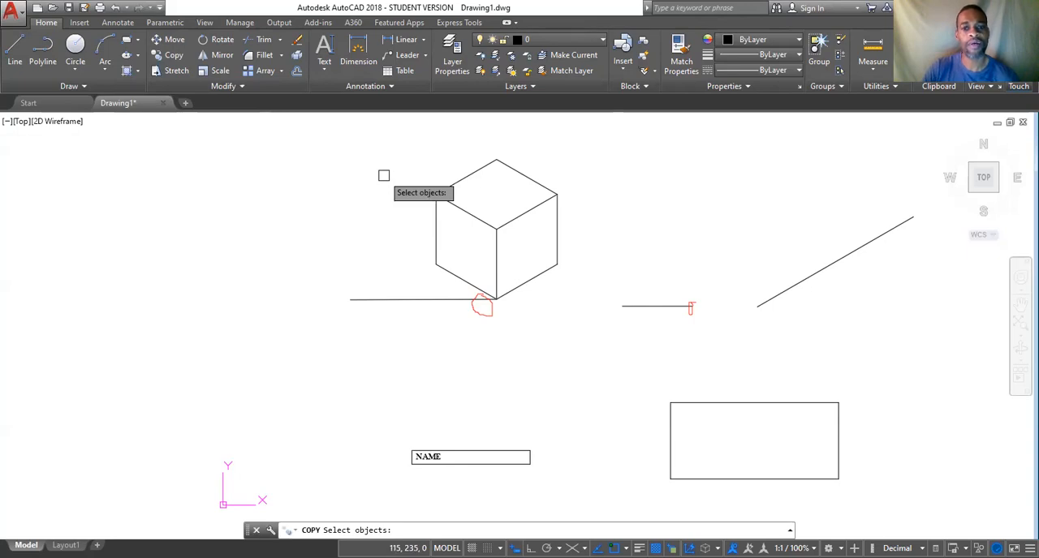
pyautogui.moveTo(559, 429)
pyautogui.mouseDown(button='middle')
pyautogui.moveTo(556, 358)
pyautogui.moveTo(580, 301)
pyautogui.mouseUp(button='middle')
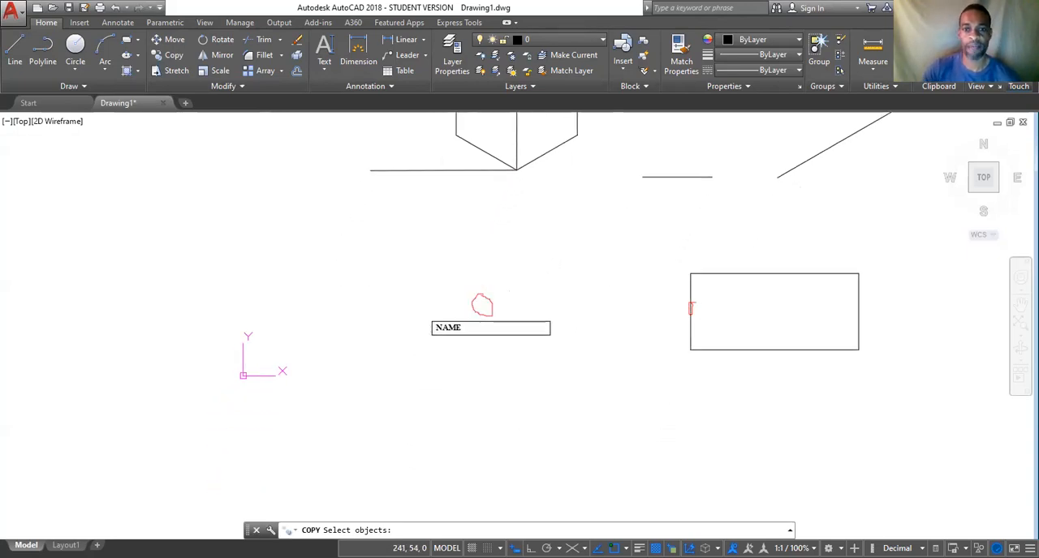
pyautogui.click(538, 319)
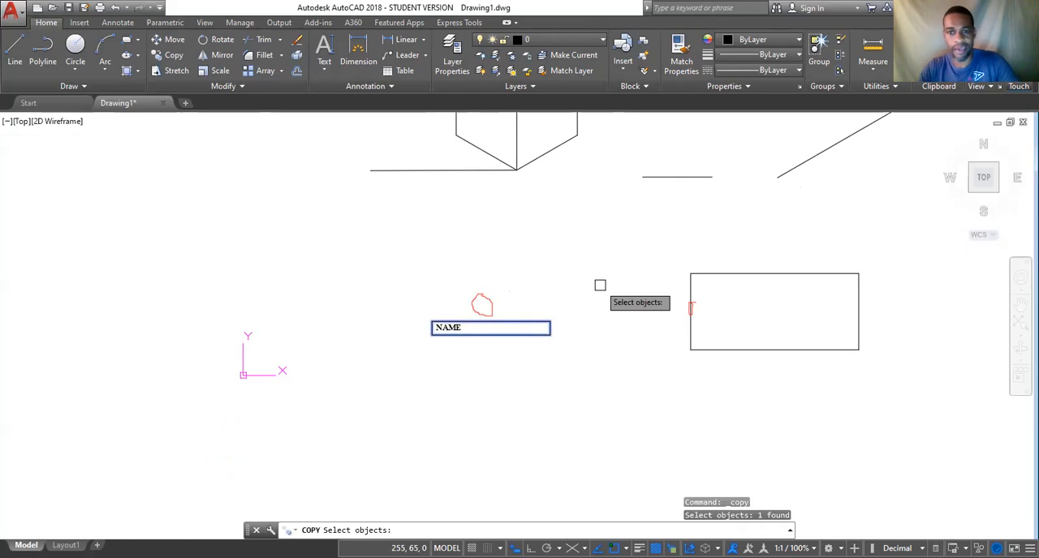
pyautogui.press('Return')
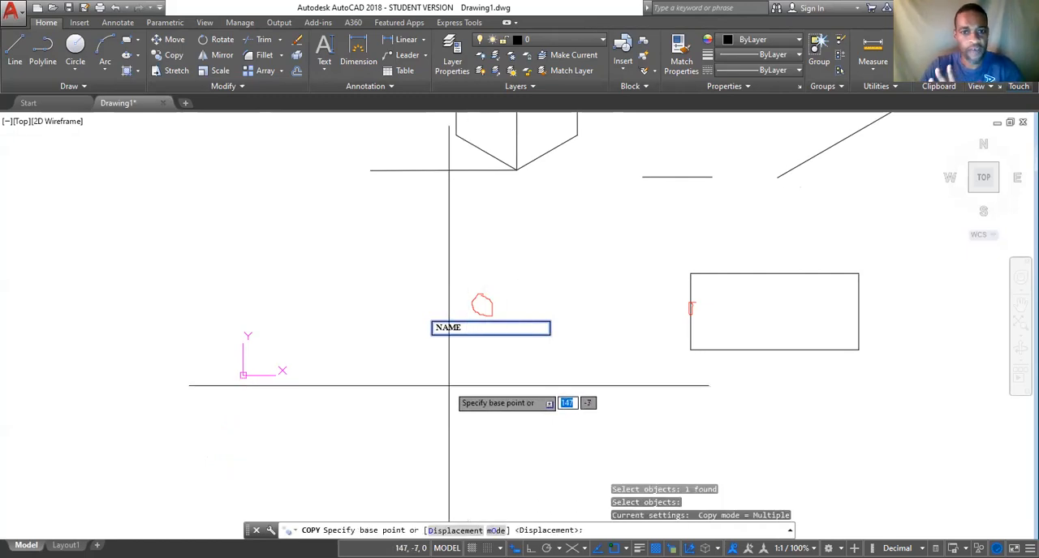
pyautogui.click(432, 333)
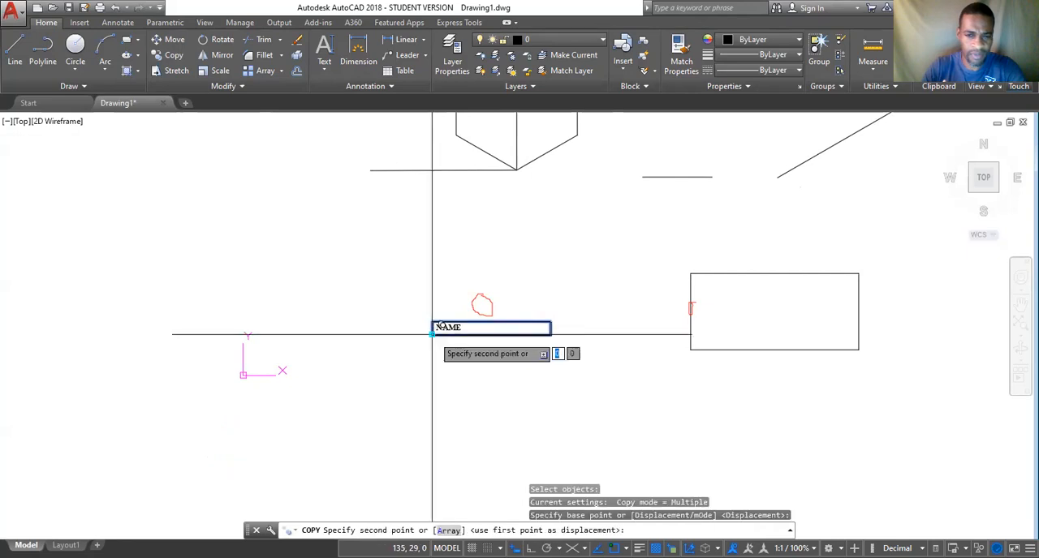
pyautogui.scroll(4, 432, 327)
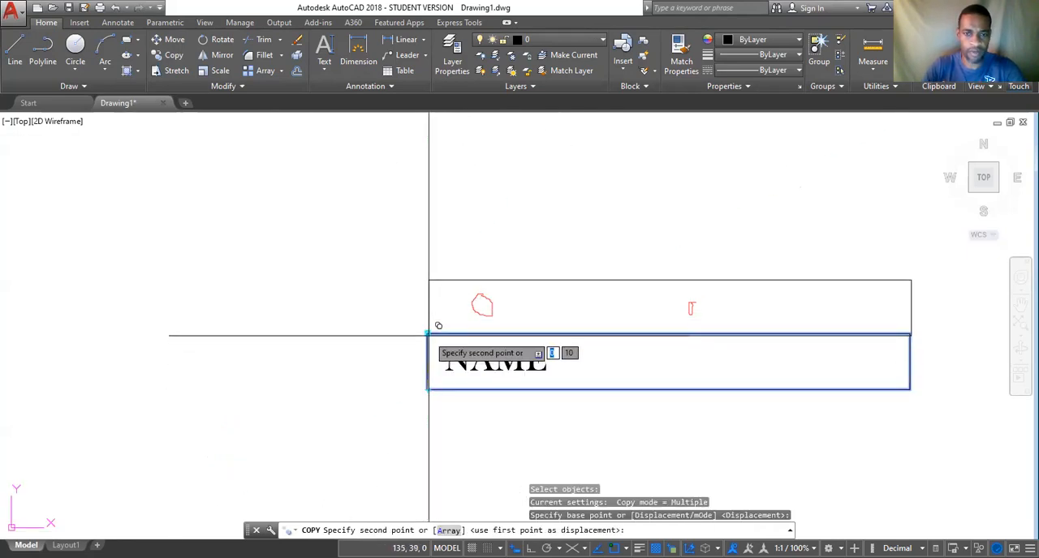
pyautogui.click(428, 334)
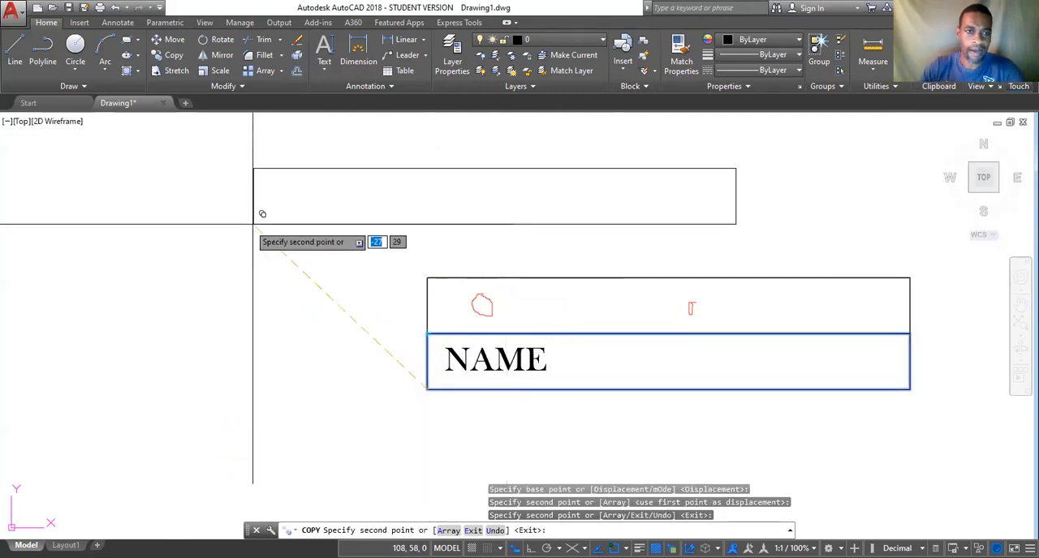
# Place further rectangle copies at about 80, 58 and 190, 58, and a third on top of the two stacked boxes.
pyautogui.click(96, 219)
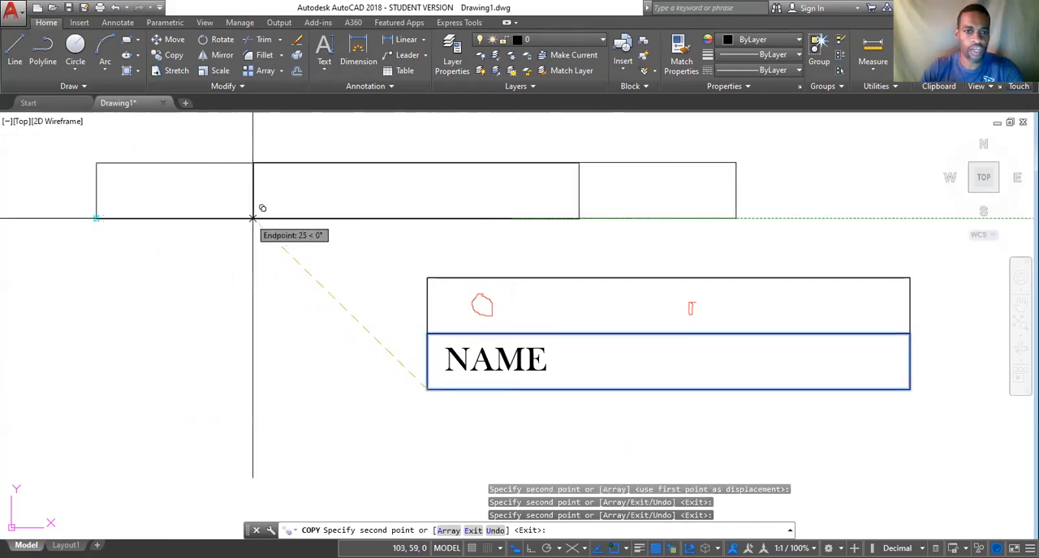
pyautogui.click(743, 225)
pyautogui.click(427, 278)
# Place rectangle copies with their lower-left corners on the cube's upper-right corner and on its topmost corner.
pyautogui.scroll(-5, 483, 366)
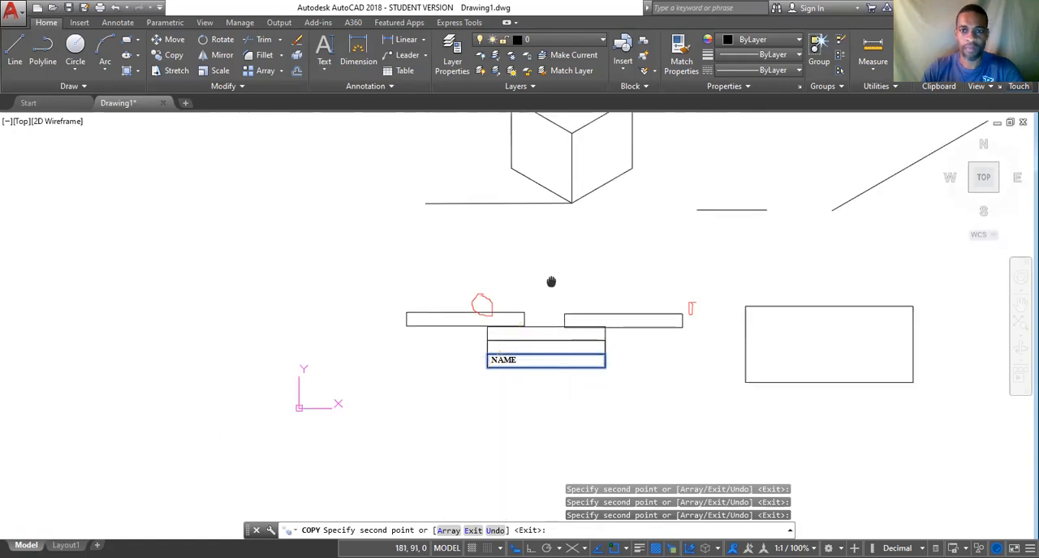
pyautogui.moveTo(549, 283); pyautogui.dragTo(360, 515, button='middle')
pyautogui.click(443, 329)
pyautogui.click(381, 293)
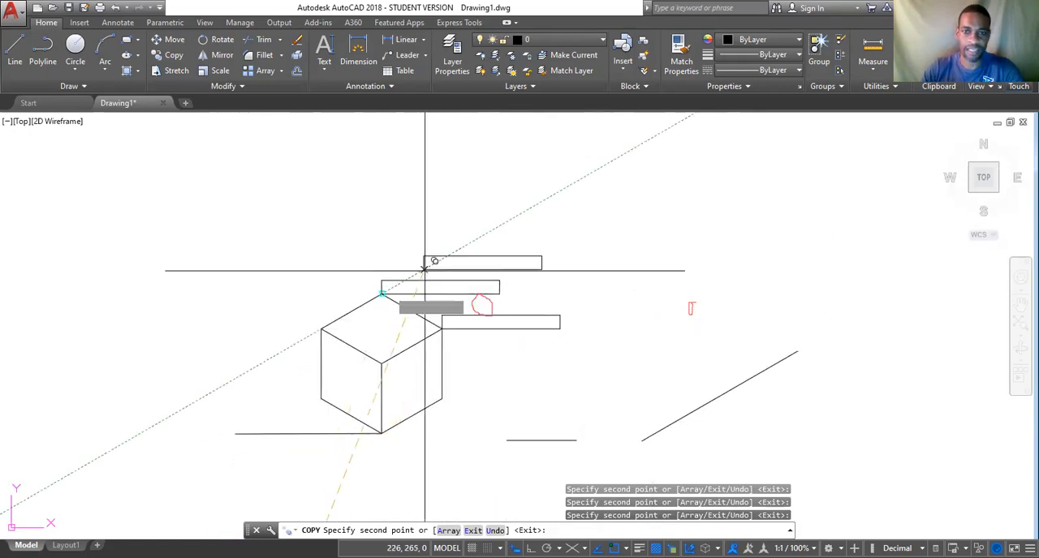
# Stack four rectangle copies at about X 347 in the empty area above the diagonal line, and end the Copy command.
pyautogui.click(593, 234)
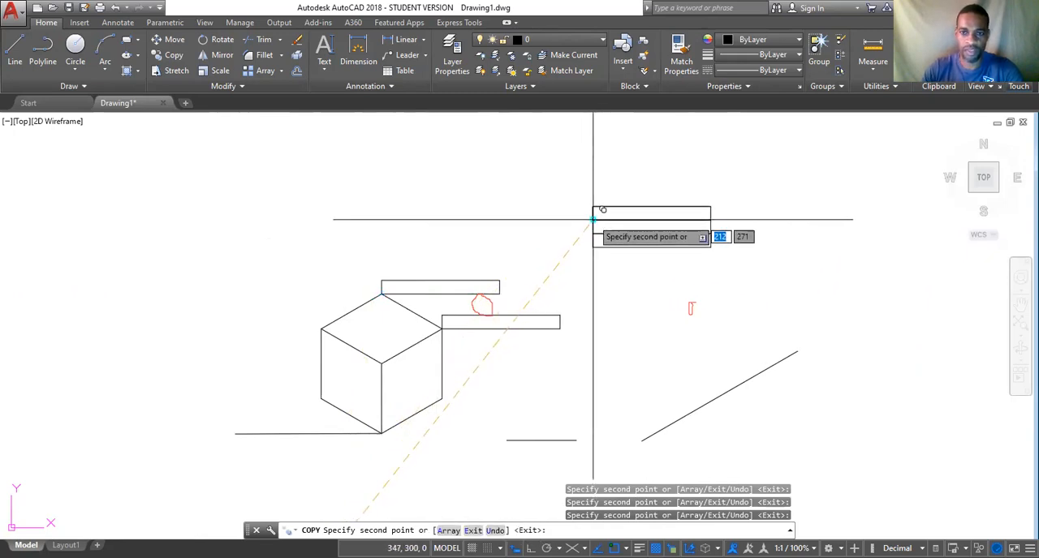
pyautogui.scroll(5, 601, 213)
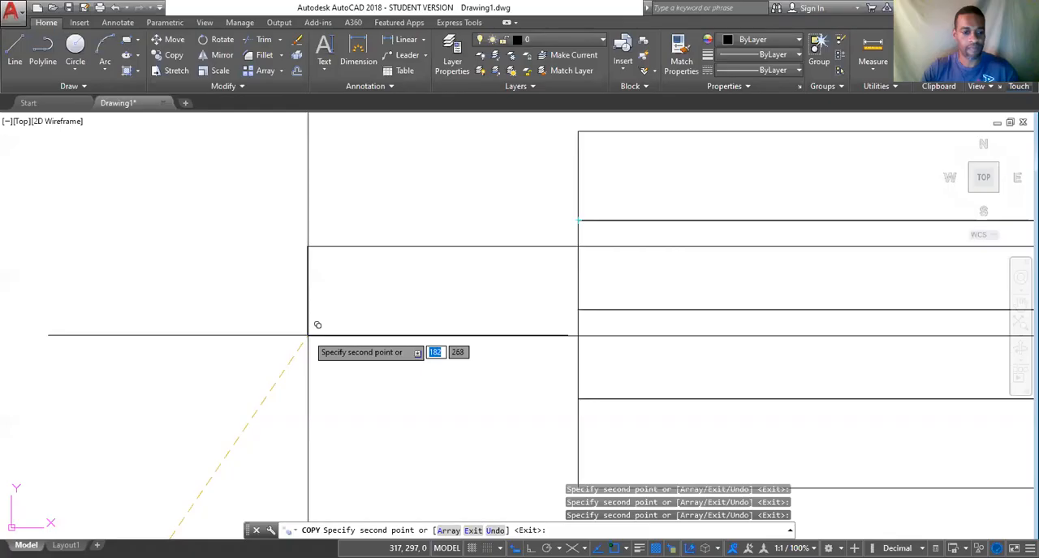
pyautogui.press('Escape')
# Copy the NAME text into both boxes stacked above it, using the upper-left corner of its box as base point.
pyautogui.scroll(-3, 332, 420)
pyautogui.scroll(-3, 457, 436)
pyautogui.moveTo(457, 436); pyautogui.dragTo(708, 121, button='middle')
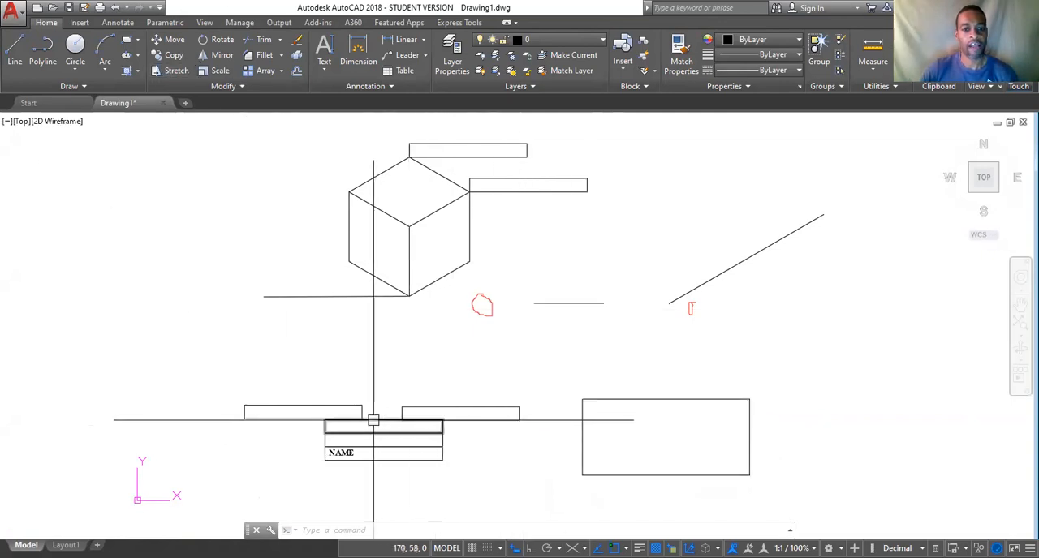
pyautogui.scroll(3, 374, 417)
pyautogui.moveTo(371, 417); pyautogui.dragTo(419, 271, button='middle')
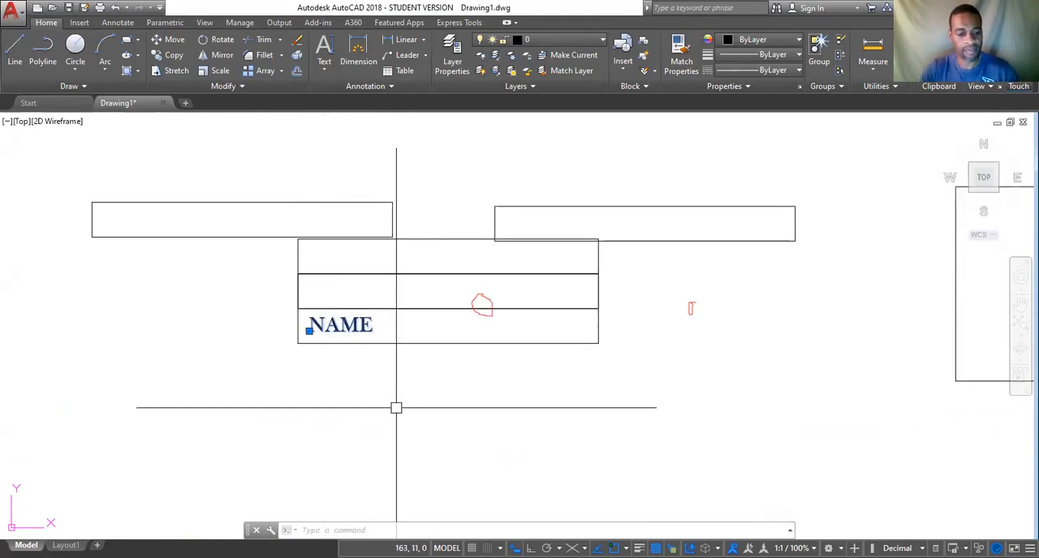
pyautogui.write('co')
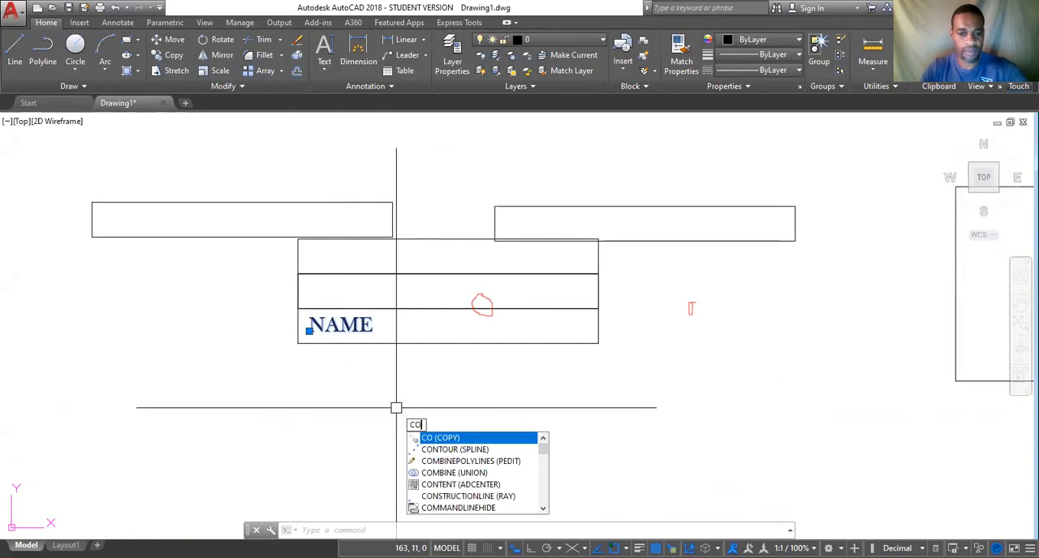
pyautogui.press('Return')
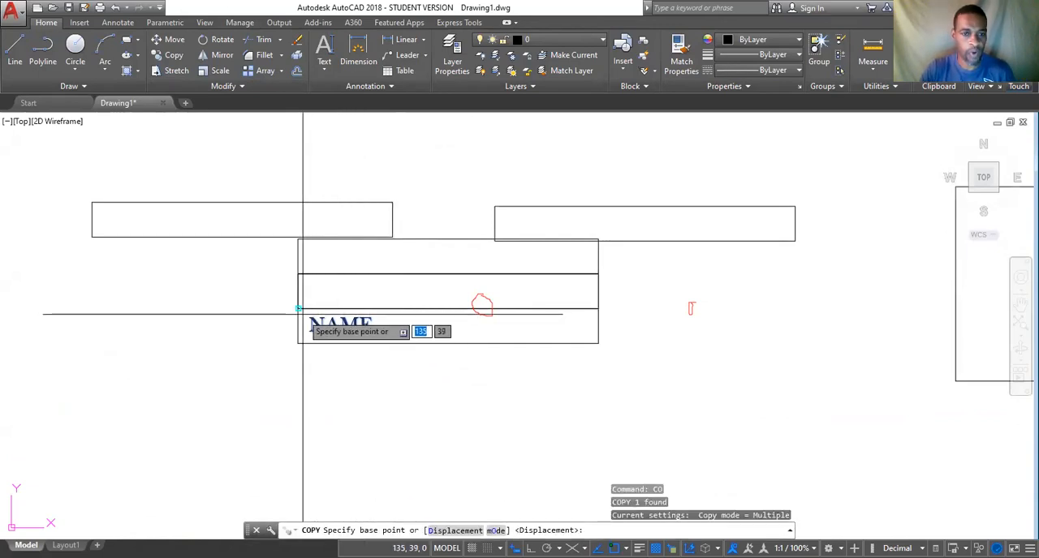
pyautogui.scroll(4, 298, 309)
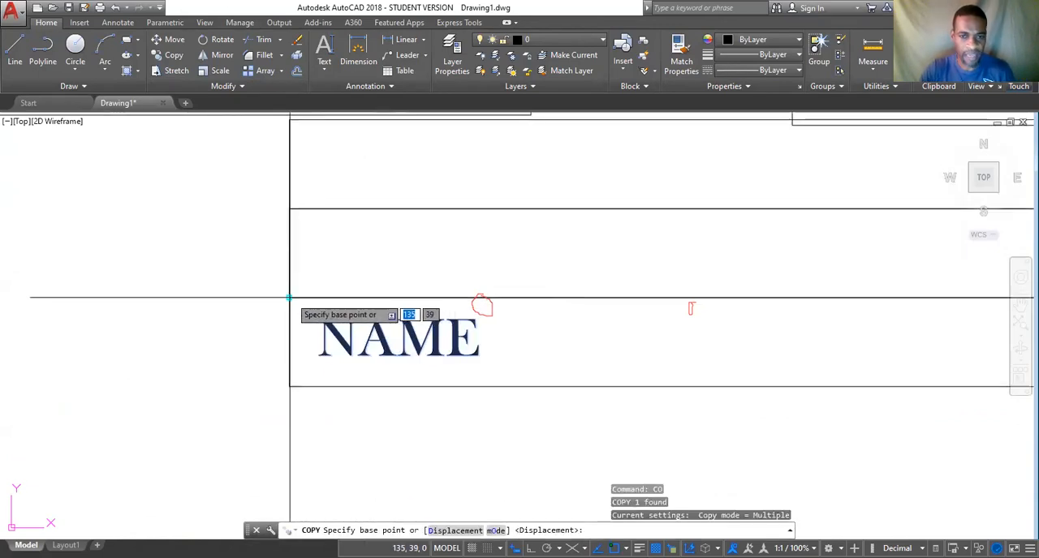
pyautogui.click(288, 297)
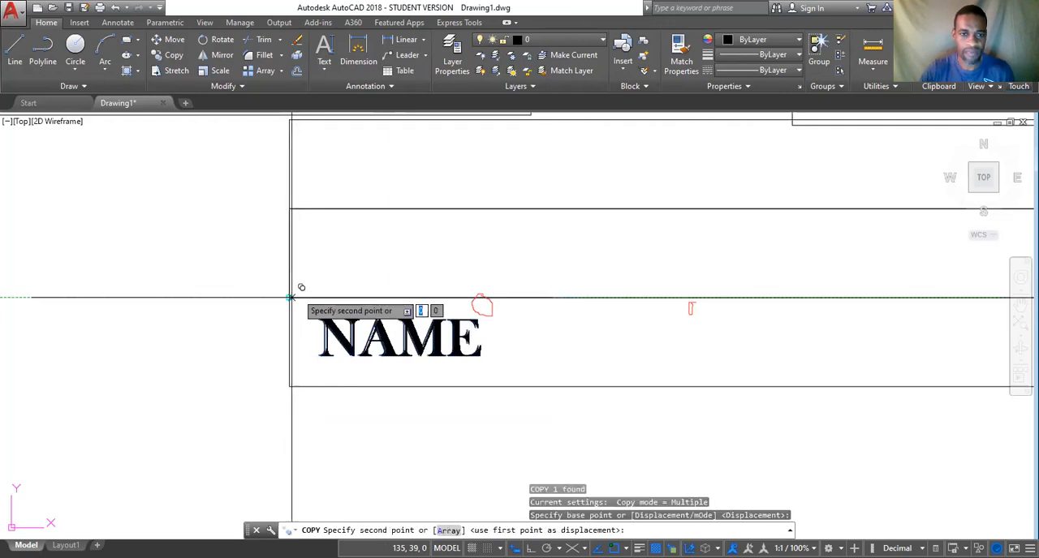
pyautogui.click(290, 208)
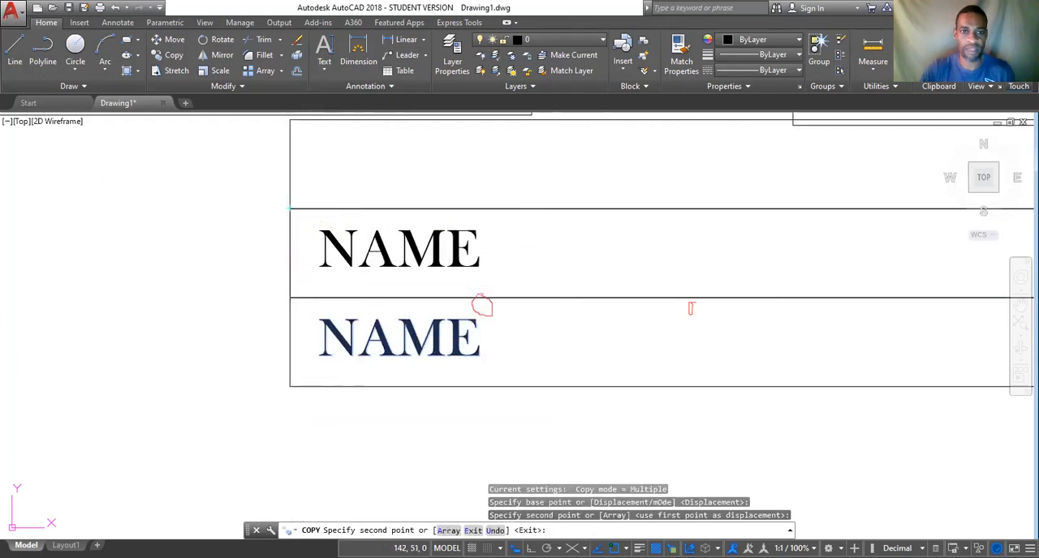
pyautogui.moveTo(355, 186); pyautogui.dragTo(384, 319, button='middle')
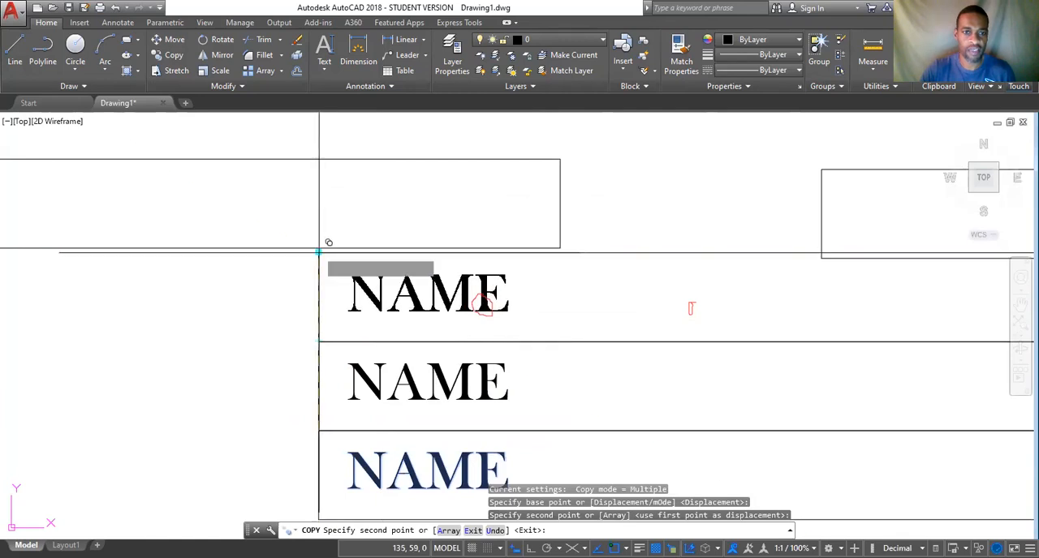
# Copy the NAME text into each of the four stacked boxes above the diagonal line, using their upper-left corners, and end the Copy command.
pyautogui.scroll(-5, 706, 285)
pyautogui.moveTo(814, 213); pyautogui.dragTo(420, 490, button='middle')
pyautogui.scroll(-6, 425, 446)
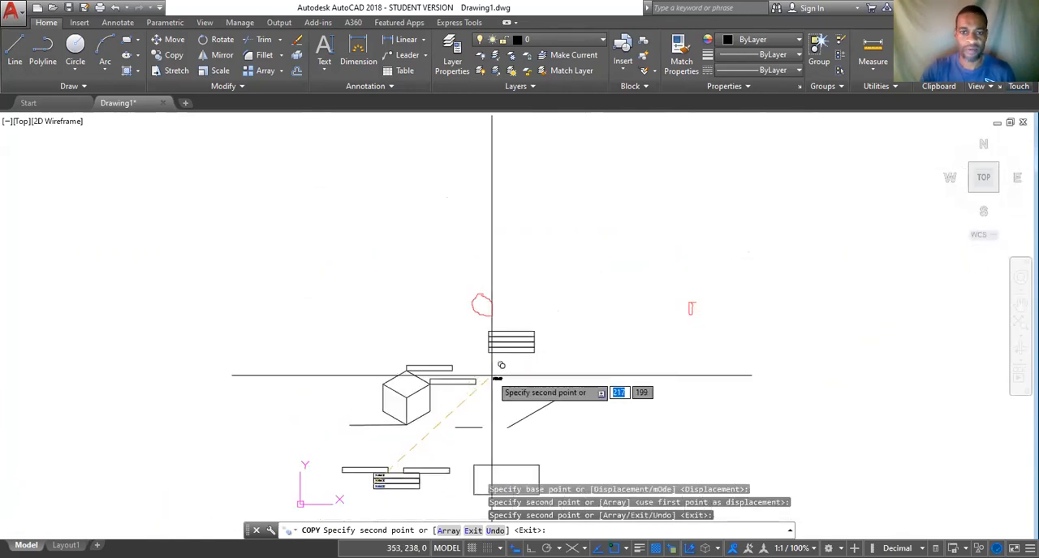
pyautogui.scroll(8, 501, 328)
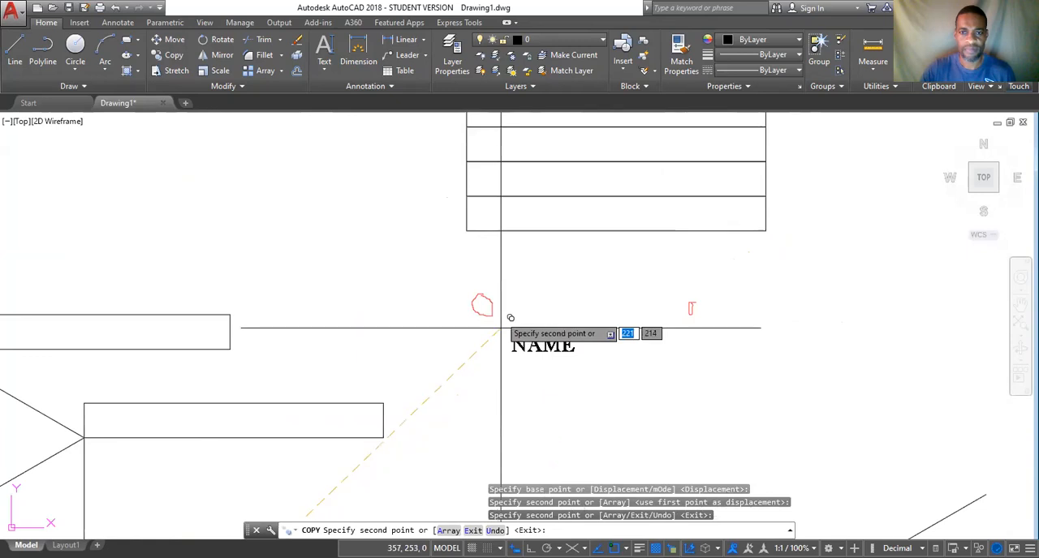
pyautogui.click(467, 198)
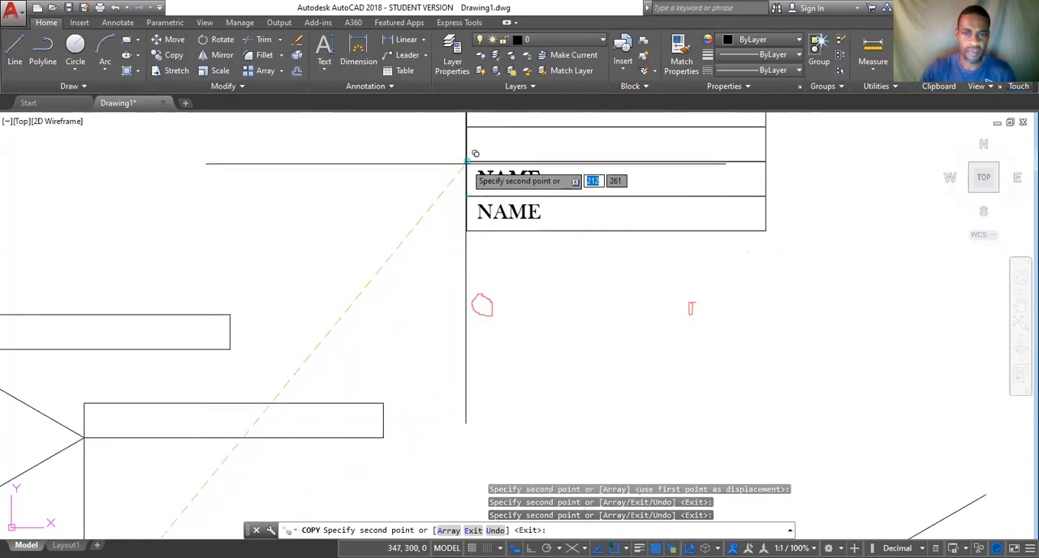
pyautogui.moveTo(503, 159); pyautogui.dragTo(443, 323, button='middle')
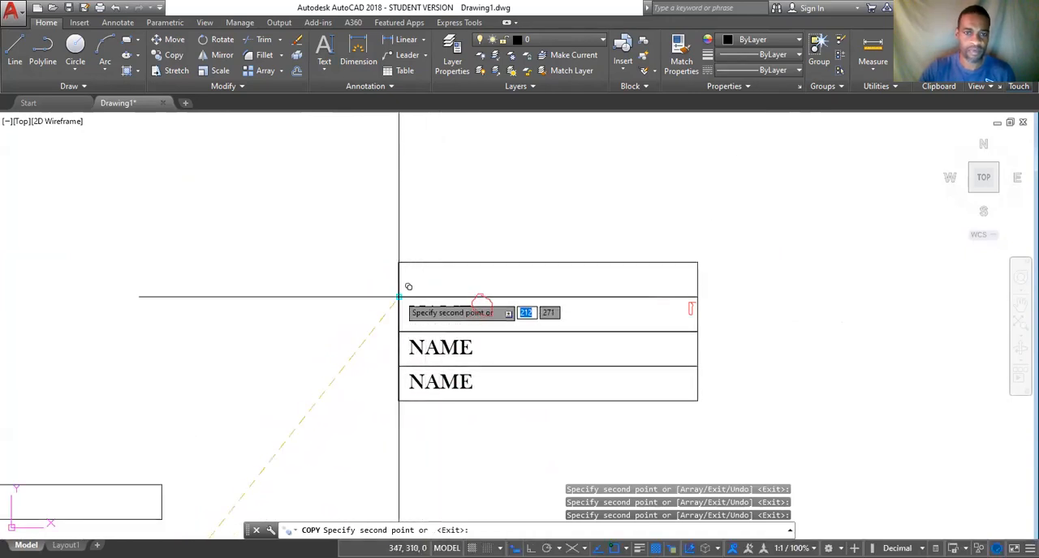
pyautogui.click(399, 261)
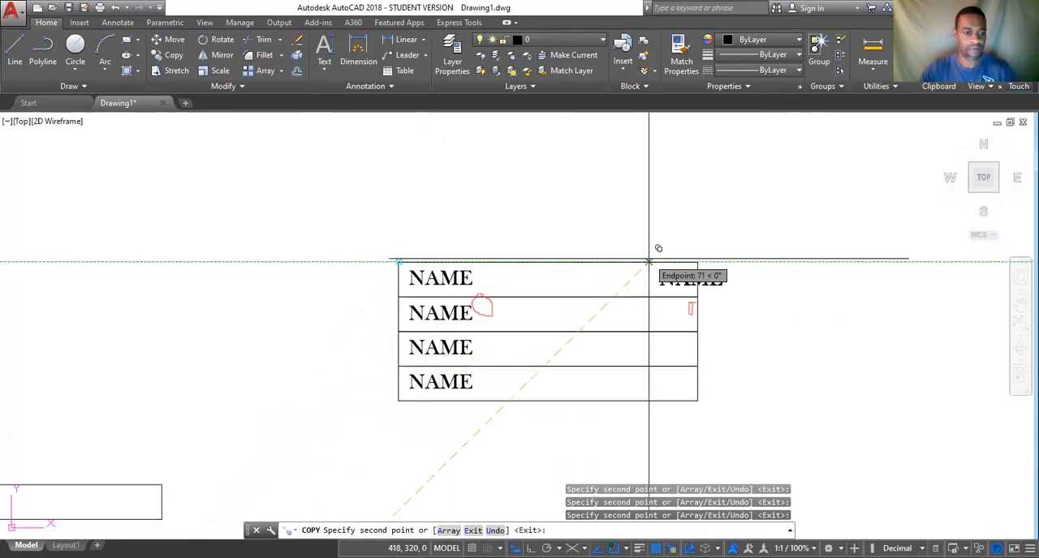
pyautogui.press('Escape')
# Erase the two loose rectangles sitting just above the three NAME boxes near the origin.
pyautogui.scroll(-4, 447, 425)
pyautogui.moveTo(447, 425); pyautogui.dragTo(657, 287, button='middle')
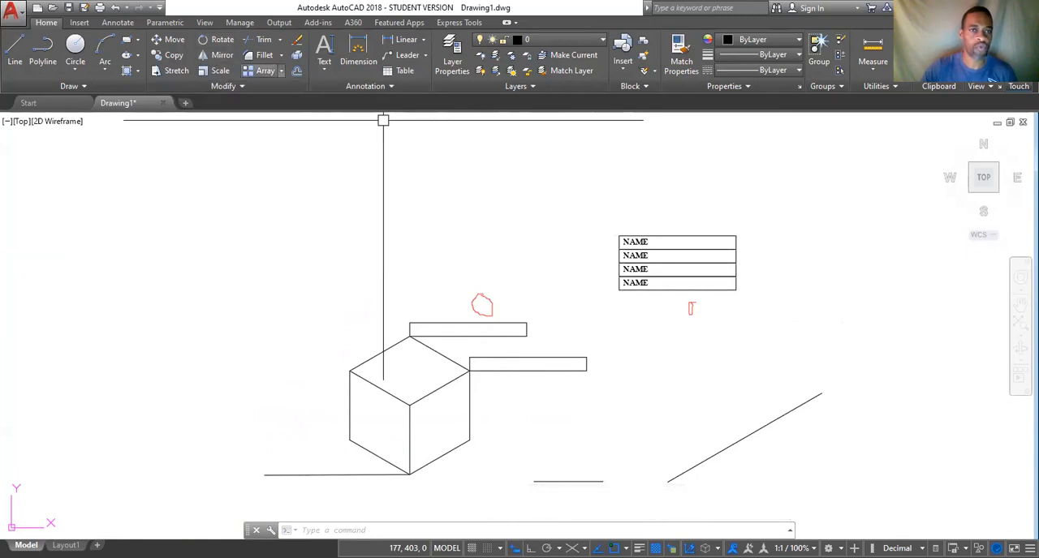
pyautogui.moveTo(786, 340)
pyautogui.mouseDown(button='middle')
pyautogui.moveTo(642, 232)
pyautogui.moveTo(571, 210)
pyautogui.mouseUp(button='middle')
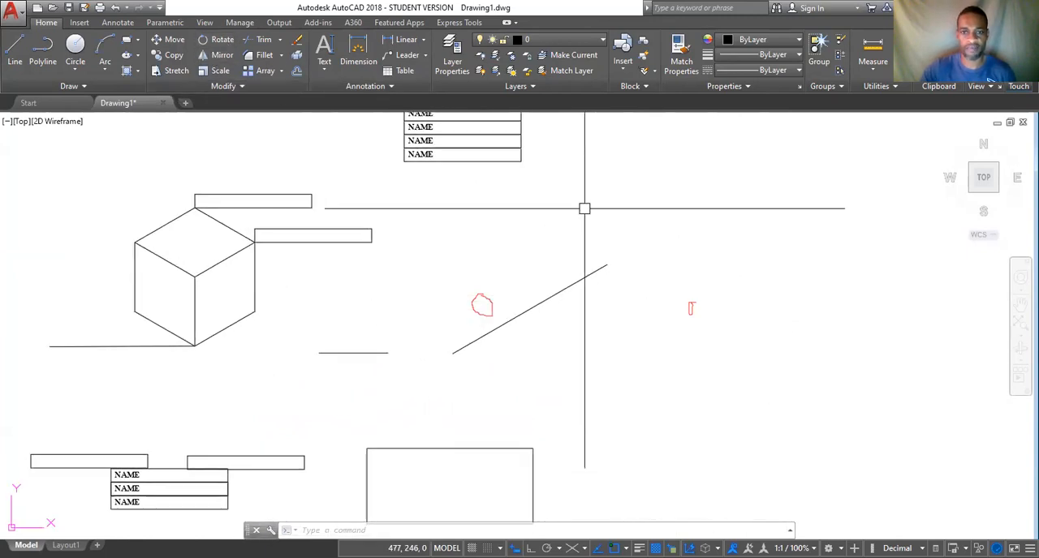
pyautogui.moveTo(382, 365); pyautogui.dragTo(587, 264, button='middle')
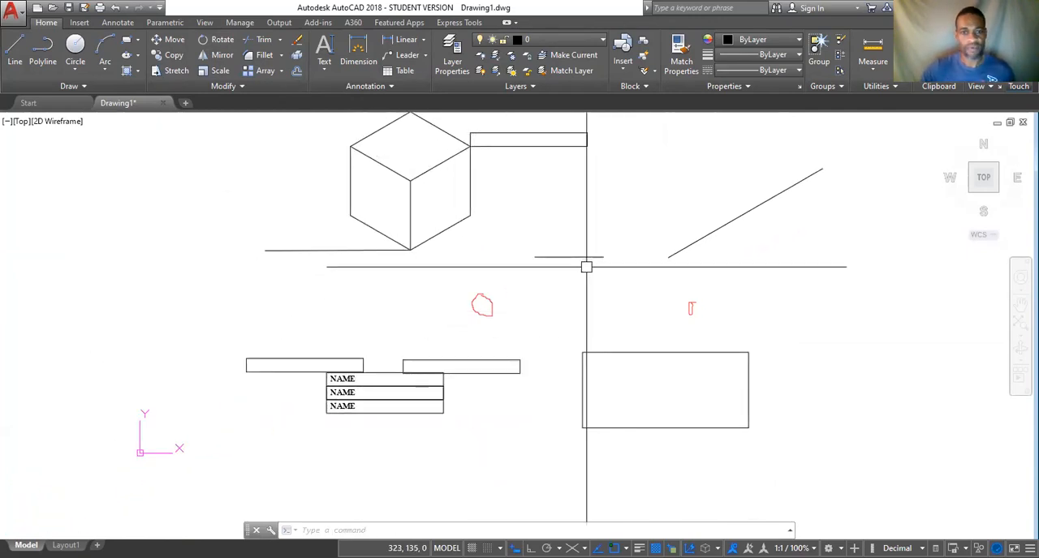
pyautogui.scroll(2, 596, 317)
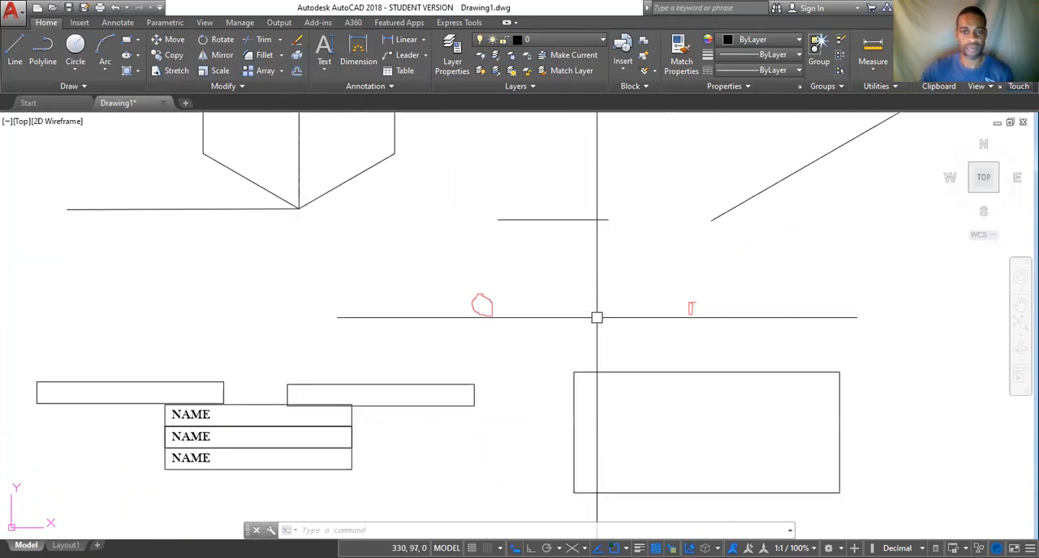
pyautogui.click(440, 389)
pyautogui.click(195, 380)
pyautogui.scroll(-5, 357, 337)
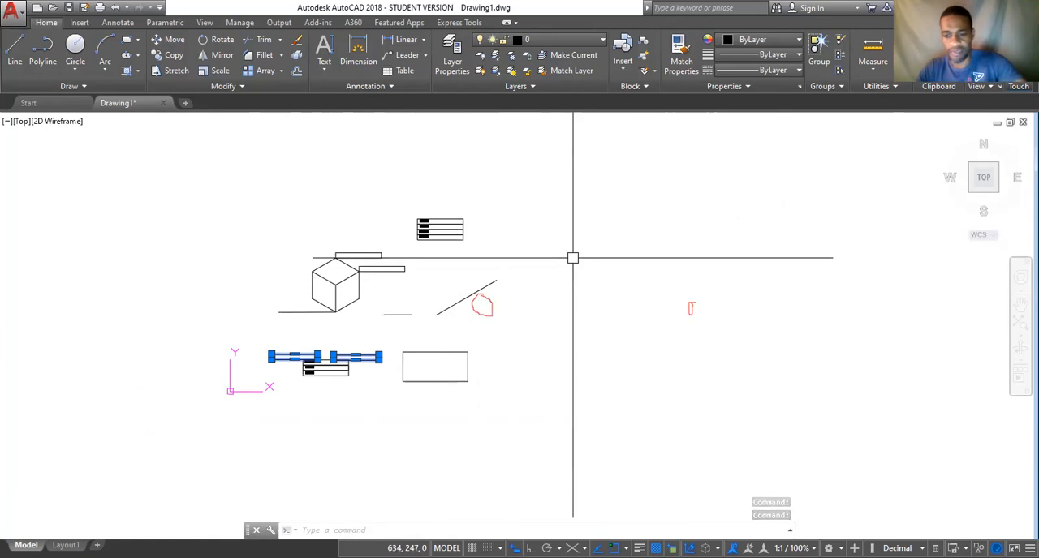
pyautogui.scroll(4, 459, 333)
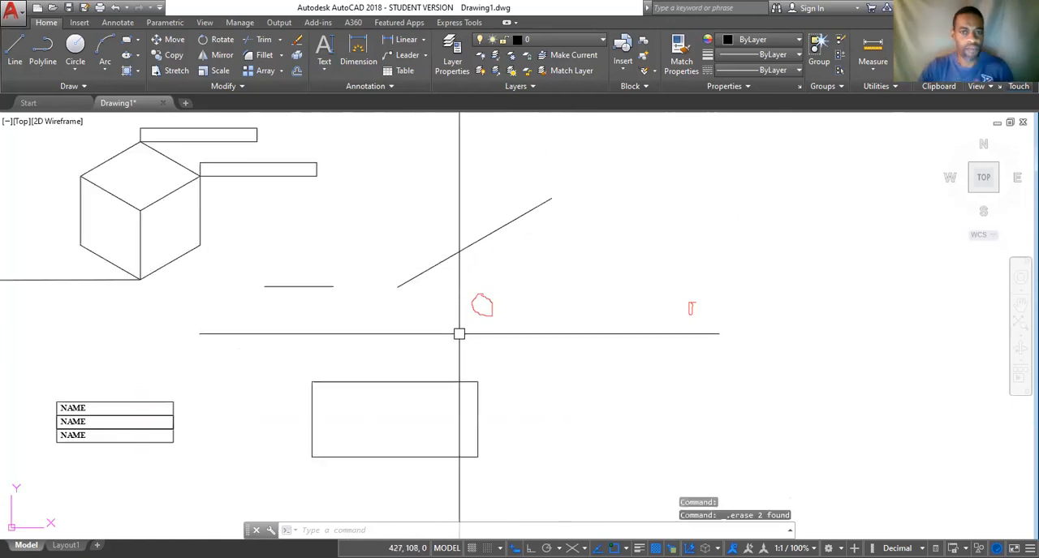
pyautogui.scroll(-2, 417, 352)
pyautogui.moveTo(359, 304); pyautogui.dragTo(516, 252, button='middle')
pyautogui.scroll(5, 516, 252)
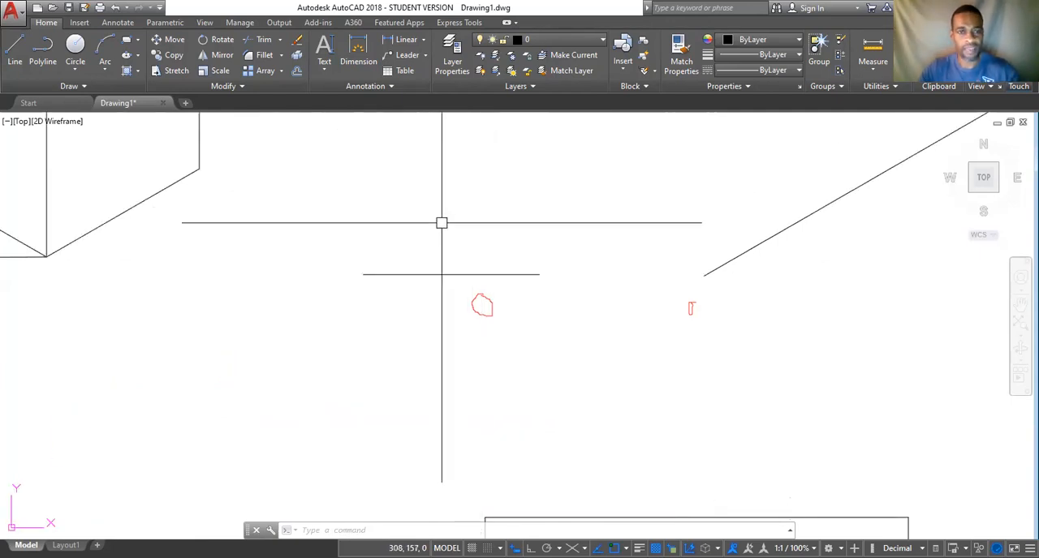
pyautogui.write('ro')
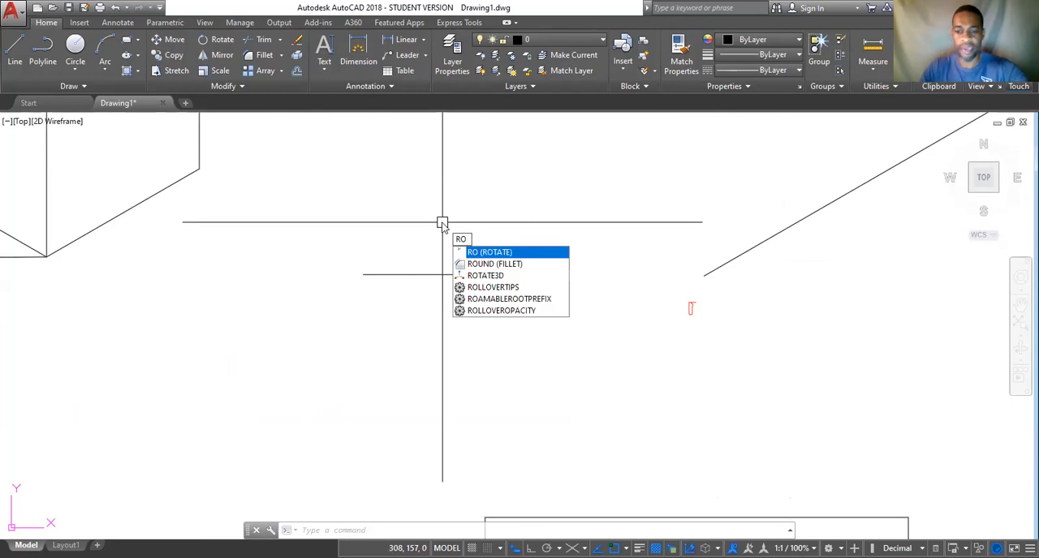
pyautogui.press('Return')
pyautogui.press('Escape')
pyautogui.press('Escape')
pyautogui.press('Escape')
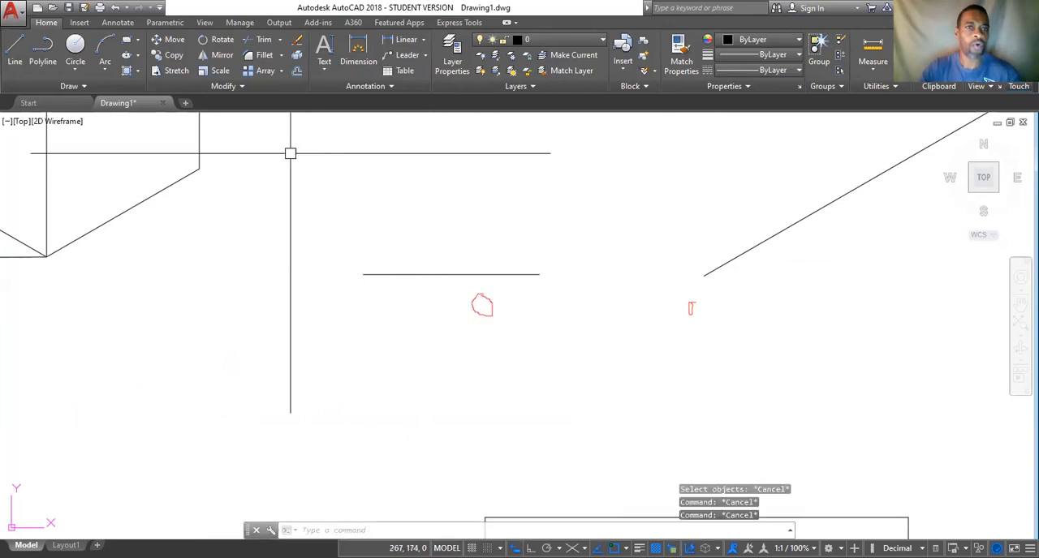
# Rotate the short horizontal line between the cube and the diagonal line by 60 degrees about its left endpoint.
pyautogui.click(222, 40)
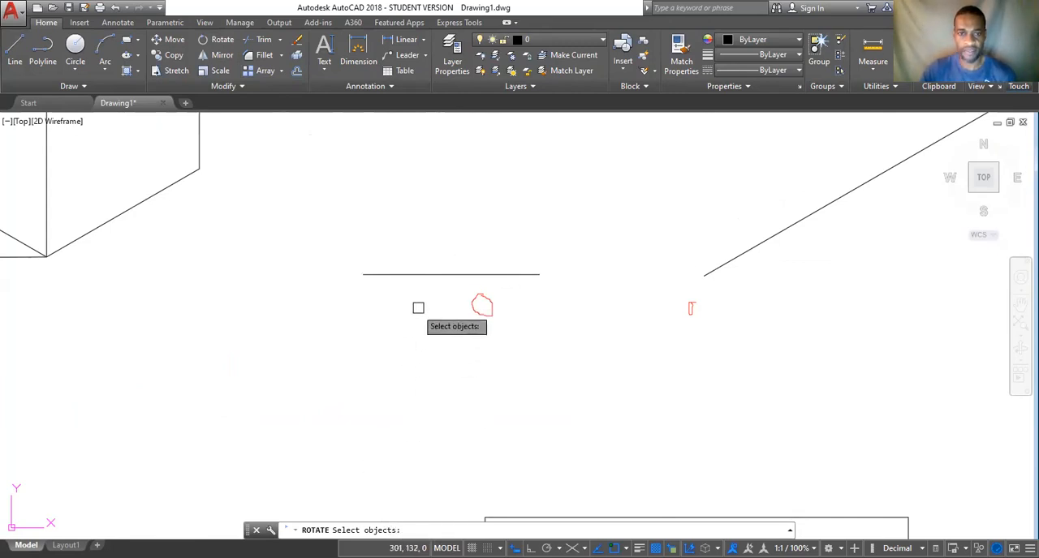
pyautogui.click(452, 274)
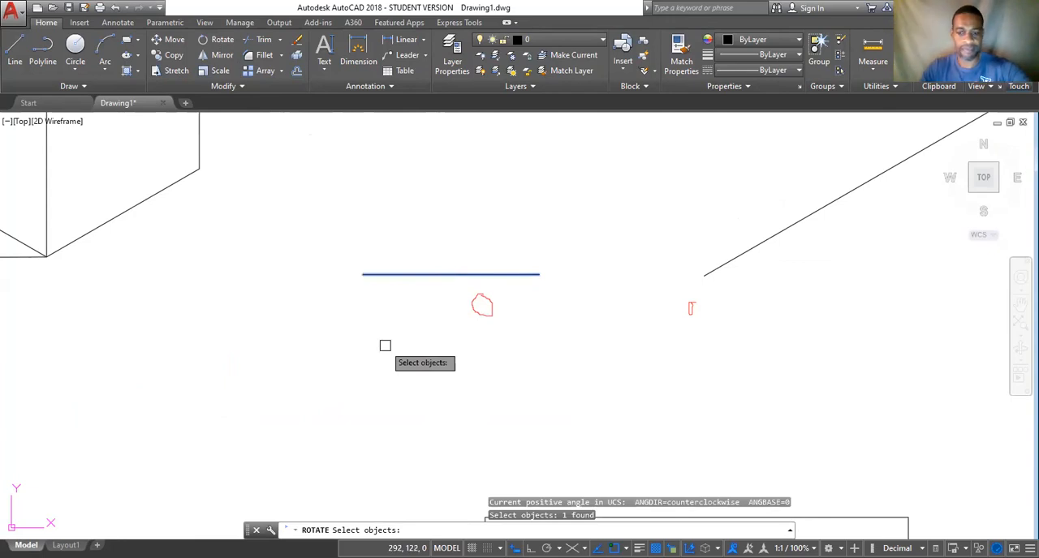
pyautogui.press('Return')
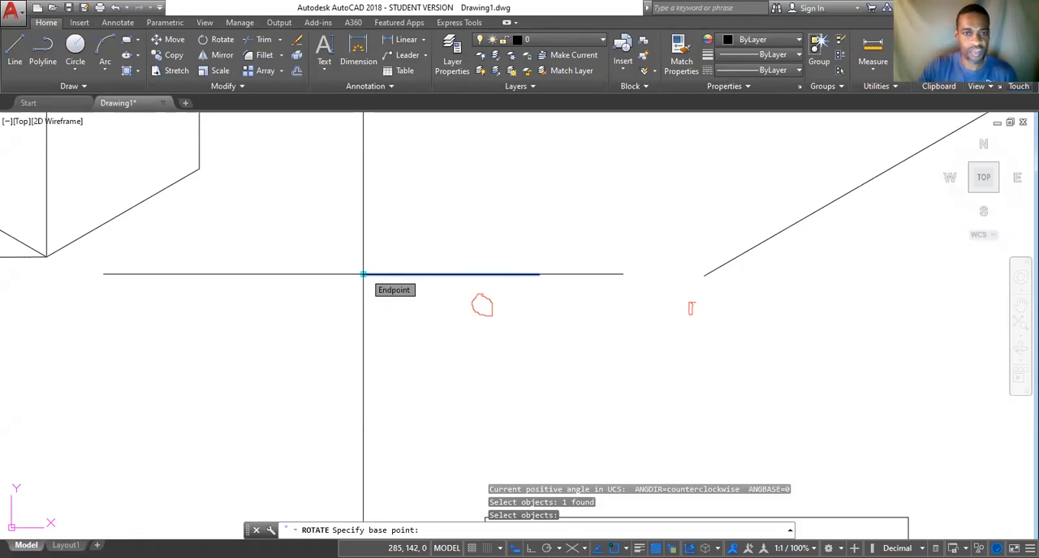
pyautogui.click(362, 274)
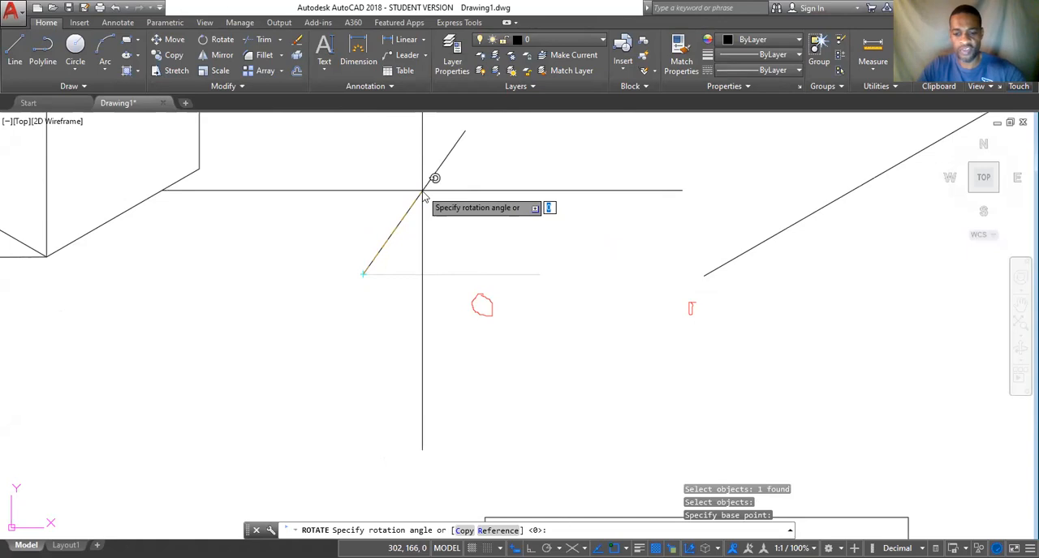
pyautogui.press('Return')
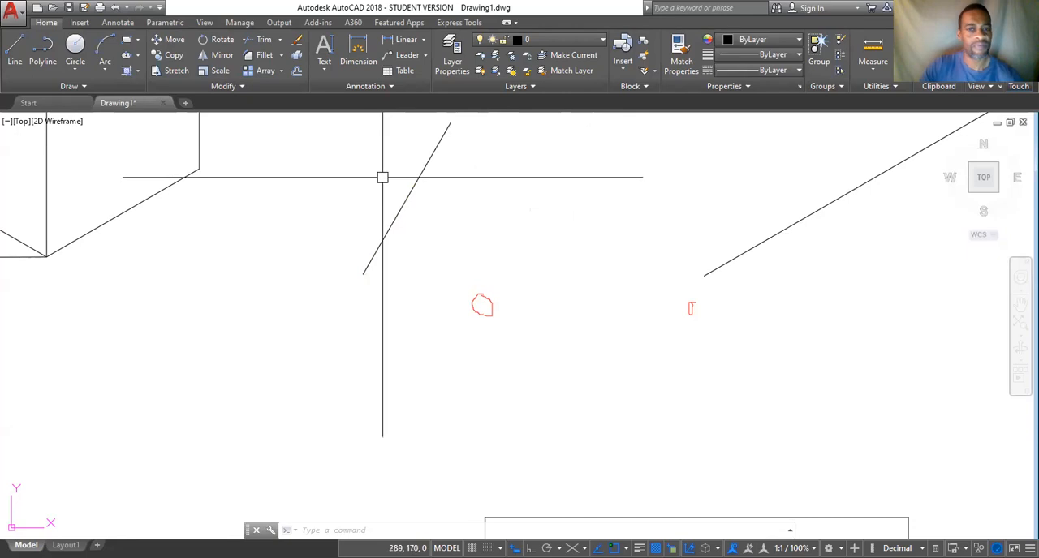
# Rotate the large rectangle beside the three NAME boxes by 35 degrees about its lower-left corner.
pyautogui.scroll(-4, 227, 139)
pyautogui.moveTo(468, 190)
pyautogui.mouseDown(button='middle')
pyautogui.moveTo(482, 290)
pyautogui.moveTo(474, 324)
pyautogui.mouseUp(button='middle')
pyautogui.moveTo(400, 335)
pyautogui.mouseDown(button='middle')
pyautogui.moveTo(399, 309)
pyautogui.moveTo(447, 200)
pyautogui.mouseUp(button='middle')
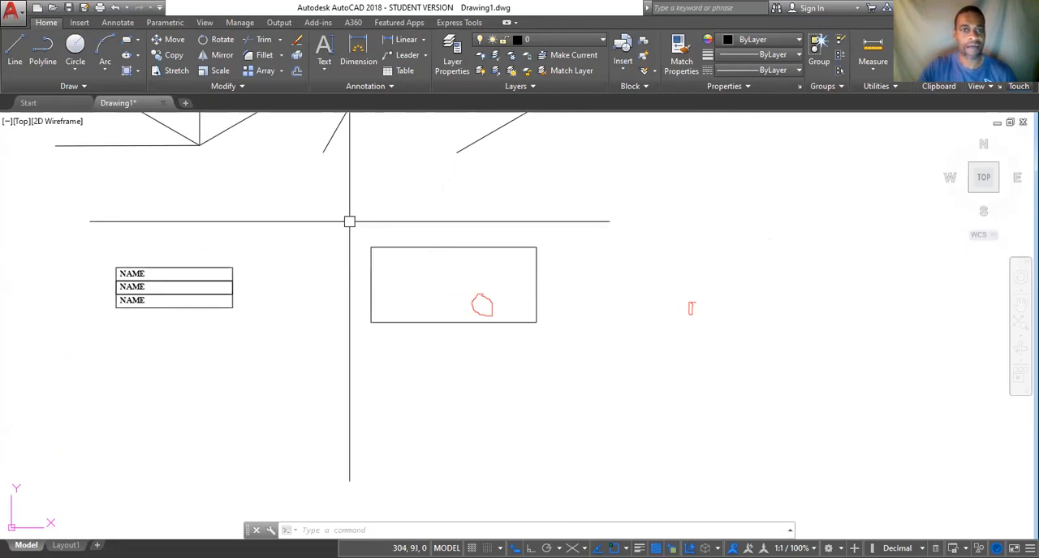
pyautogui.click(429, 246)
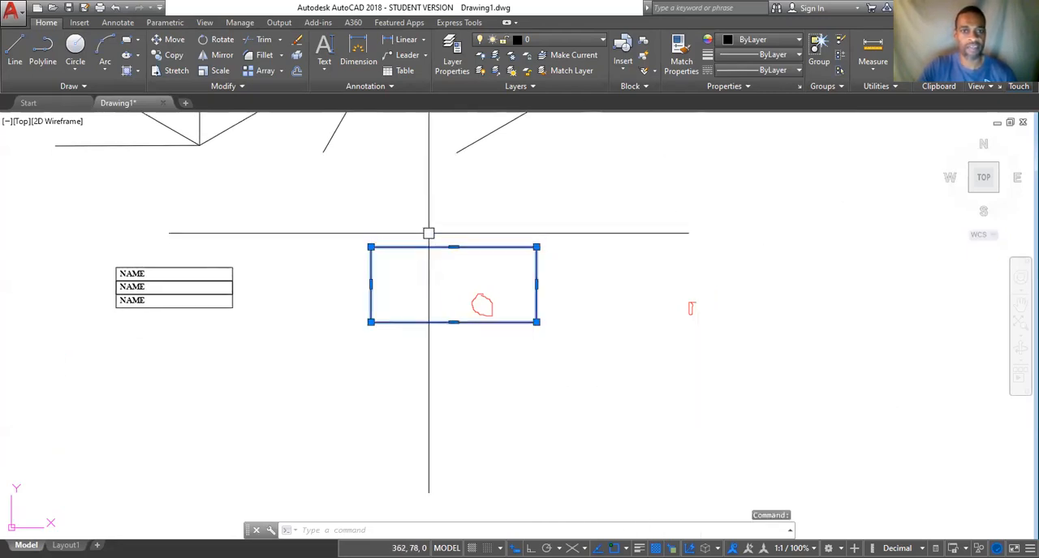
pyautogui.write('ro')
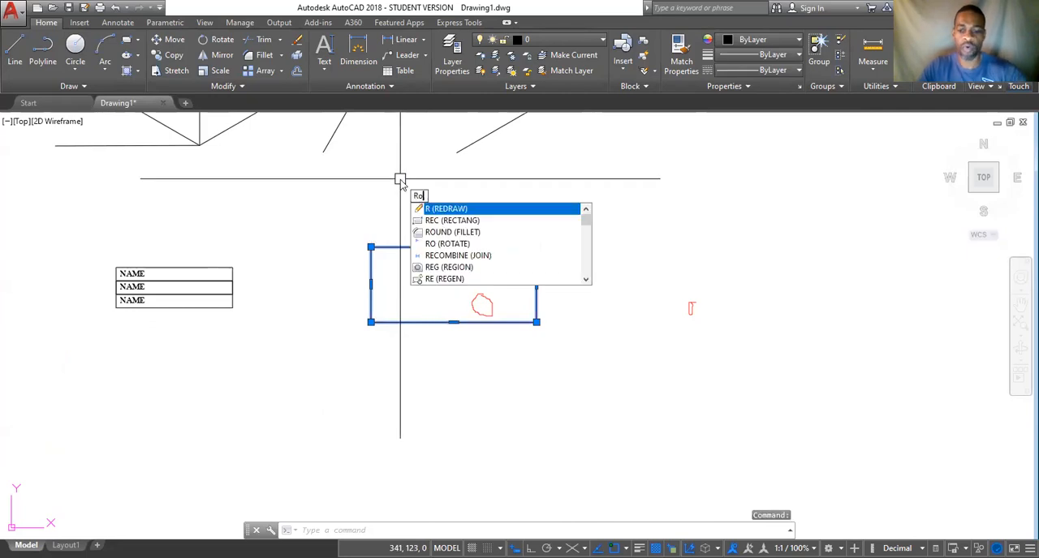
pyautogui.press('Return')
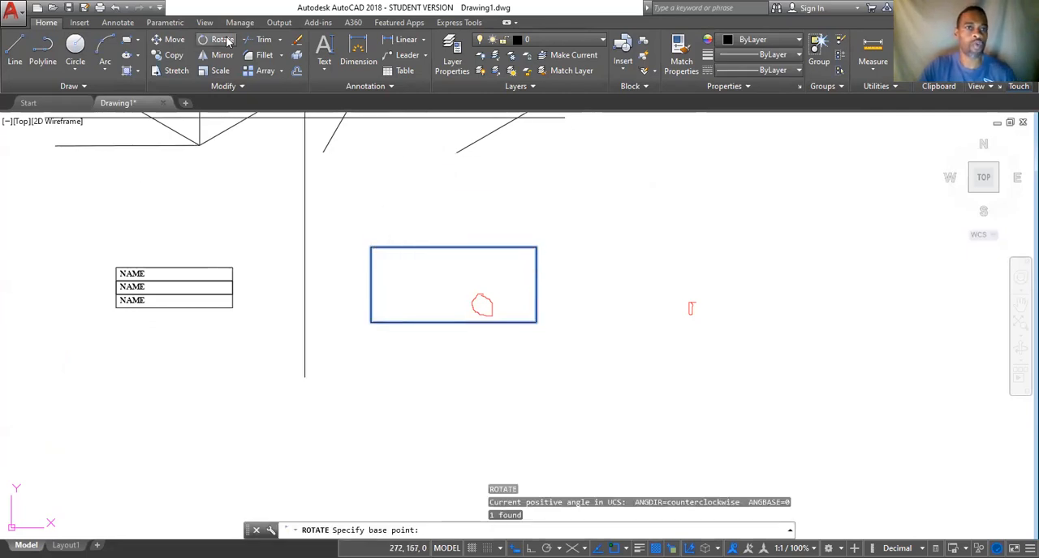
pyautogui.click(371, 322)
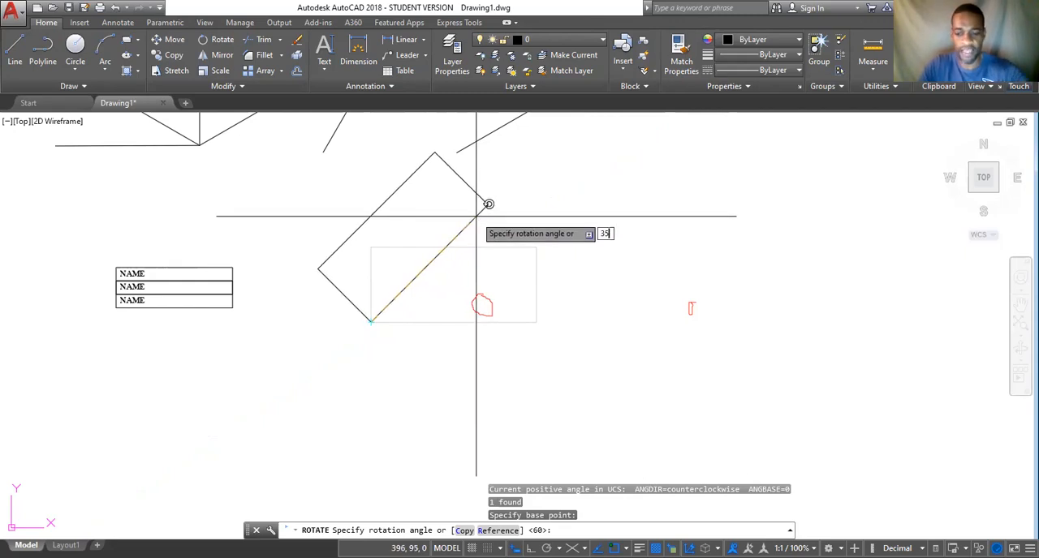
pyautogui.press('Return')
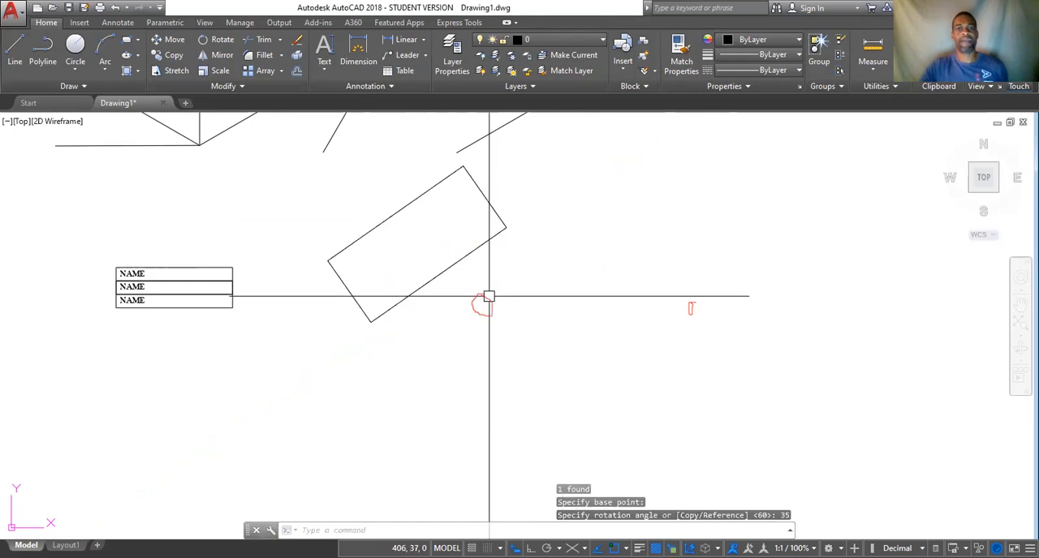
pyautogui.scroll(-4, 487, 297)
pyautogui.scroll(4, 471, 273)
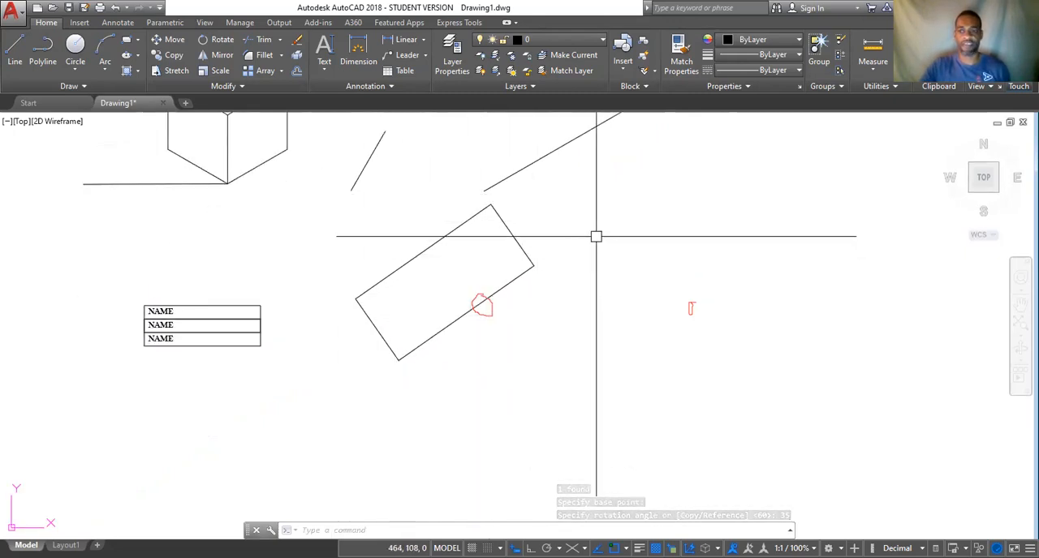
pyautogui.scroll(-2, 596, 238)
pyautogui.scroll(-2, 595, 239)
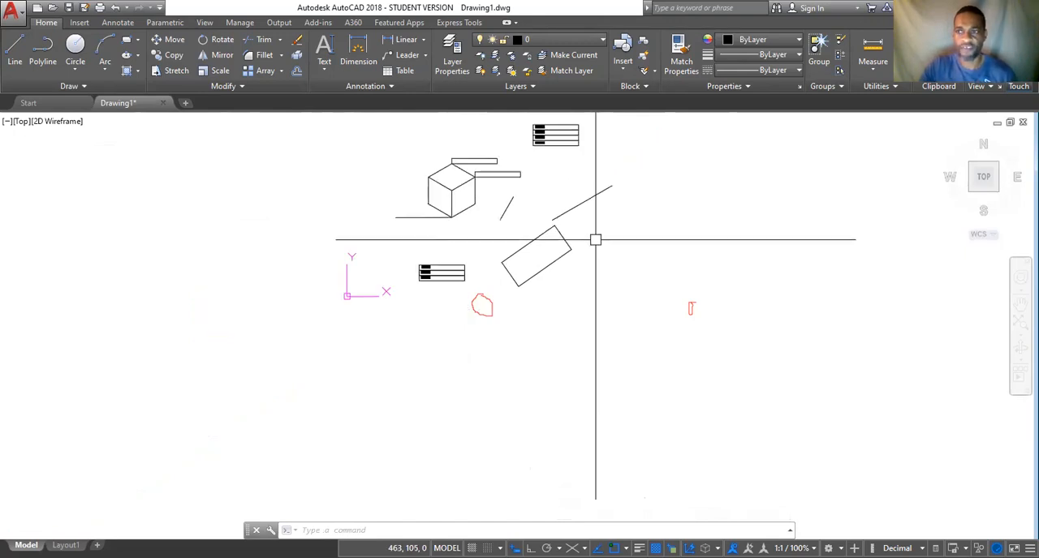
pyautogui.moveTo(596, 239); pyautogui.dragTo(494, 295, button='middle')
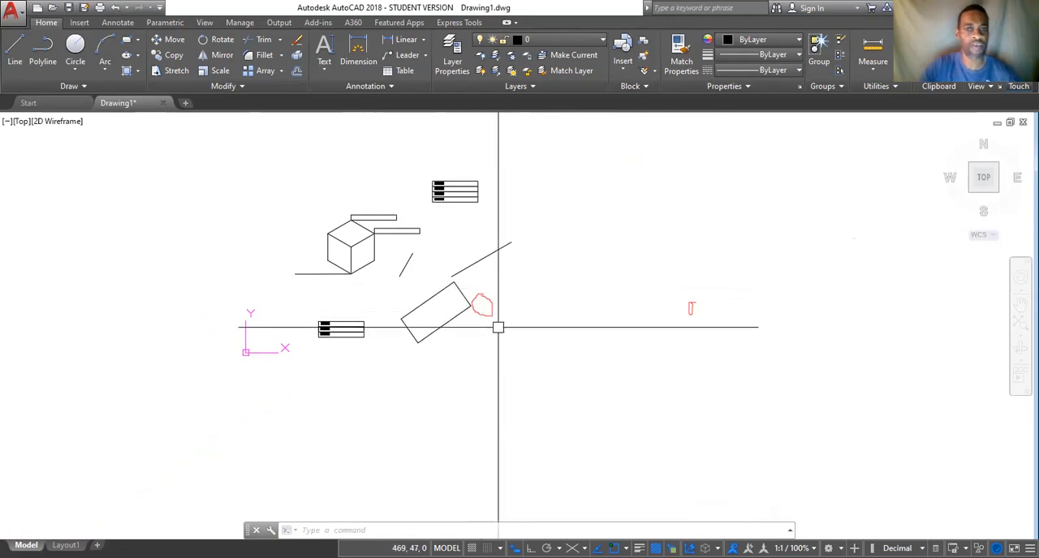
pyautogui.scroll(4, 498, 327)
pyautogui.moveTo(466, 250)
pyautogui.mouseDown(button='middle')
pyautogui.moveTo(675, 315)
pyautogui.moveTo(717, 259)
pyautogui.moveTo(699, 256)
pyautogui.mouseUp(button='middle')
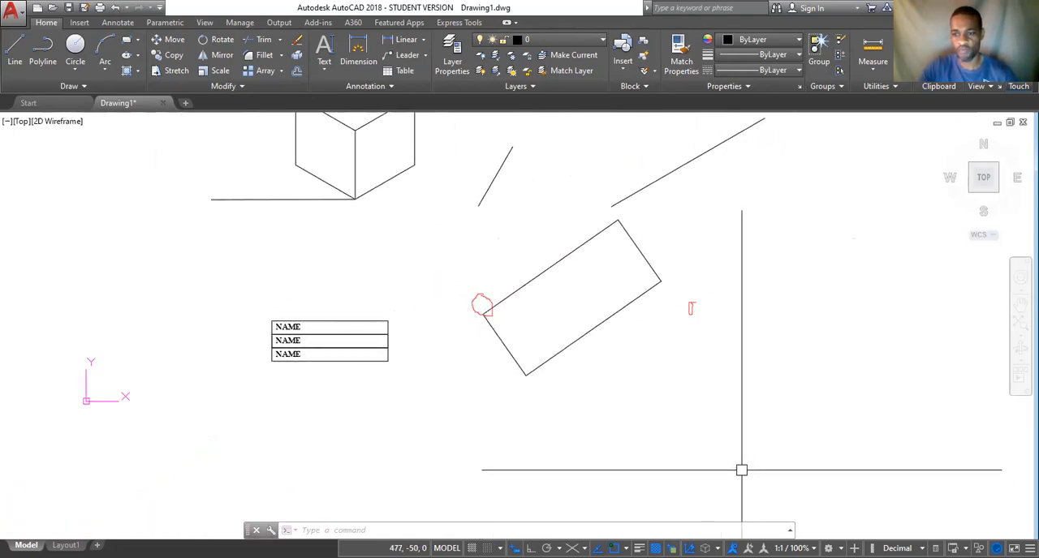
pyautogui.click(722, 41)
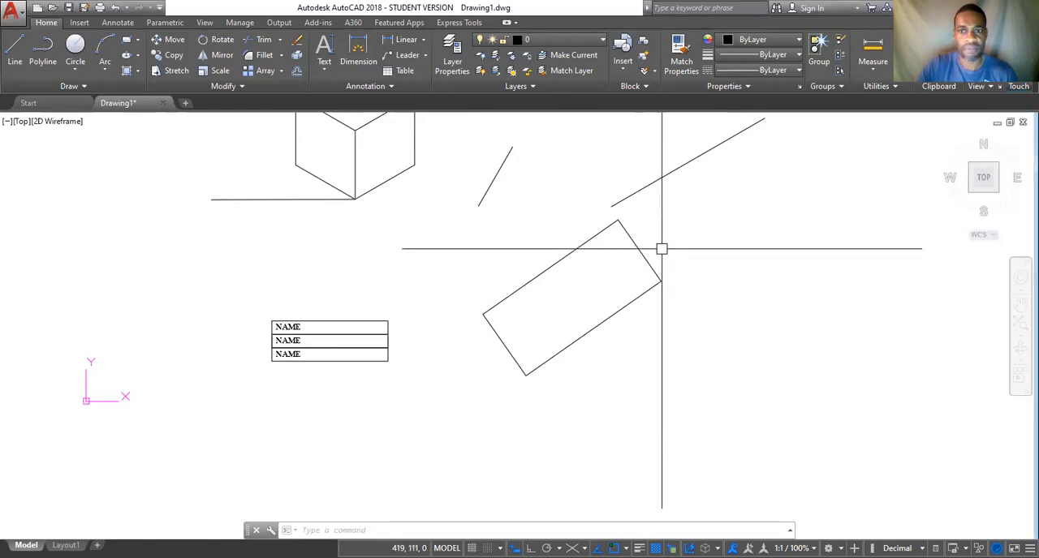
pyautogui.moveTo(664, 249); pyautogui.dragTo(565, 271, button='middle')
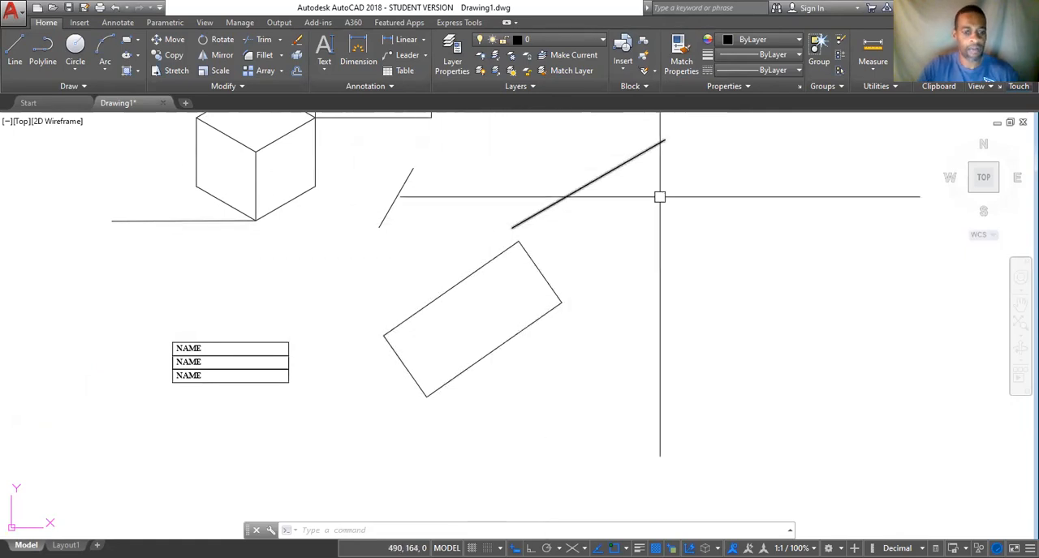
pyautogui.write('MI')
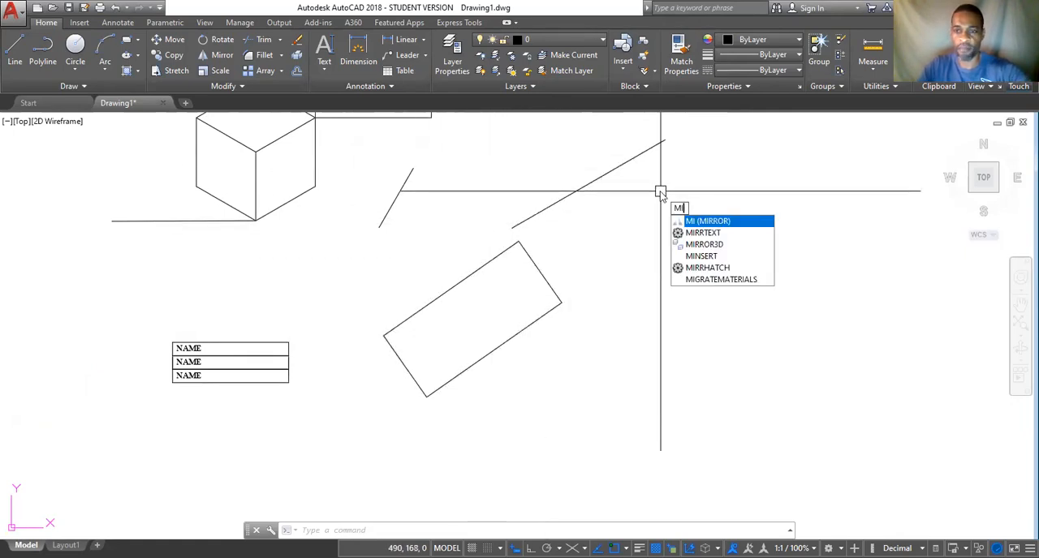
pyautogui.press('Return')
pyautogui.press('Escape')
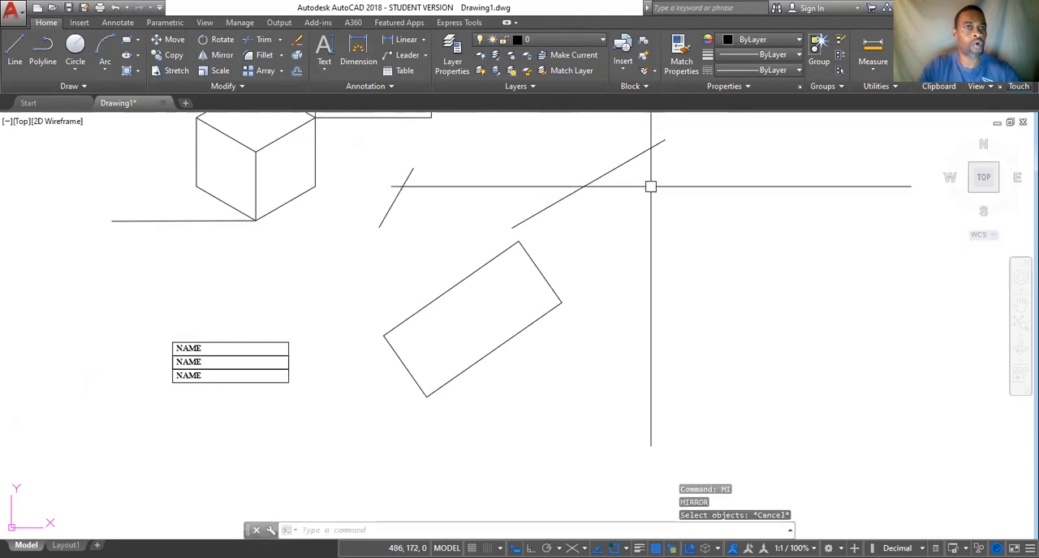
# Mirror the rotated large rectangle across a vertical line just beyond its right corner, with Ortho on, keeping the source rectangle.
pyautogui.click(229, 55)
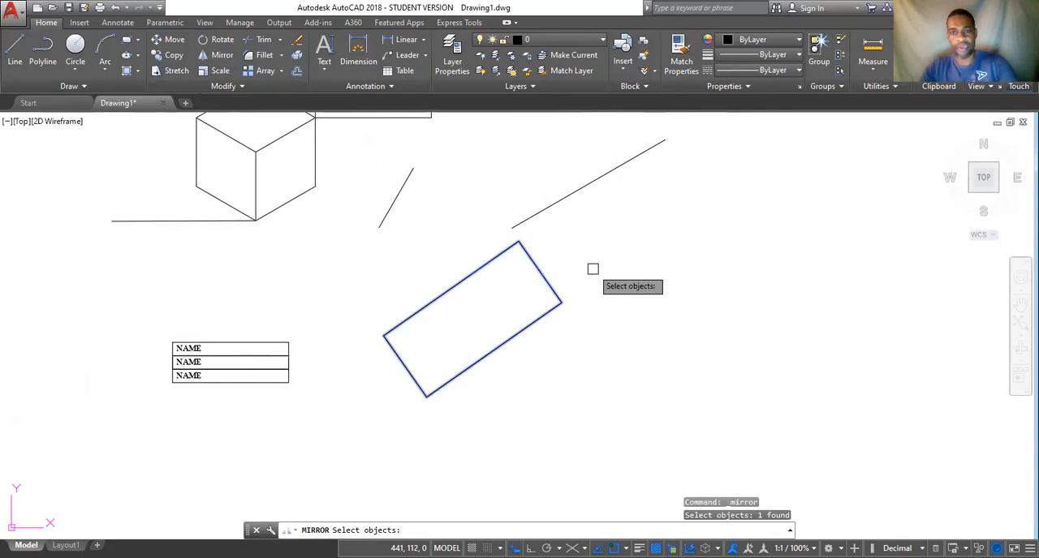
pyautogui.press('Return')
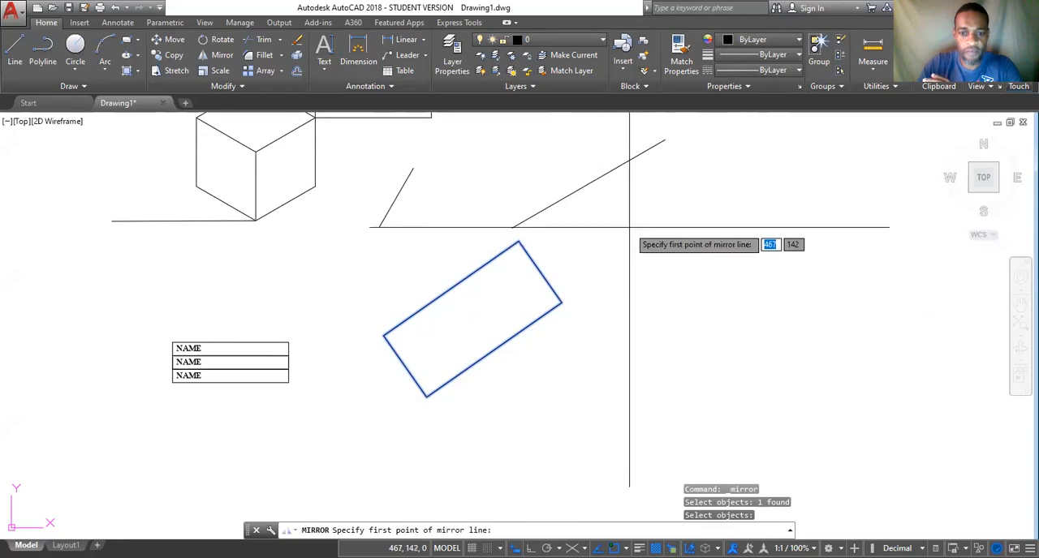
pyautogui.click(515, 549)
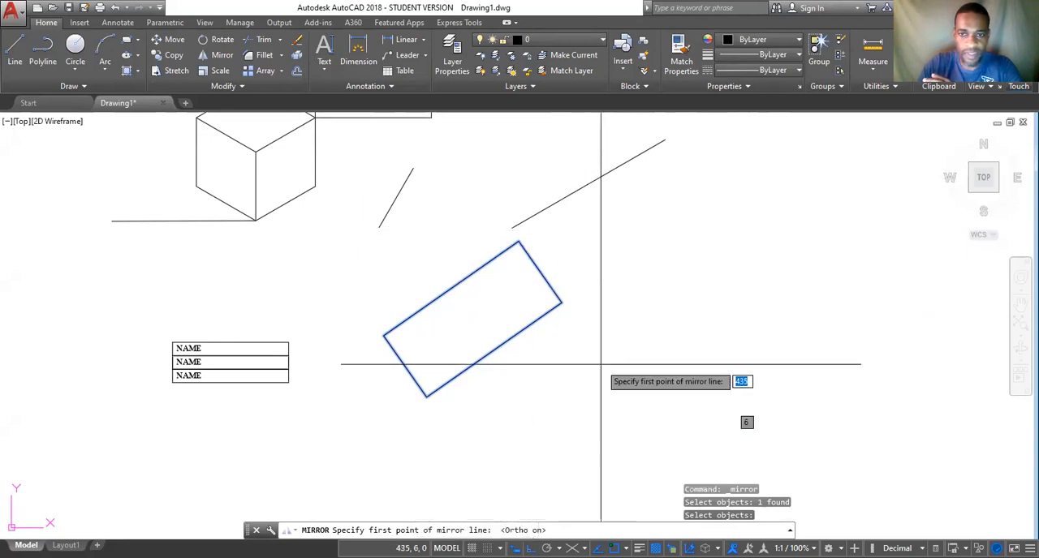
pyautogui.click(610, 217)
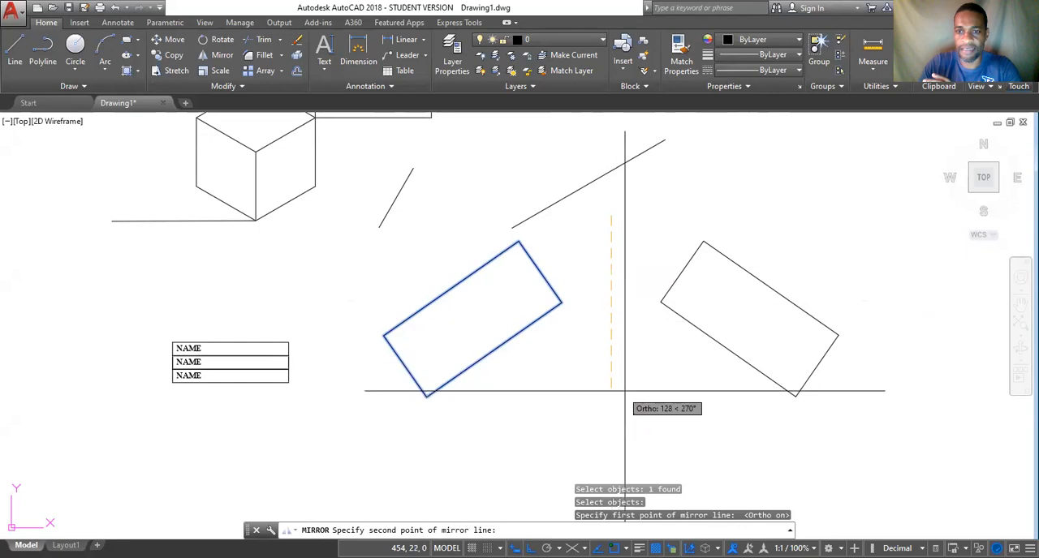
pyautogui.click(515, 549)
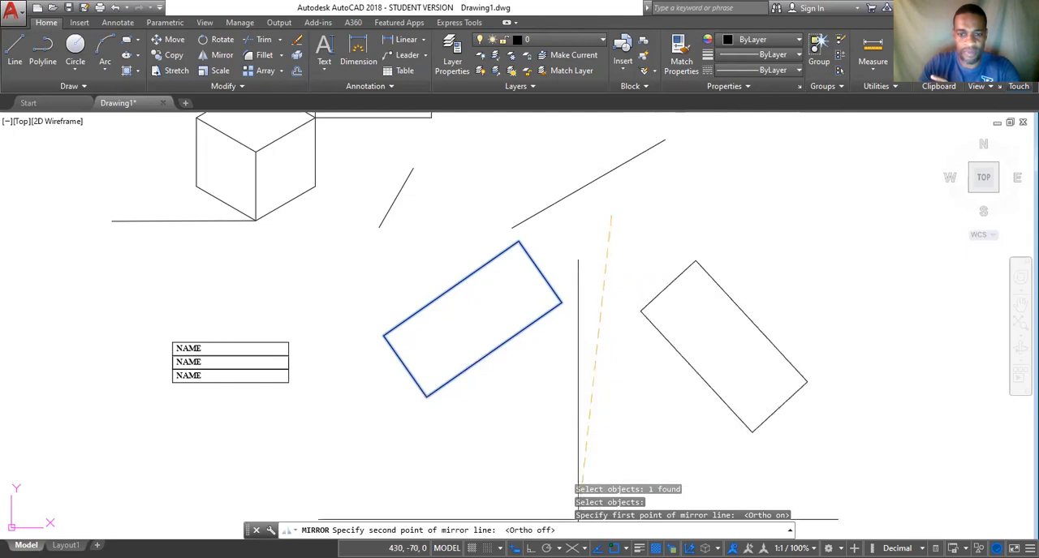
pyautogui.click(516, 548)
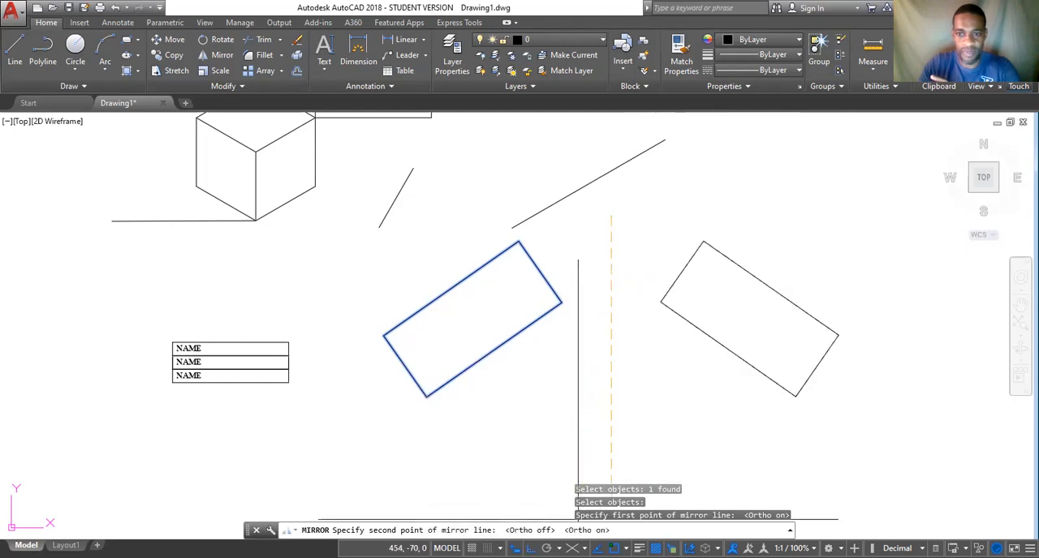
pyautogui.click(613, 415)
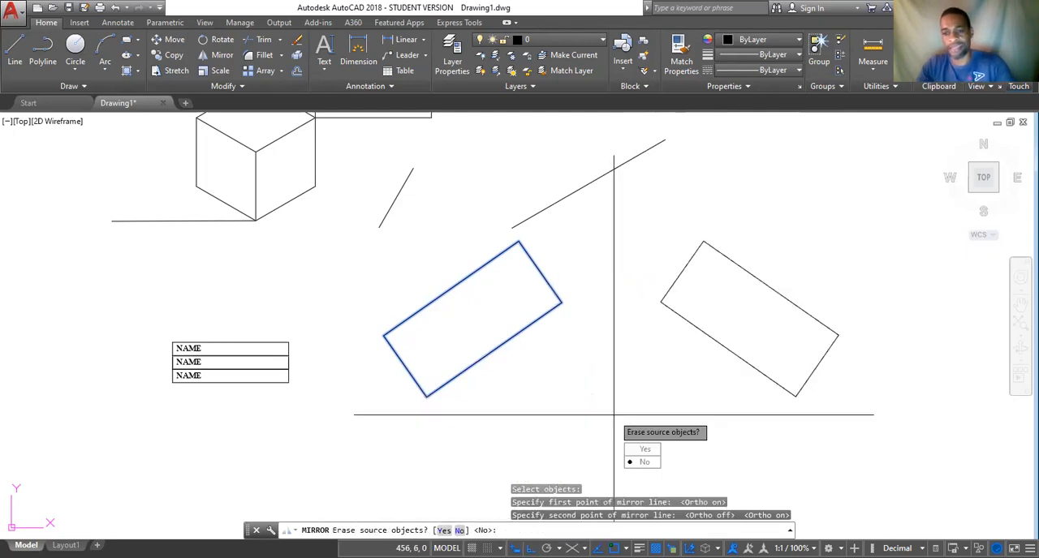
pyautogui.press('Return')
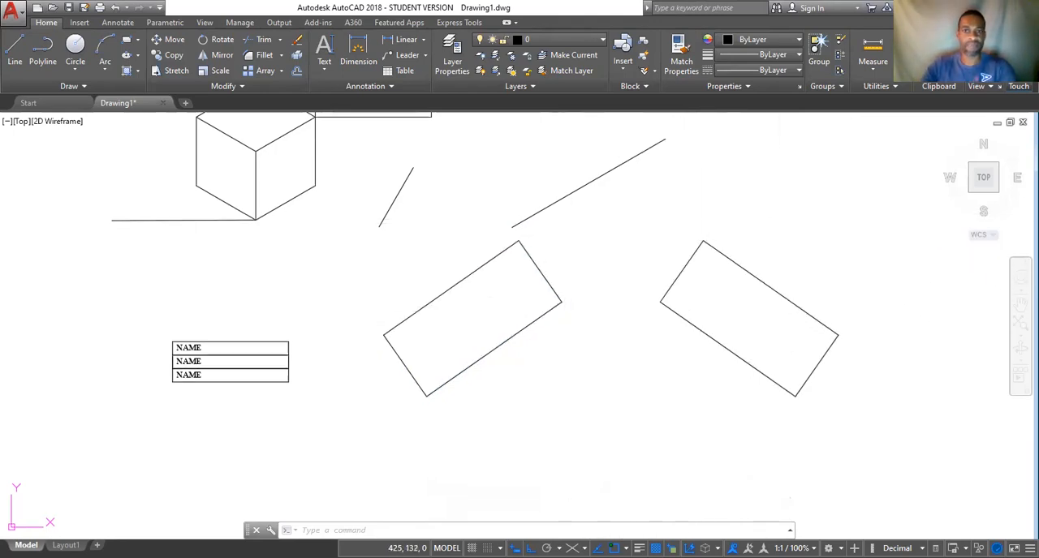
# Mirror the long diagonal line across a vertical axis through its lower endpoint, keeping the source line.
pyautogui.moveTo(571, 242); pyautogui.dragTo(528, 377, button='middle')
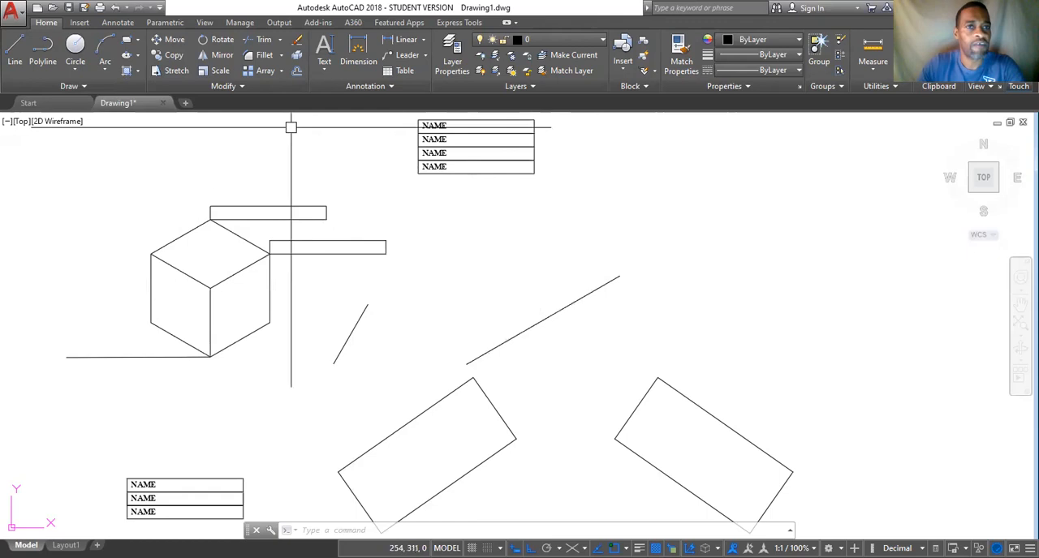
pyautogui.click(221, 55)
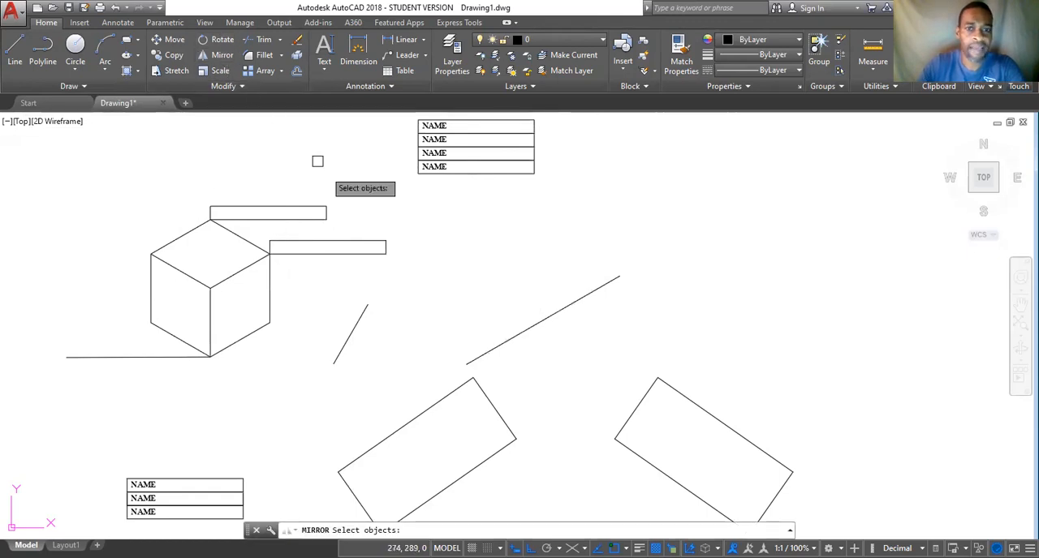
pyautogui.click(551, 317)
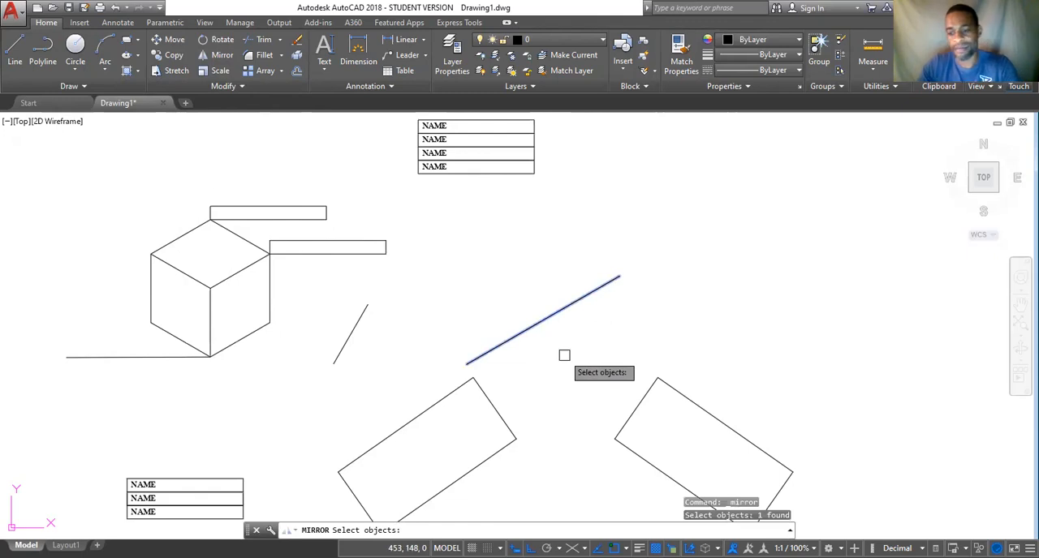
pyautogui.press('Return')
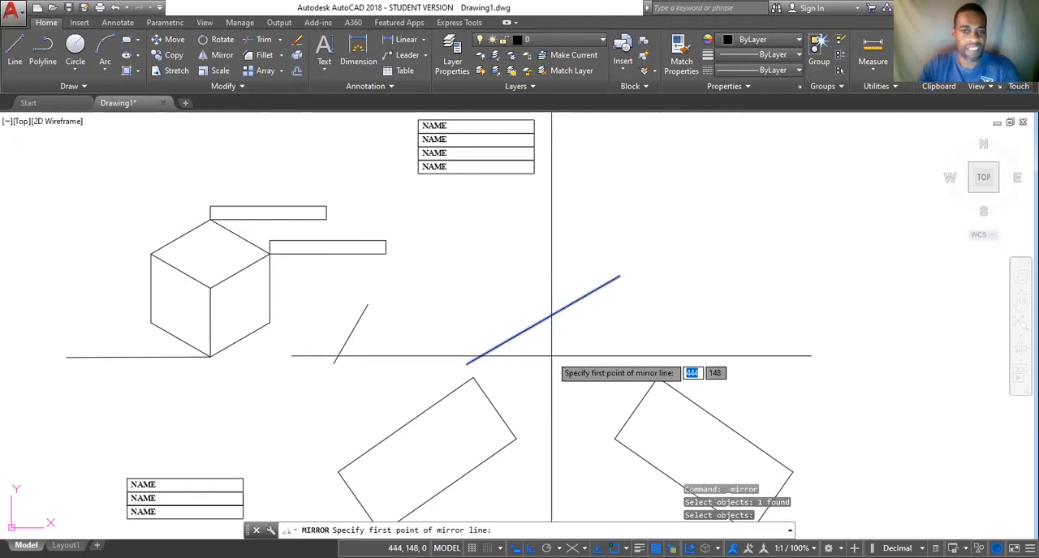
pyautogui.click(466, 364)
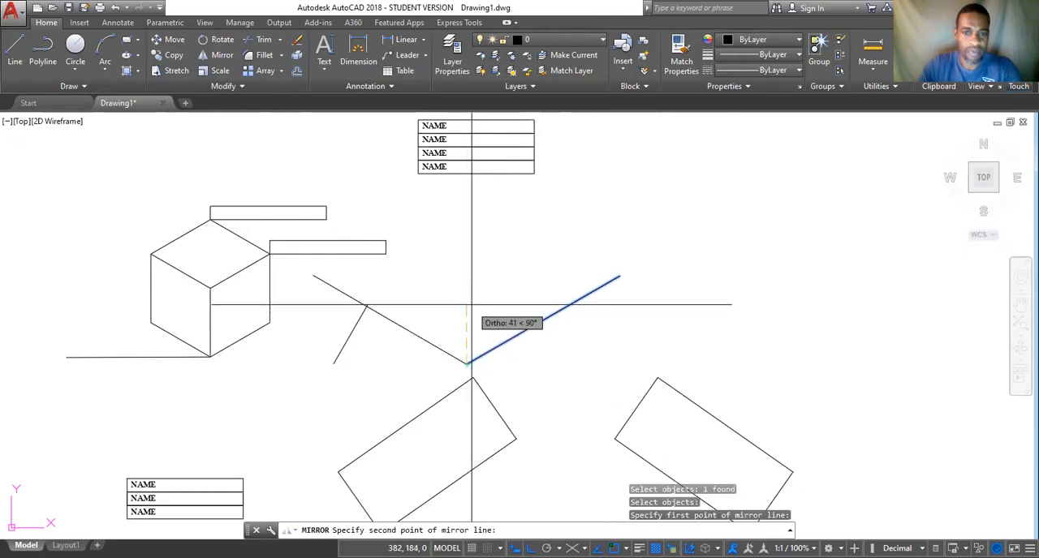
pyautogui.click(465, 223)
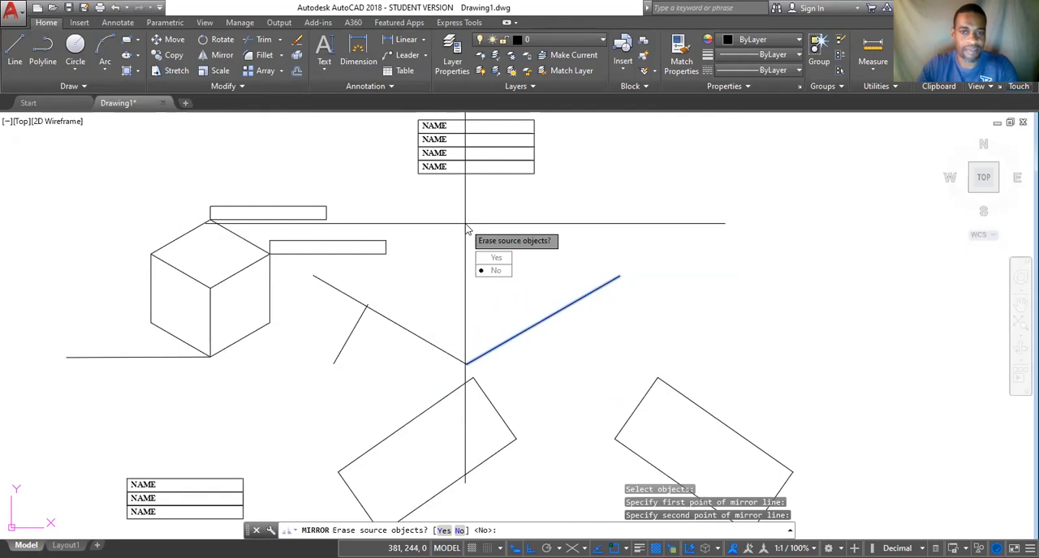
pyautogui.press('Return')
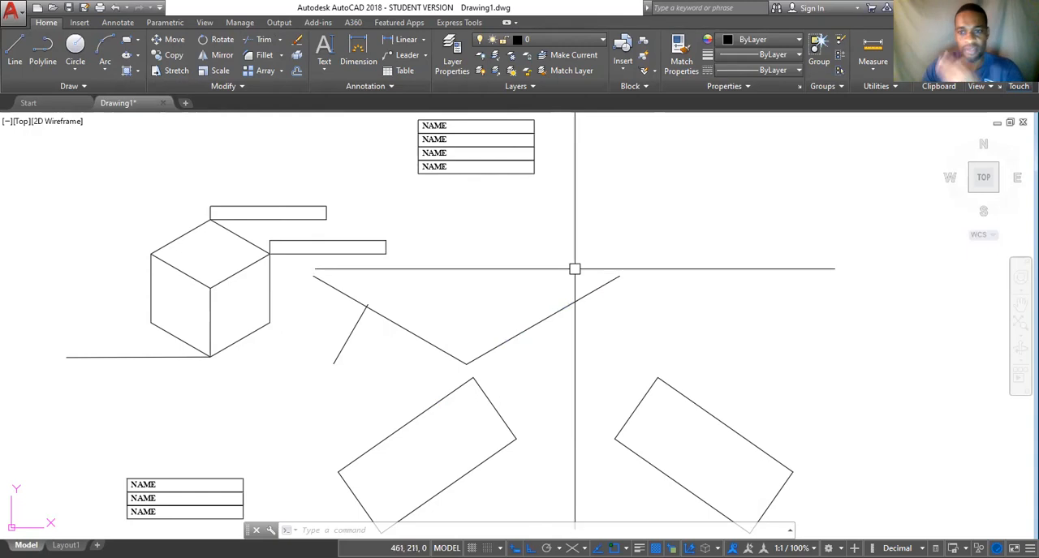
# Draw a freehand chain of eight crossing line segments to the right of the four NAME boxes, with Ortho off.
pyautogui.click(14, 51)
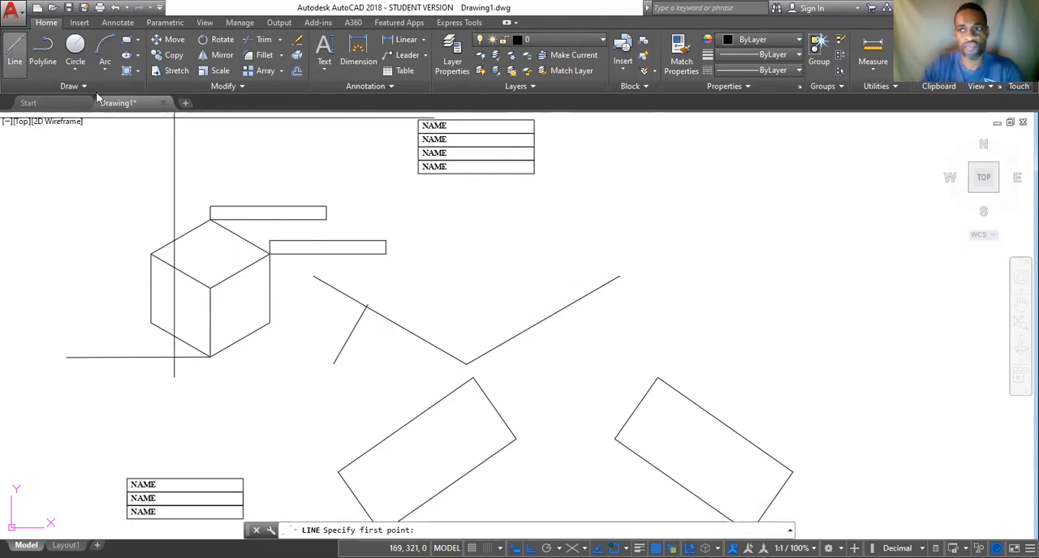
pyautogui.click(704, 138)
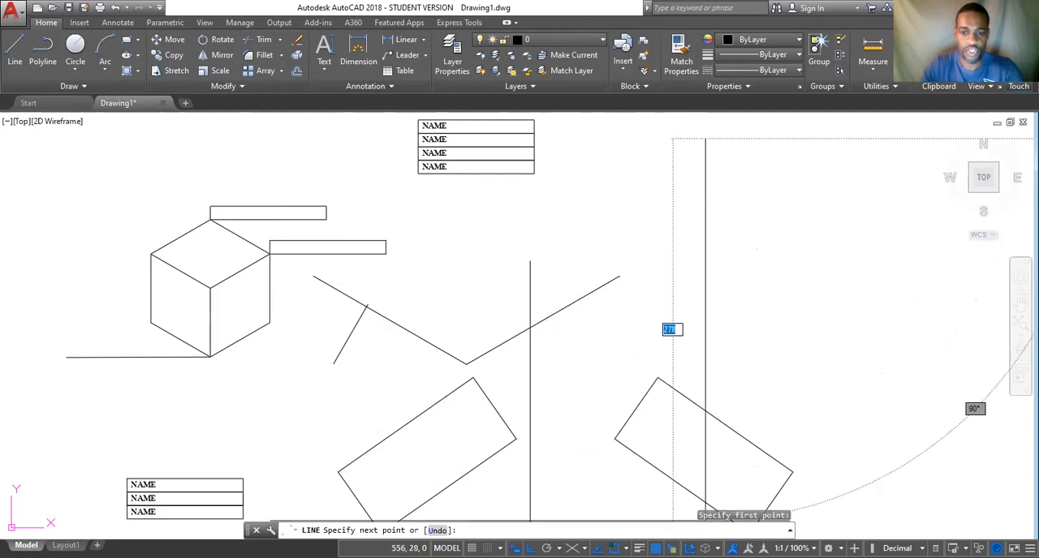
pyautogui.click(517, 549)
pyautogui.click(596, 339)
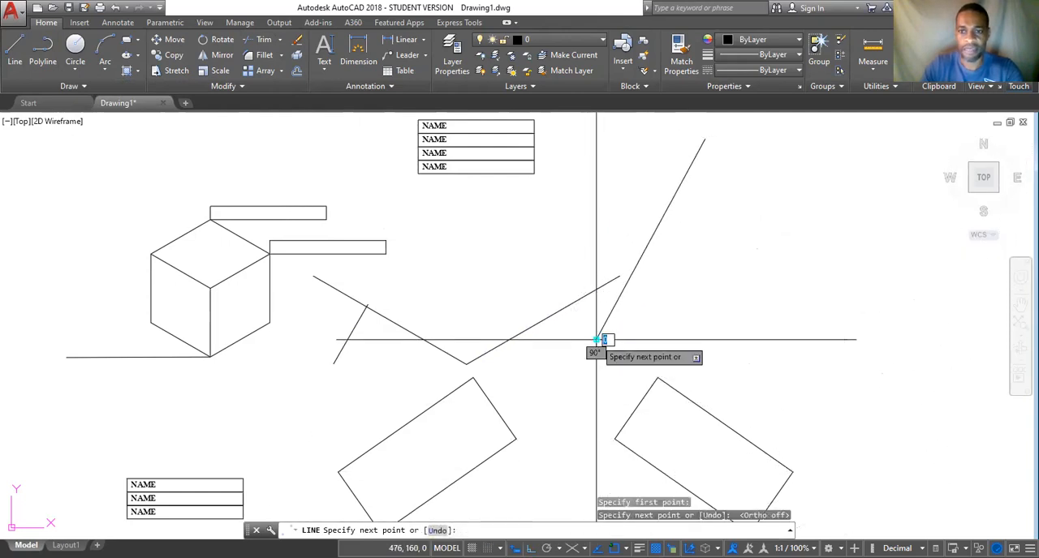
pyautogui.click(775, 271)
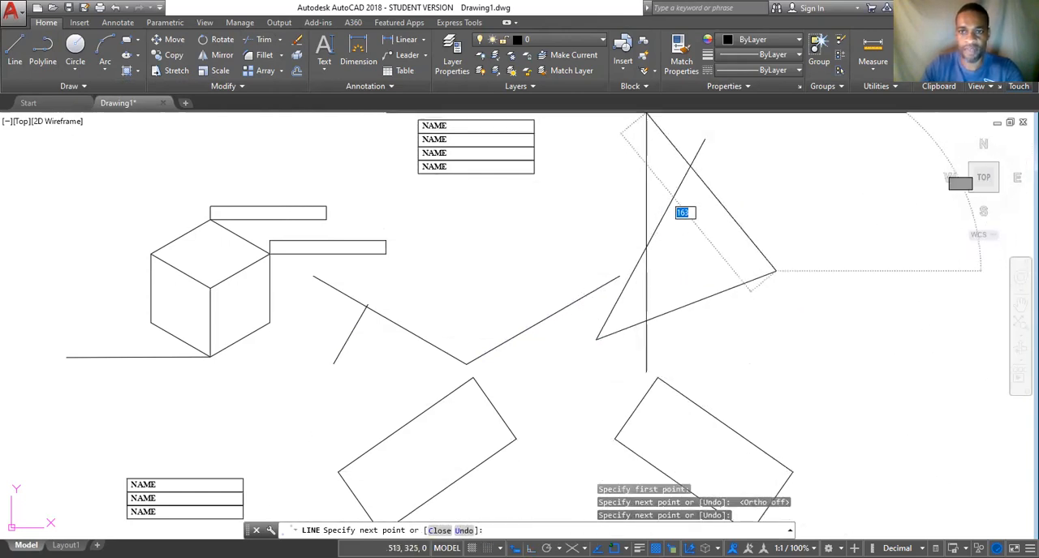
pyautogui.click(649, 117)
pyautogui.click(598, 187)
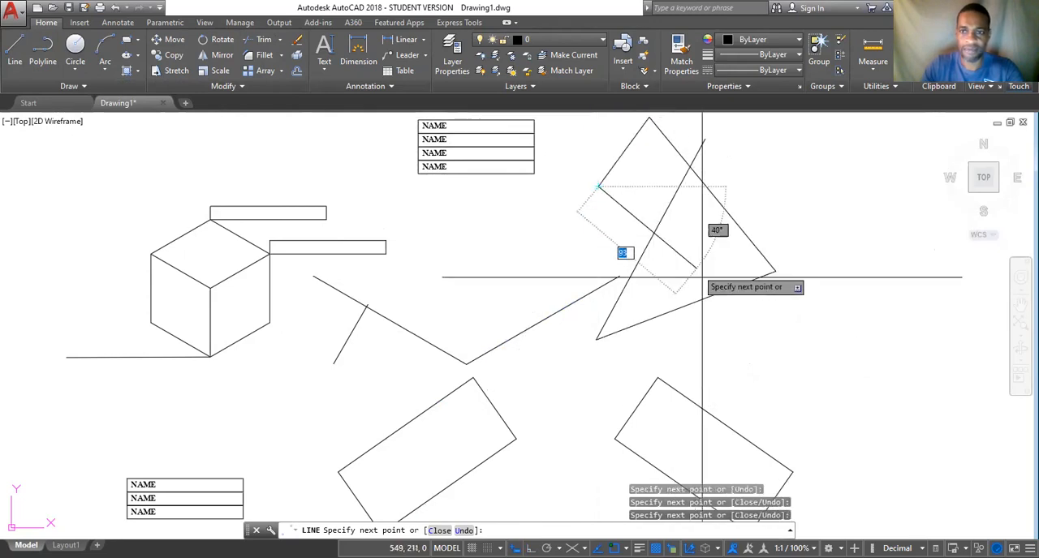
pyautogui.click(725, 343)
pyautogui.click(771, 328)
pyautogui.click(712, 244)
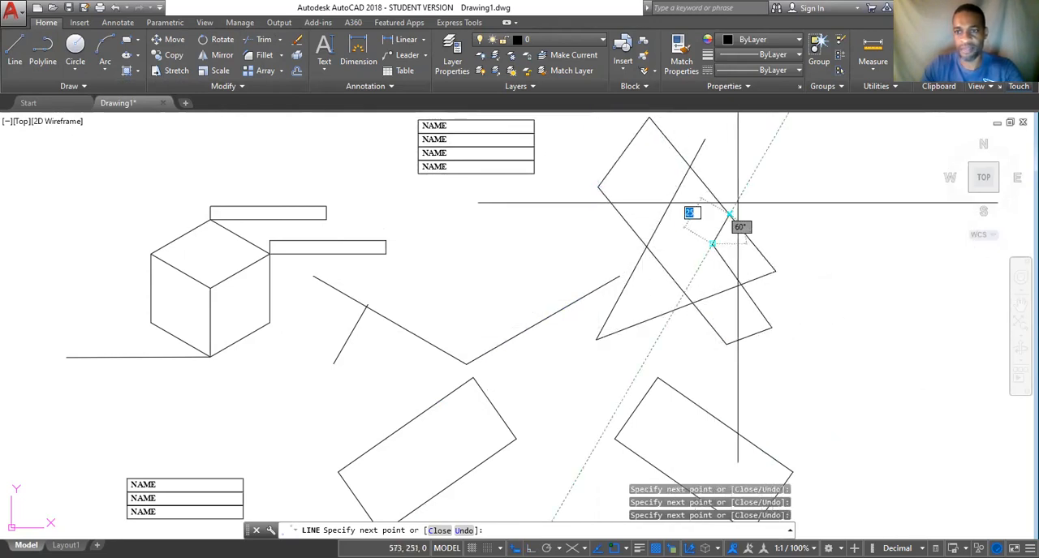
pyautogui.click(759, 163)
pyautogui.press('Escape')
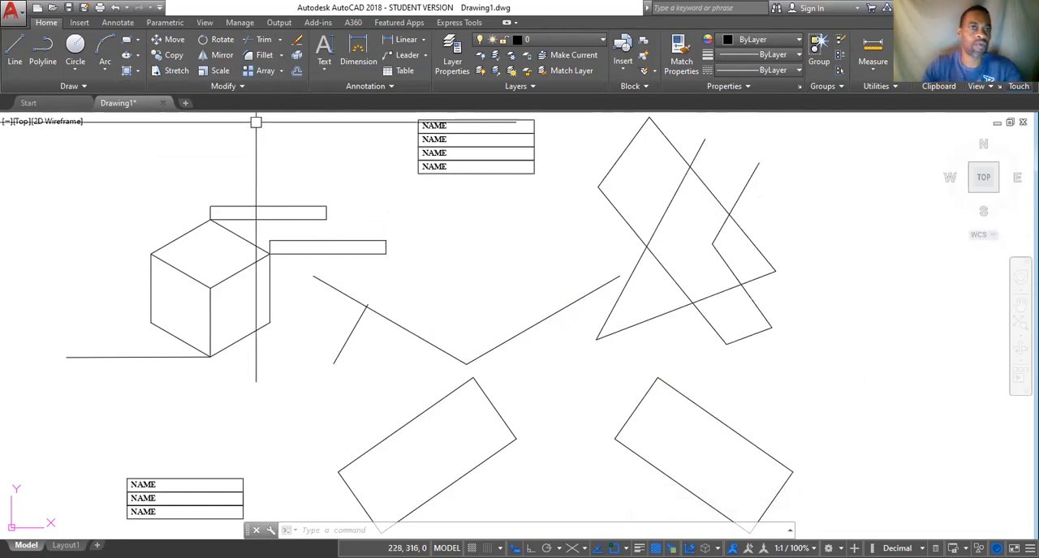
# Trim the two line ends that stick out past the long upper-right edge of the crossing lines, and undo the trim.
pyautogui.click(263, 40)
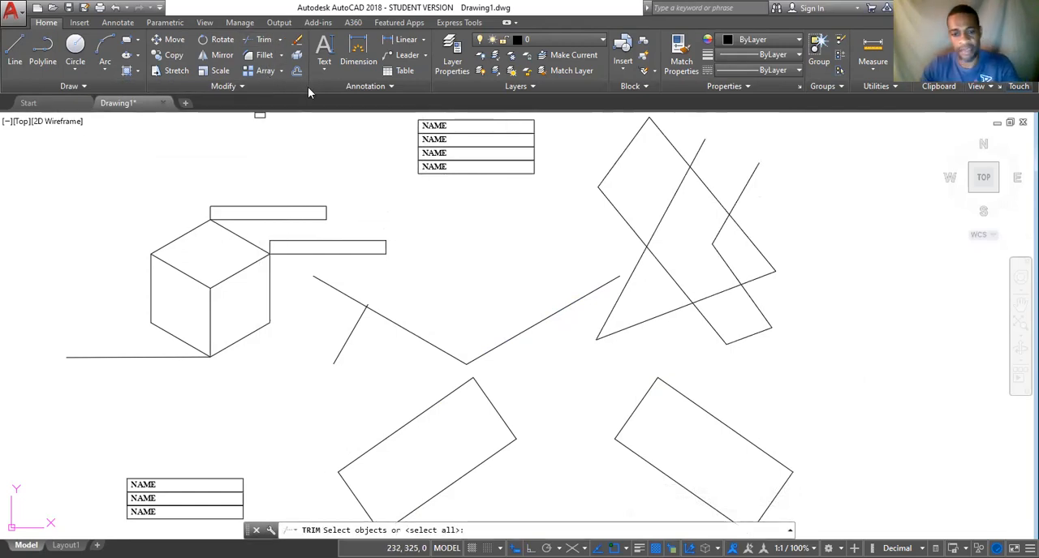
pyautogui.press('Return')
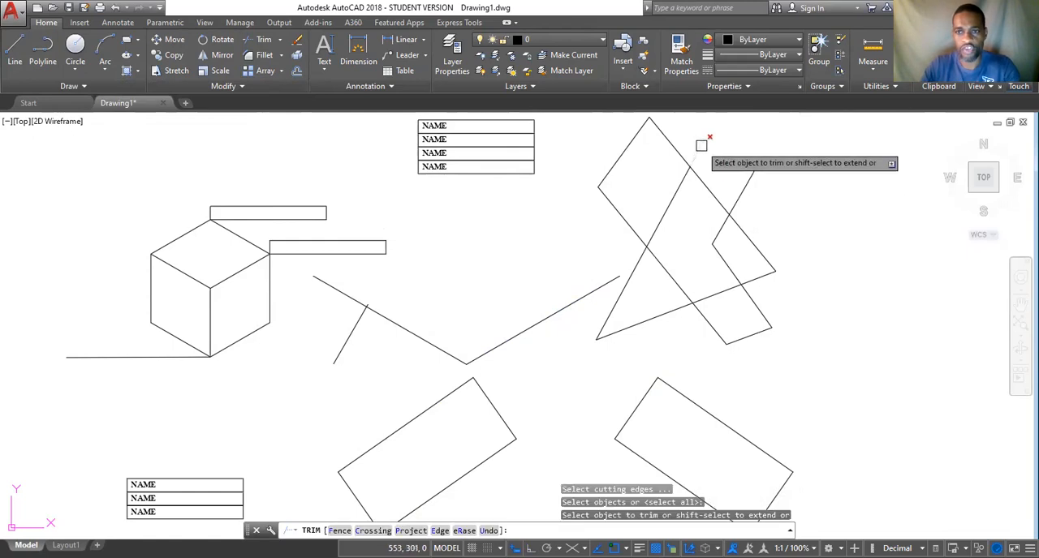
pyautogui.click(752, 181)
pyautogui.click(695, 149)
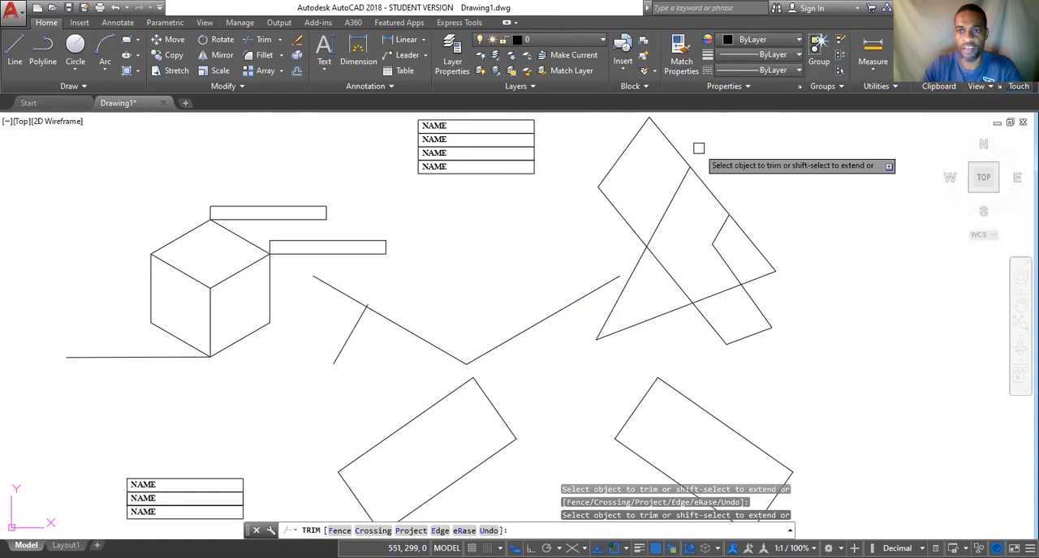
pyautogui.press('Escape')
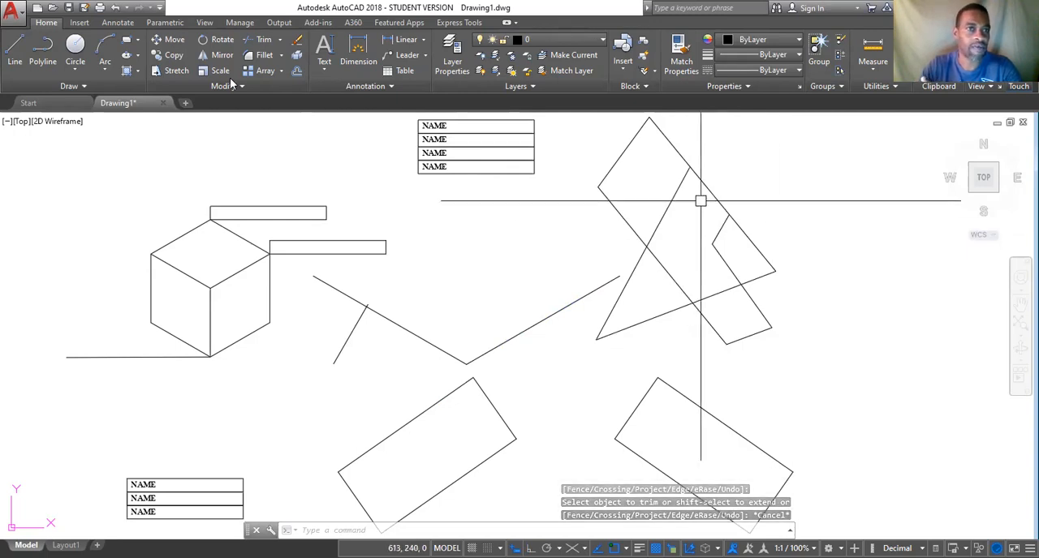
pyautogui.click(115, 7)
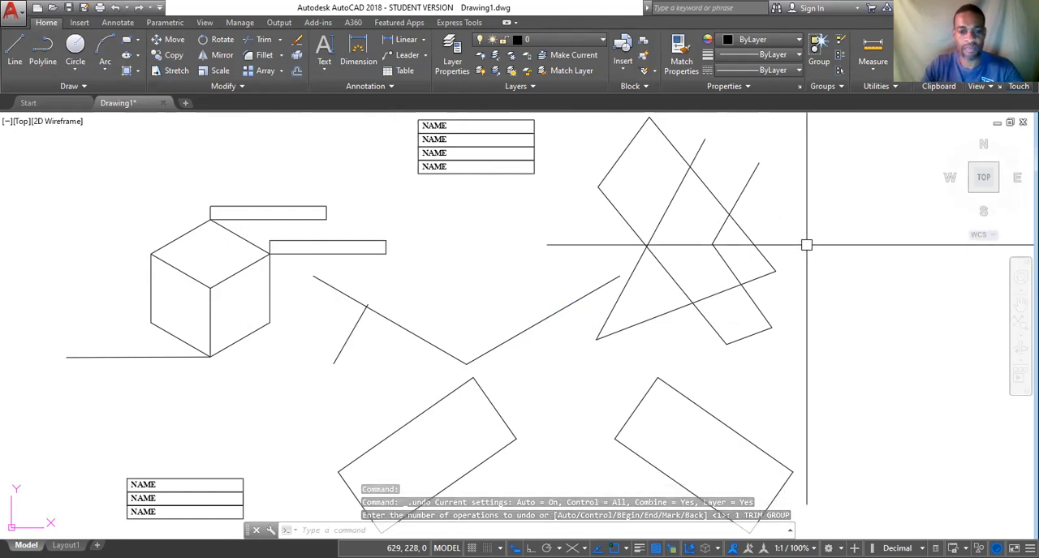
pyautogui.press('Escape')
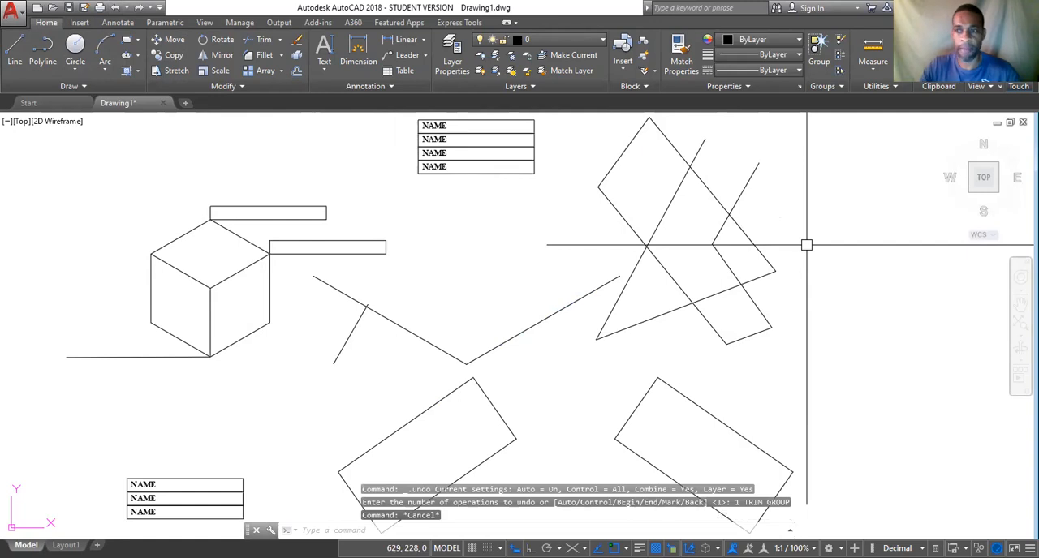
# Trim the two overhanging line ends and the two adjoining upper segments of the long edge in the crossing-line figure using all objects as cutting edges.
pyautogui.write('TR')
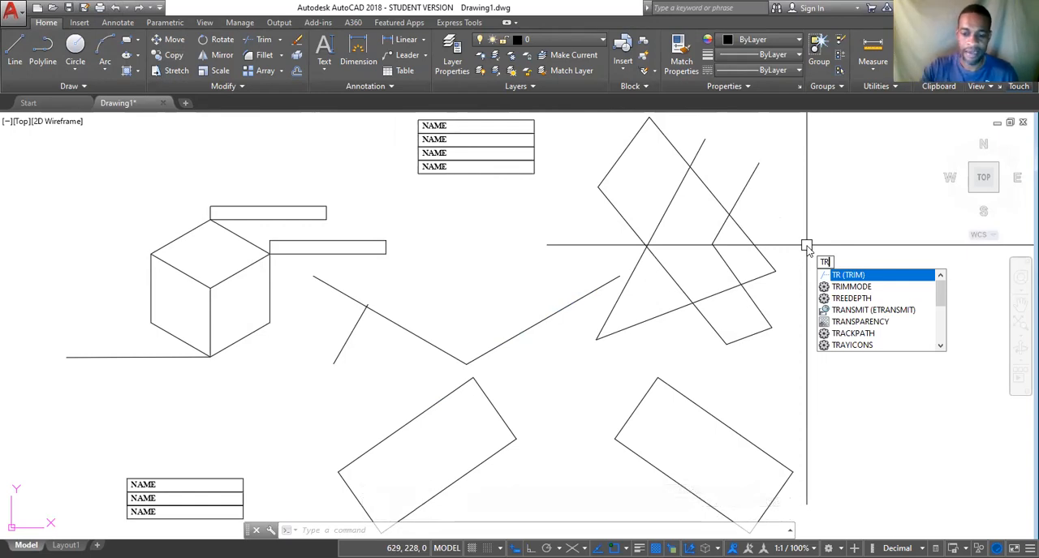
pyautogui.press('Return')
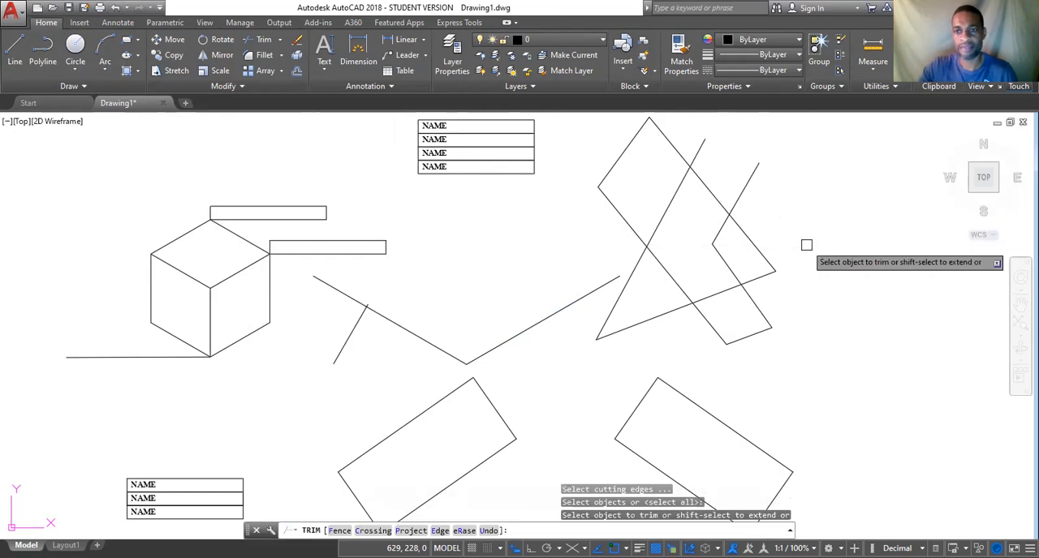
pyautogui.click(750, 177)
pyautogui.click(698, 154)
pyautogui.click(669, 142)
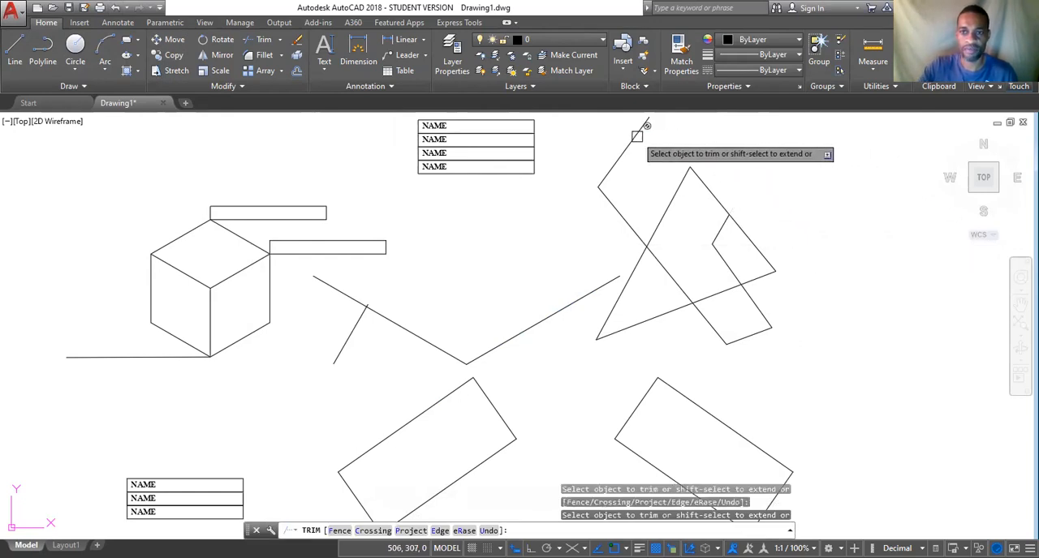
pyautogui.click(716, 199)
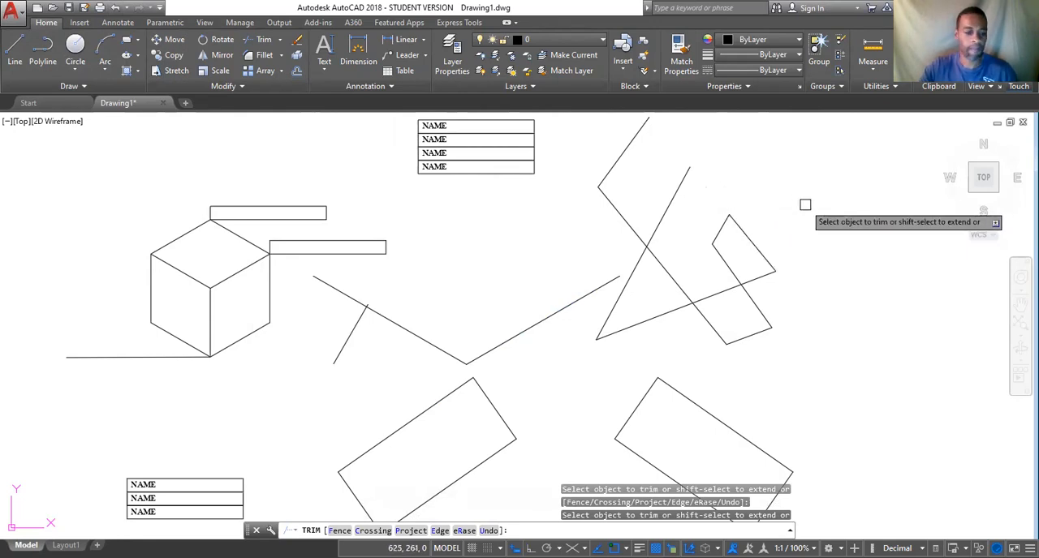
pyautogui.press('Escape')
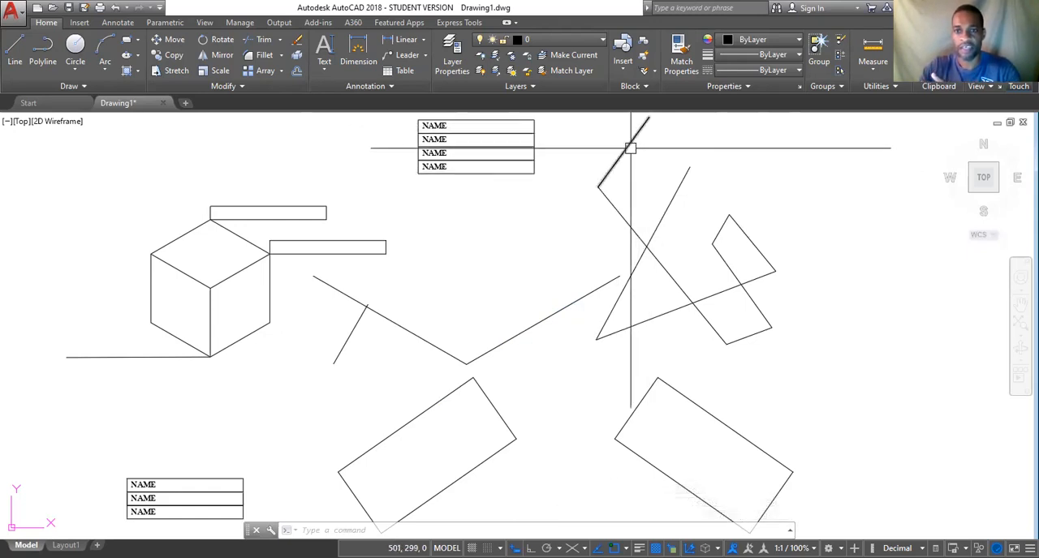
pyautogui.click(632, 150)
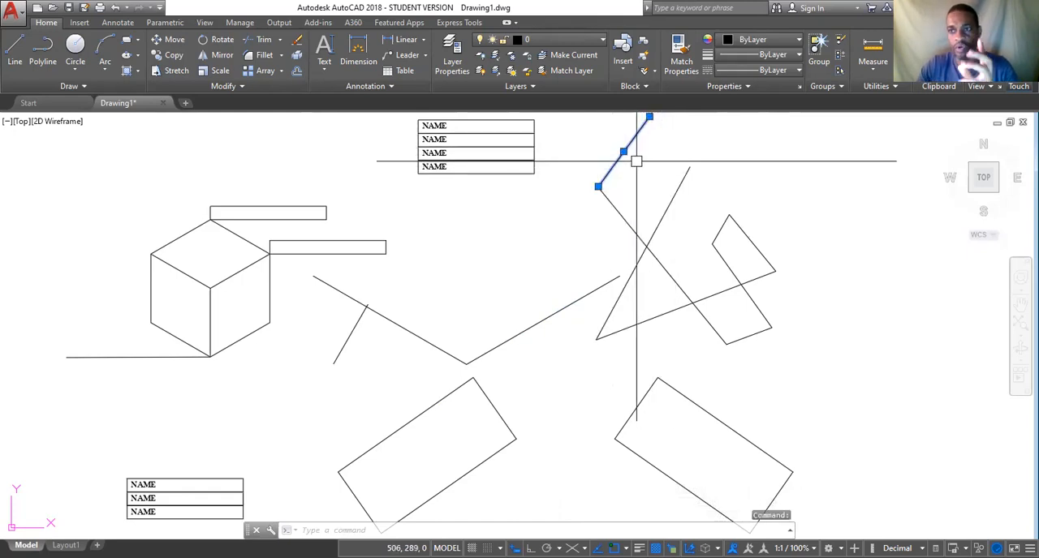
pyautogui.press('Escape')
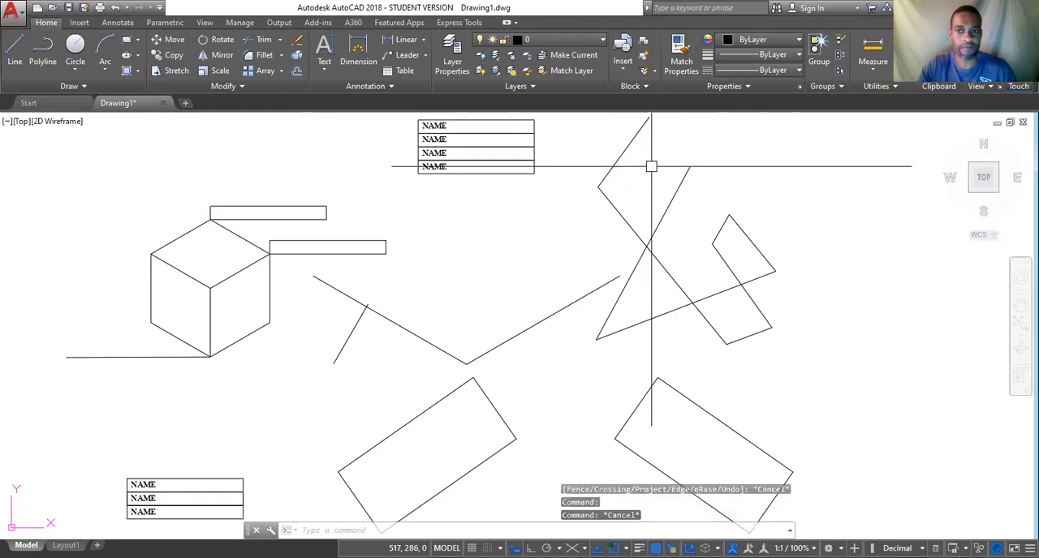
# Trim the overhanging line end and the adjoining upper segment of the long edge in the crossing-line figure, and undo the trim.
pyautogui.click(264, 40)
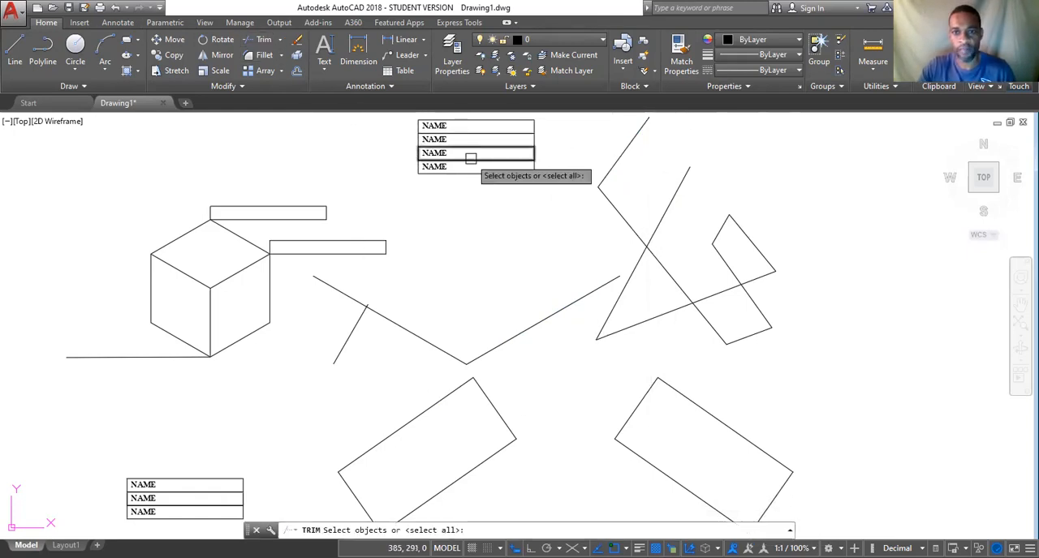
pyautogui.press('Return')
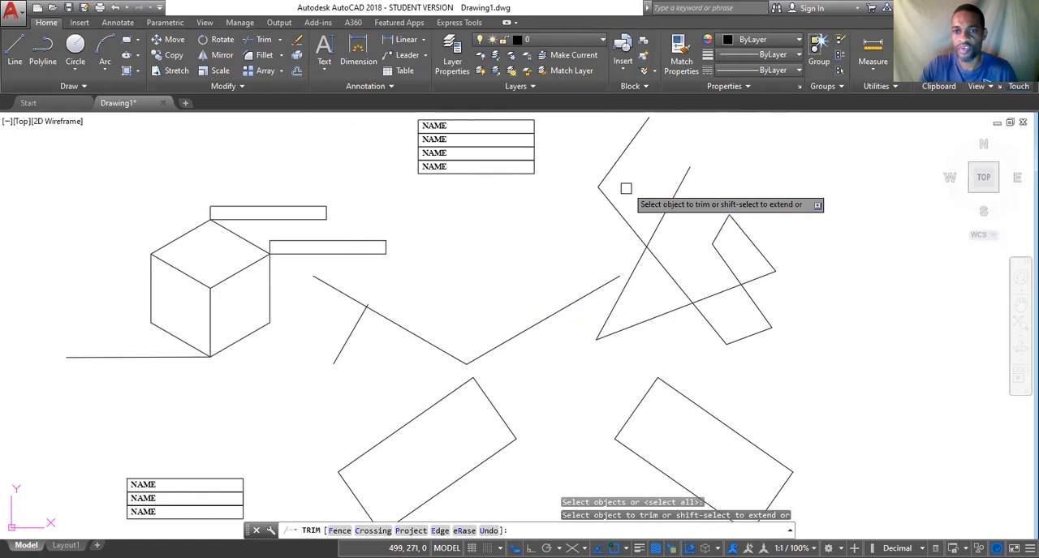
pyautogui.click(678, 188)
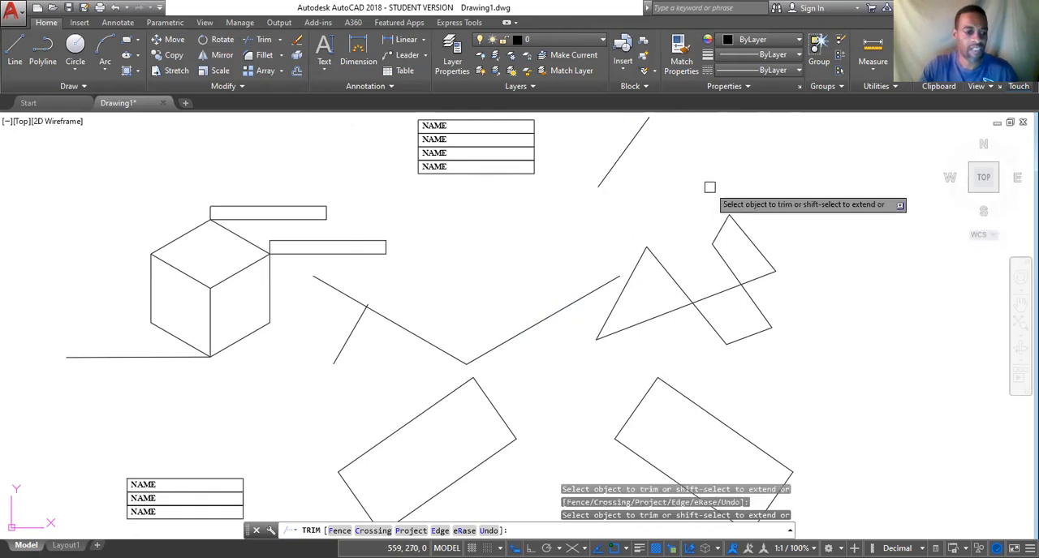
pyautogui.press('Escape')
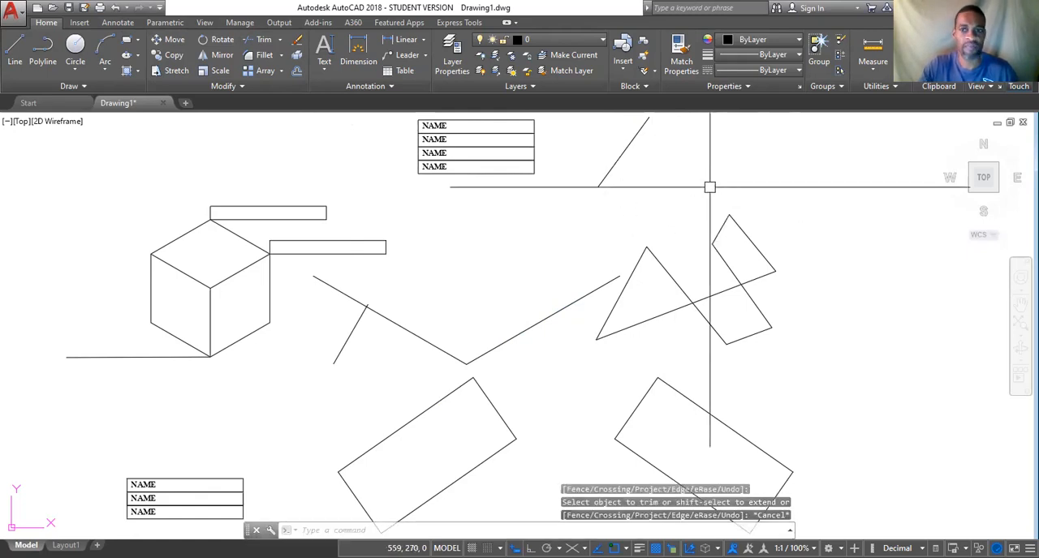
pyautogui.click(116, 9)
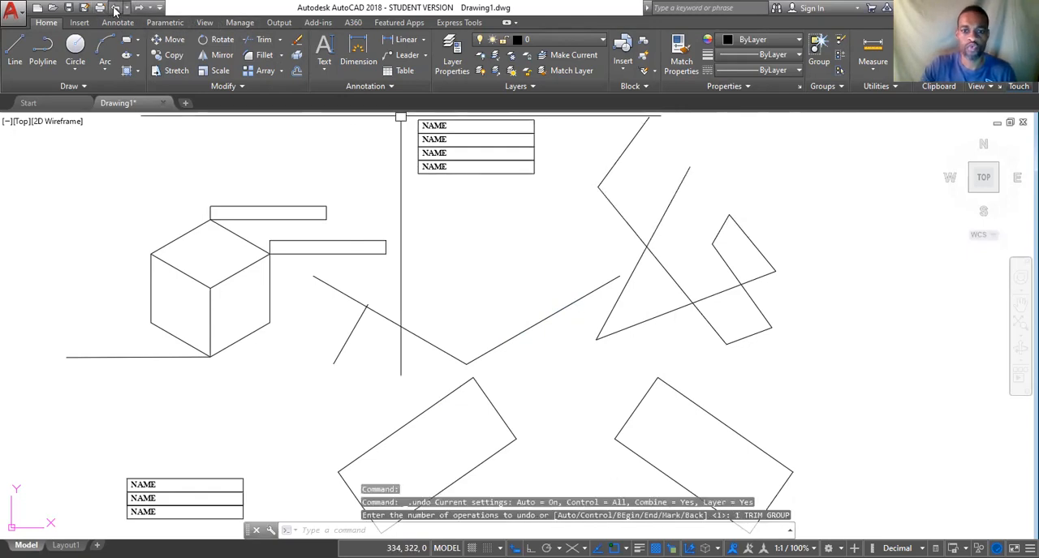
pyautogui.press('Escape')
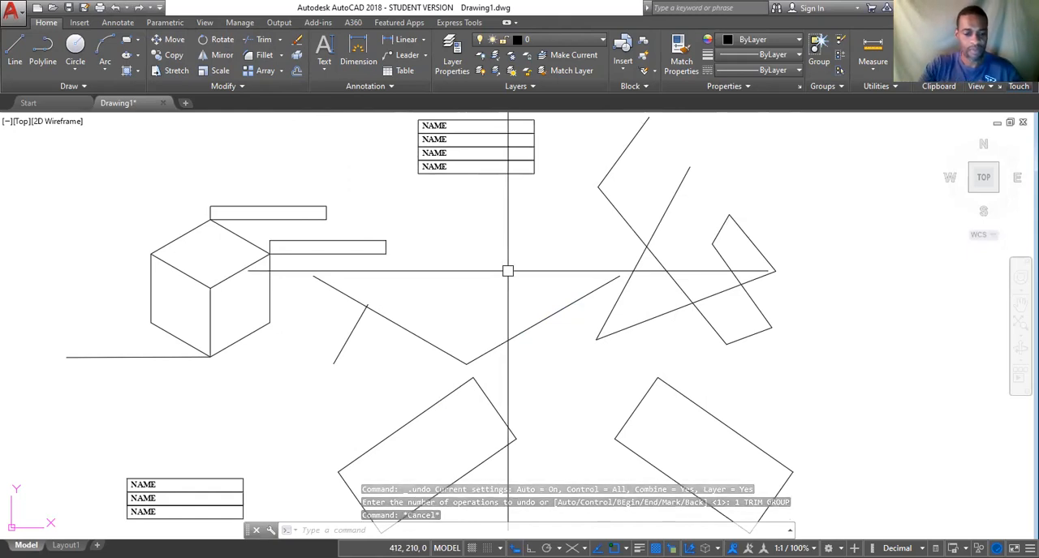
pyautogui.write('TR')
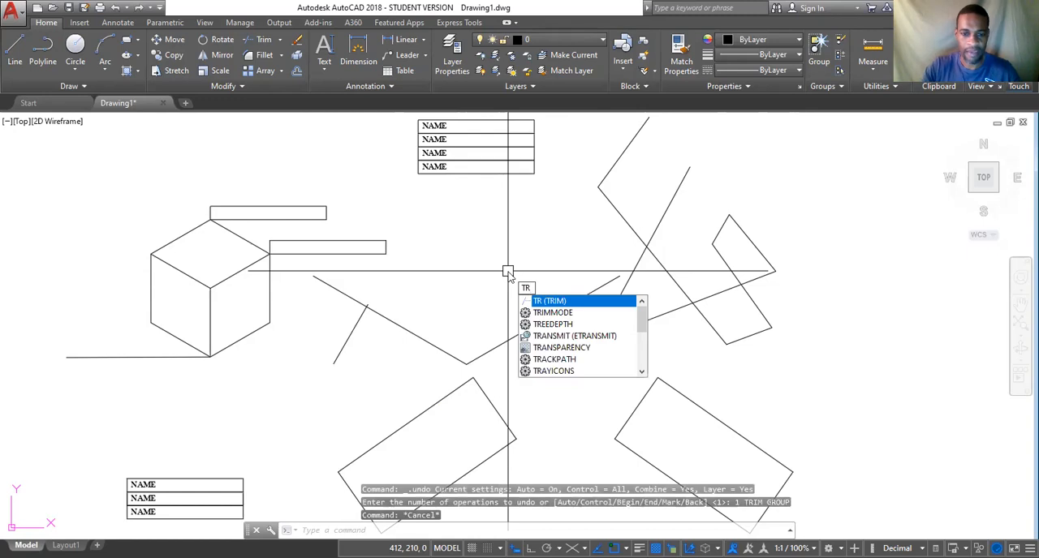
pyautogui.press('Return')
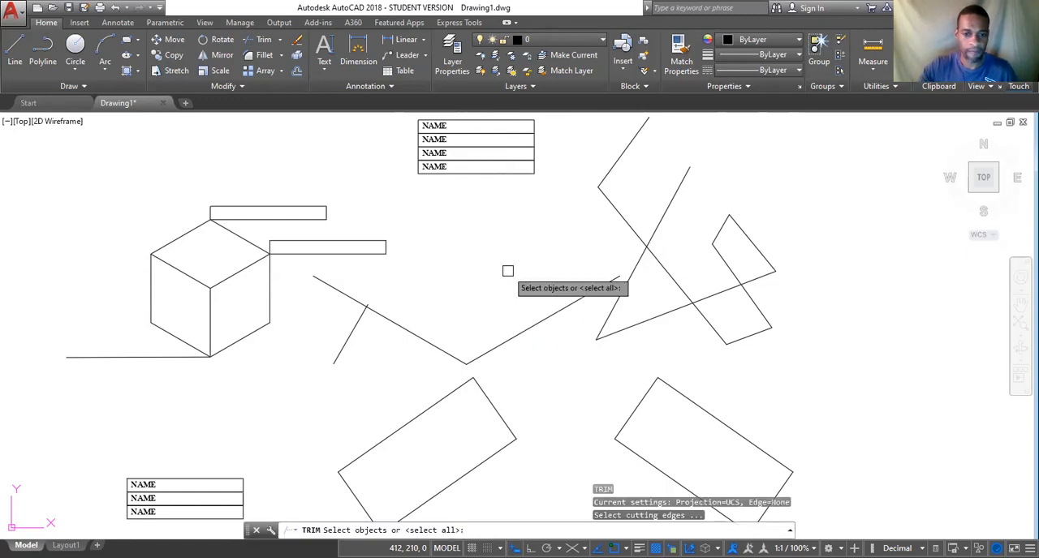
pyautogui.press('Return')
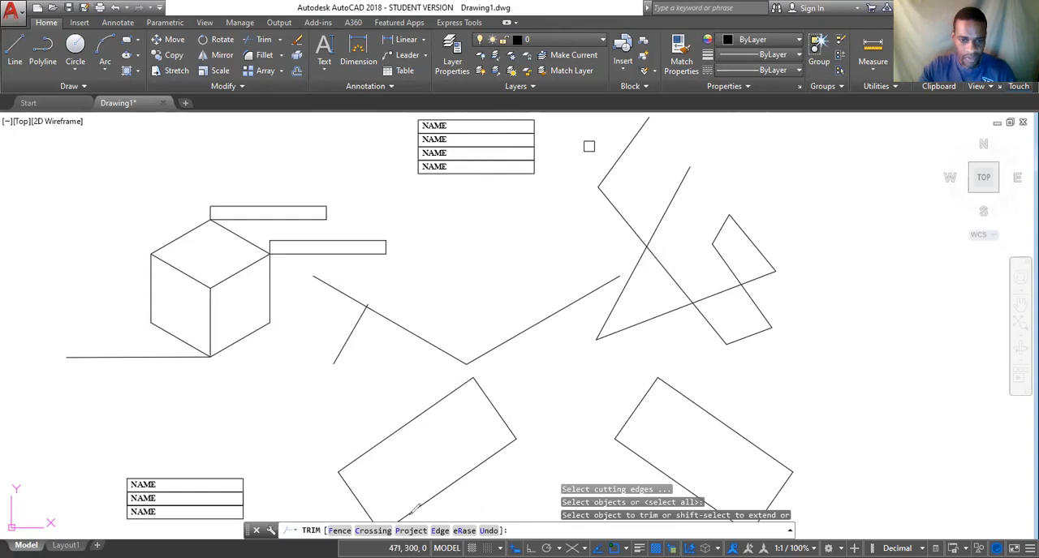
pyautogui.moveTo(503, 508)
pyautogui.mouseDown()
pyautogui.moveTo(333, 510)
pyautogui.moveTo(325, 524)
pyautogui.moveTo(329, 539)
pyautogui.moveTo(502, 536)
pyautogui.moveTo(514, 520)
pyautogui.moveTo(501, 495)
pyautogui.mouseUp()
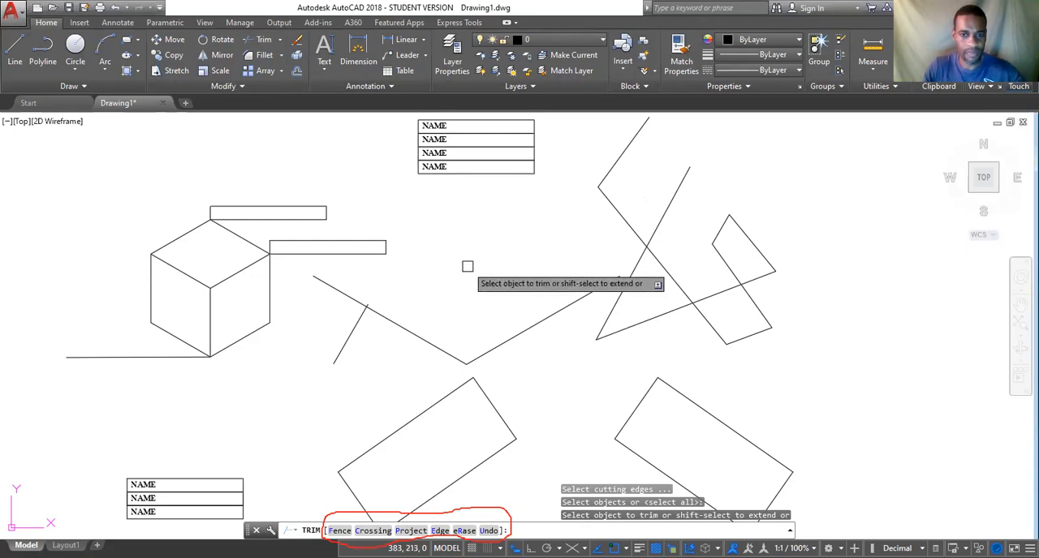
pyautogui.press('Return')
pyautogui.press('Return')
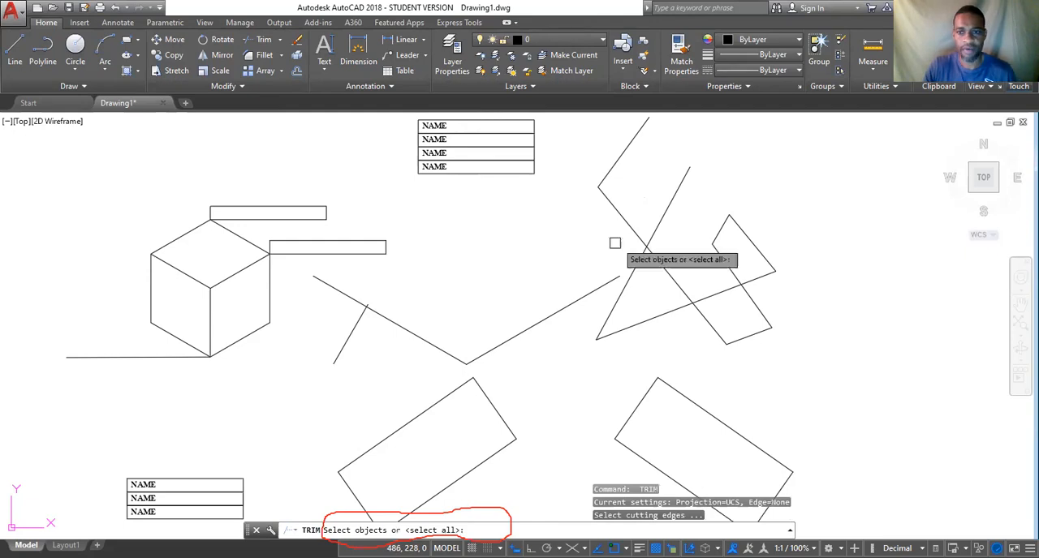
pyautogui.press('Escape')
pyautogui.press('Escape')
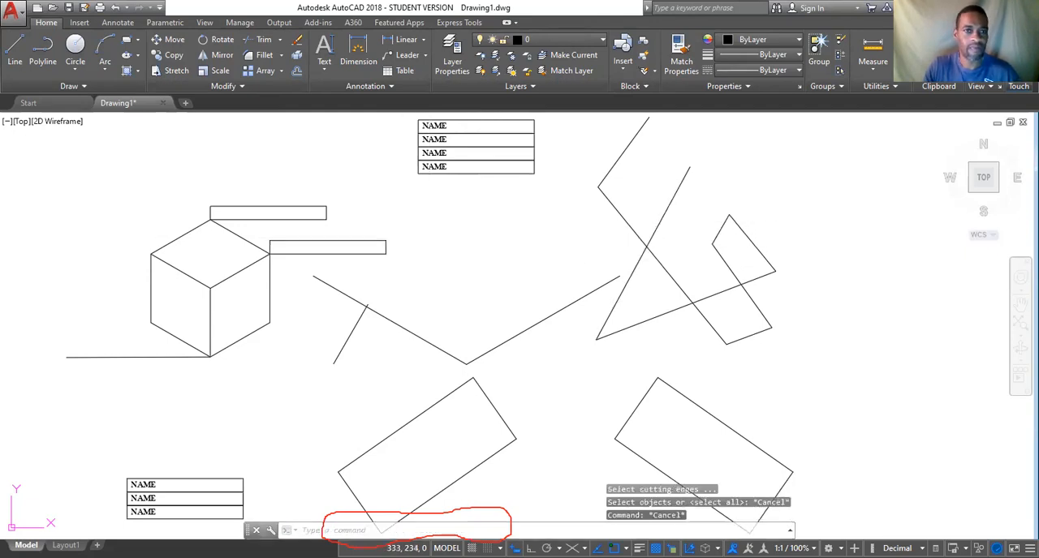
# Trim the upper line end that sticks out past the long descending edge of the crossing-line figure, using all objects as cutting edges.
pyautogui.click(267, 40)
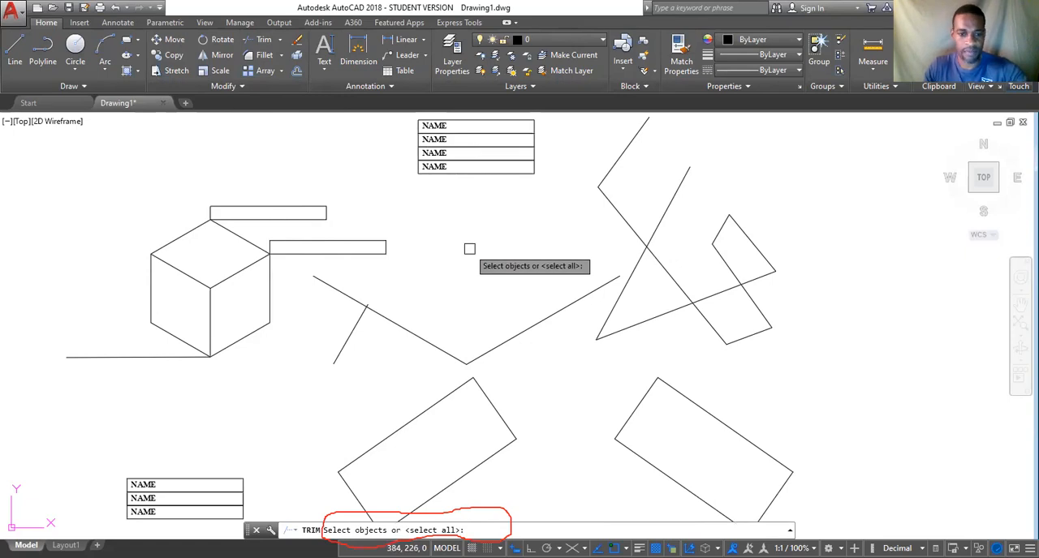
pyautogui.press('Return')
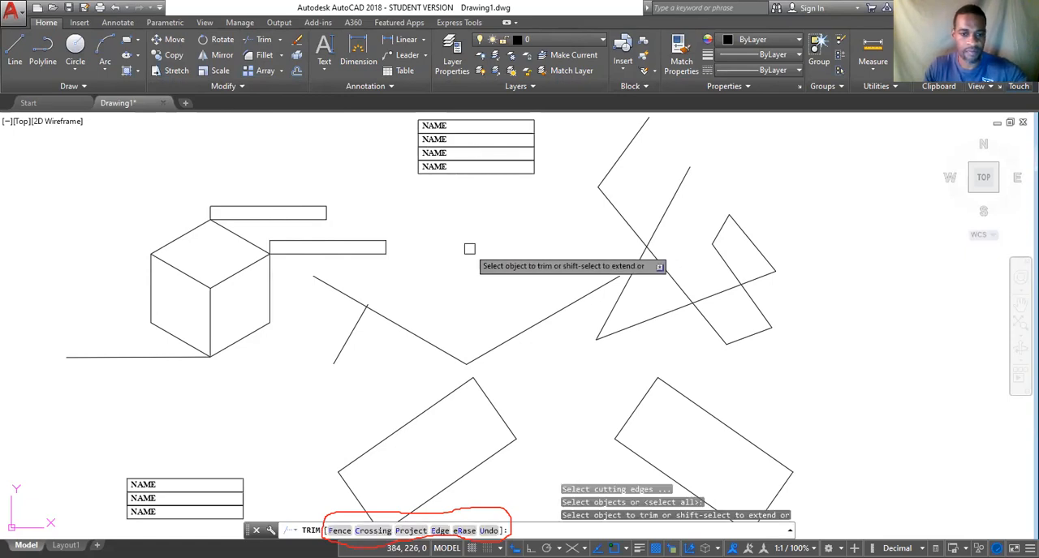
pyautogui.click(675, 190)
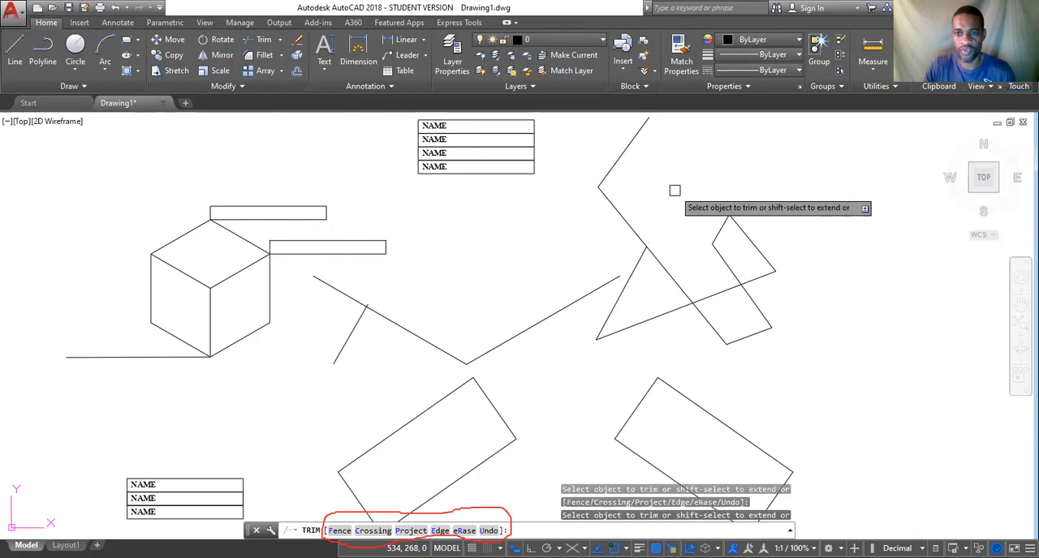
pyautogui.press('Escape')
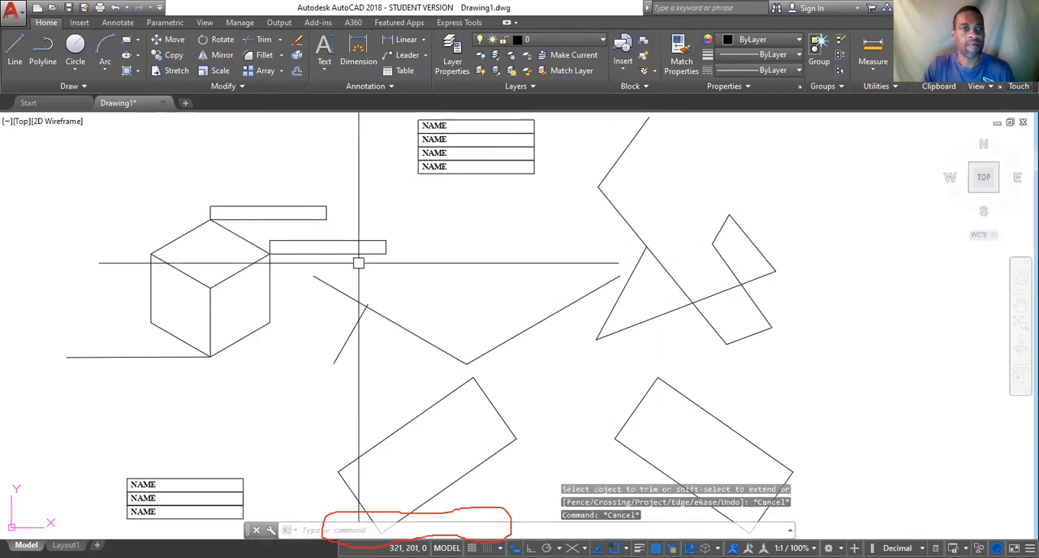
# Draw a freehand chain of four connected line segments across the crossing-line figure, starting in the empty area below the four NAME boxes.
pyautogui.click(14, 50)
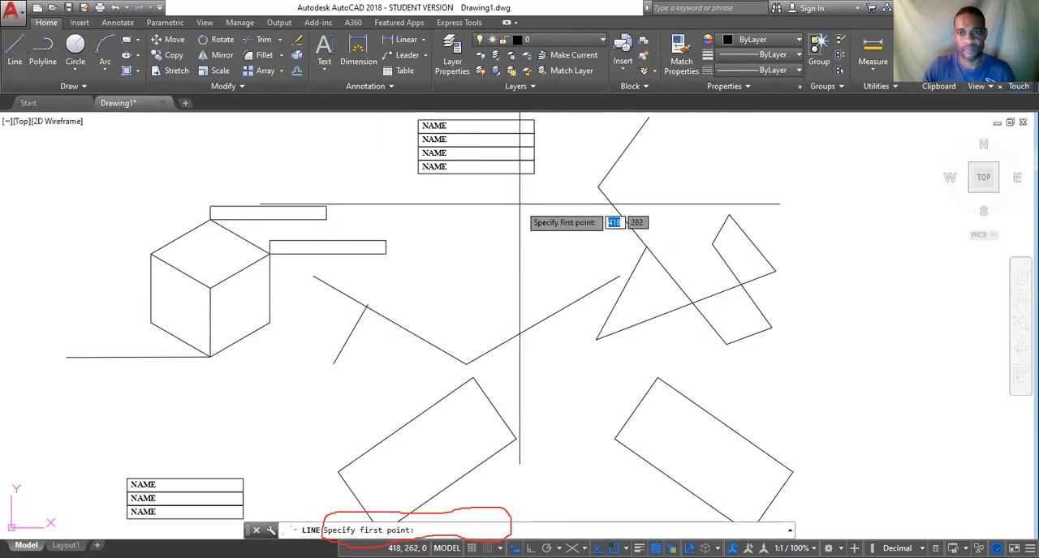
pyautogui.click(529, 238)
pyautogui.click(676, 154)
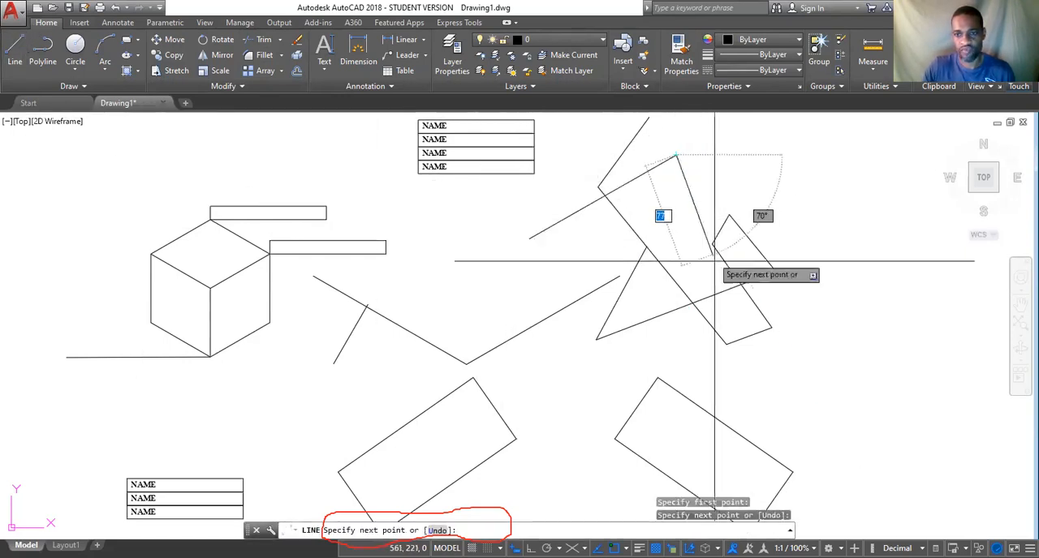
pyautogui.click(665, 356)
pyautogui.click(784, 328)
pyautogui.click(693, 255)
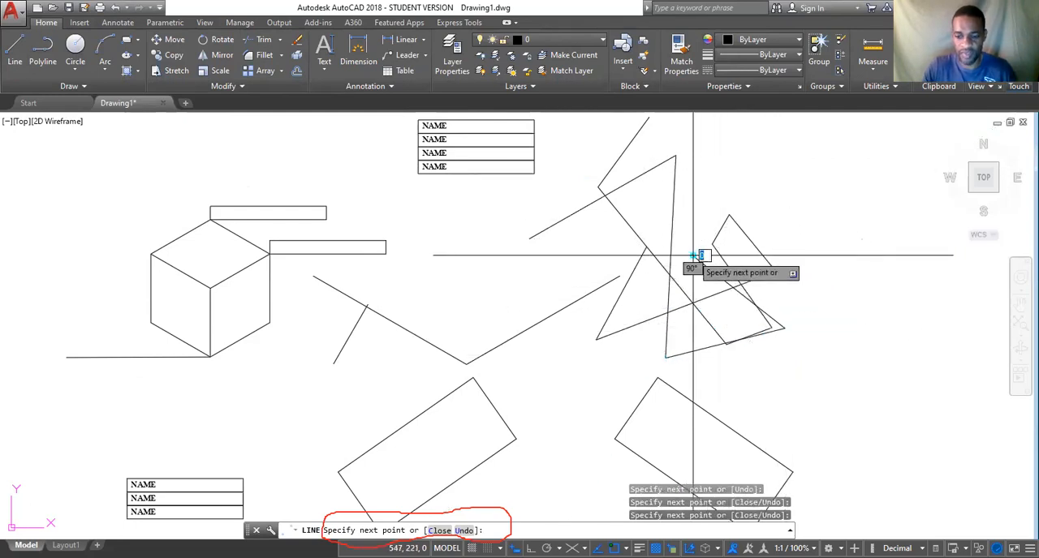
pyautogui.press('Return')
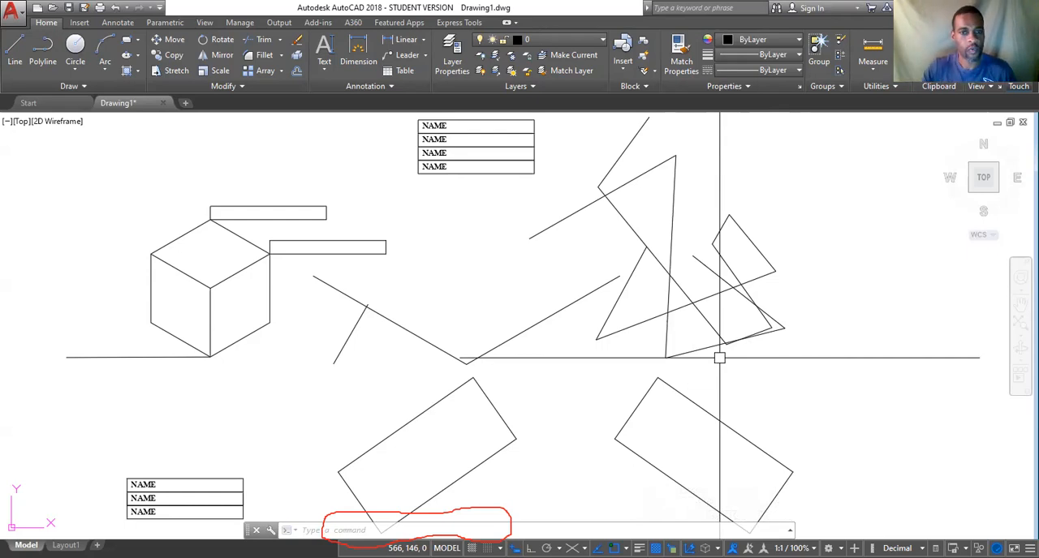
# Trim the four lines below the long rising diagonal of the crossing-line figure, using only that diagonal as cutting edge, and undo the trim.
pyautogui.write('TR')
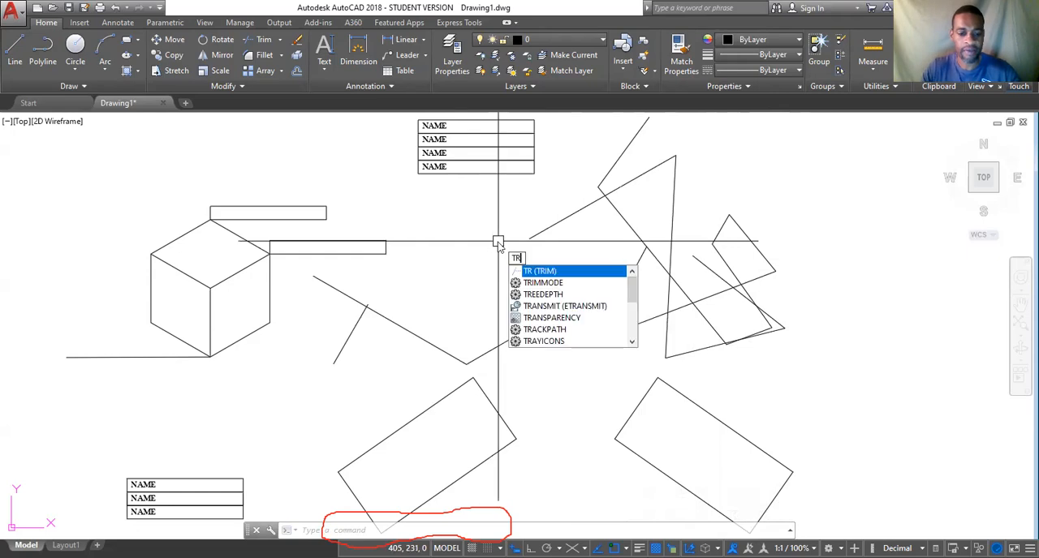
pyautogui.press('Return')
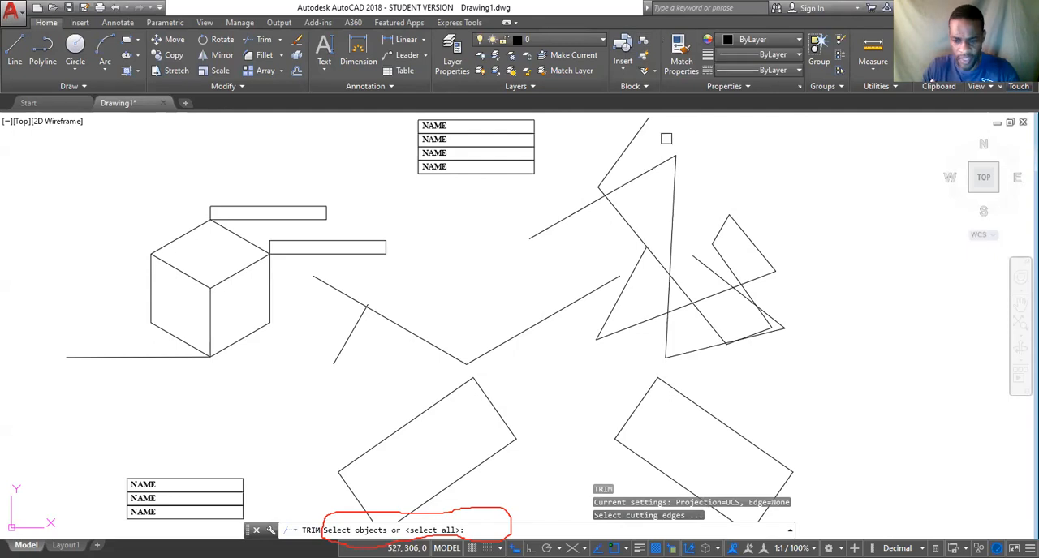
pyautogui.moveTo(586, 531)
pyautogui.mouseDown()
pyautogui.moveTo(722, 520)
pyautogui.moveTo(716, 500)
pyautogui.moveTo(578, 501)
pyautogui.moveTo(581, 517)
pyautogui.mouseUp()
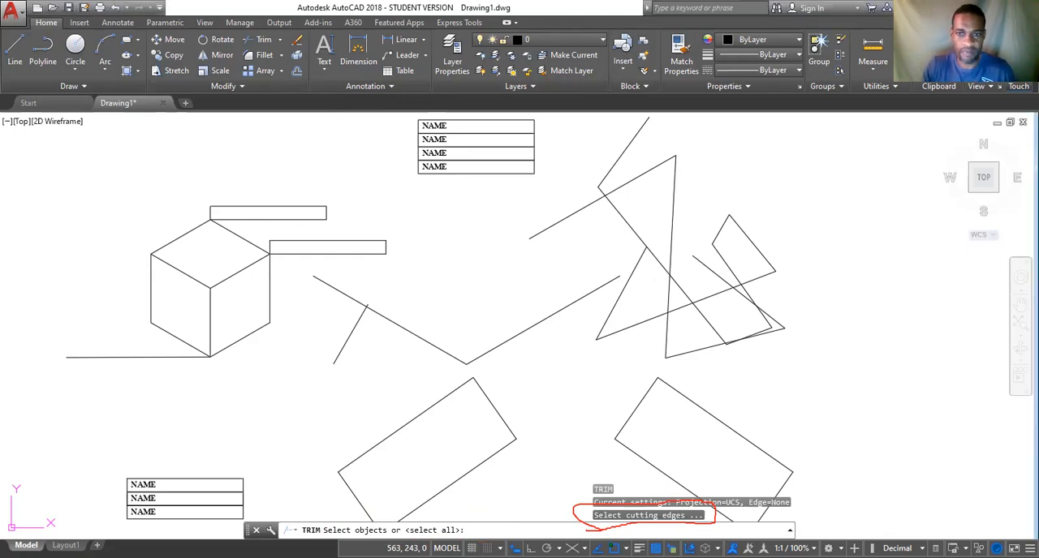
pyautogui.click(575, 257)
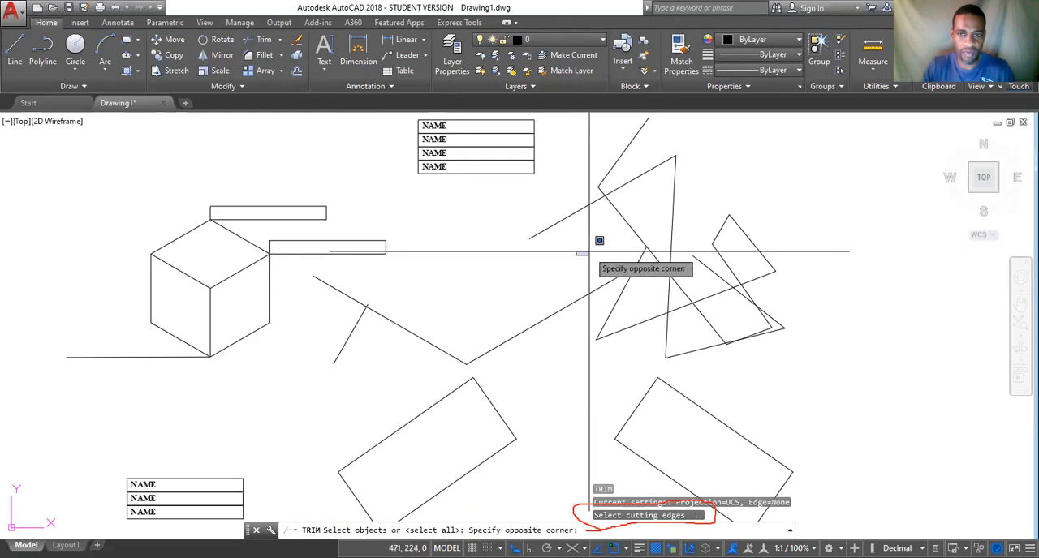
pyautogui.click(590, 253)
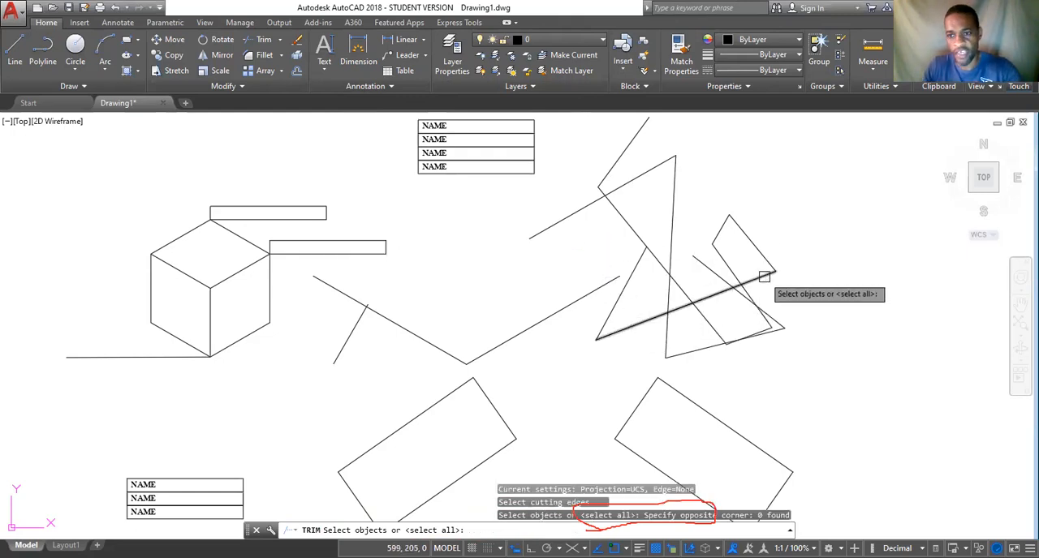
pyautogui.click(636, 324)
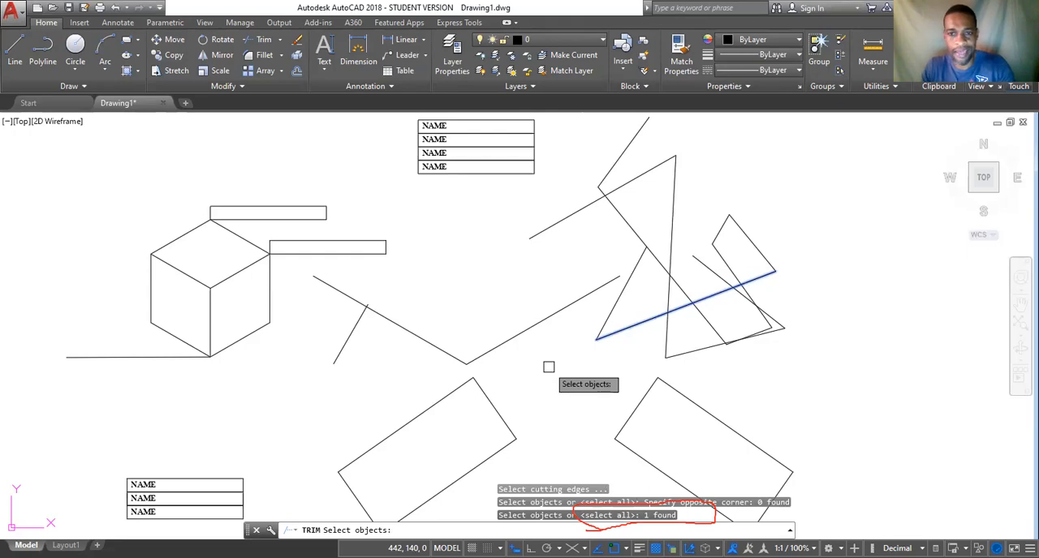
pyautogui.press('Return')
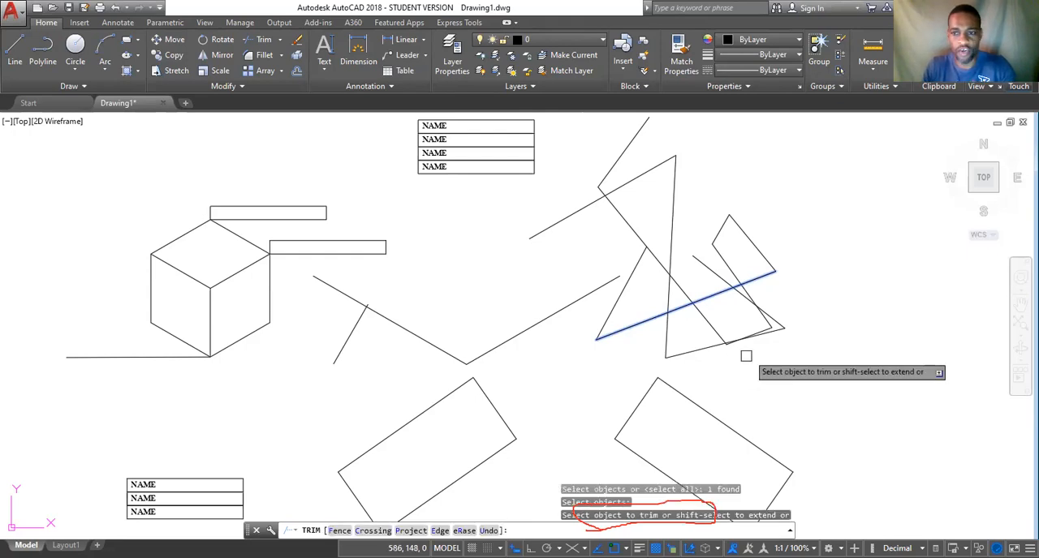
pyautogui.click(797, 301)
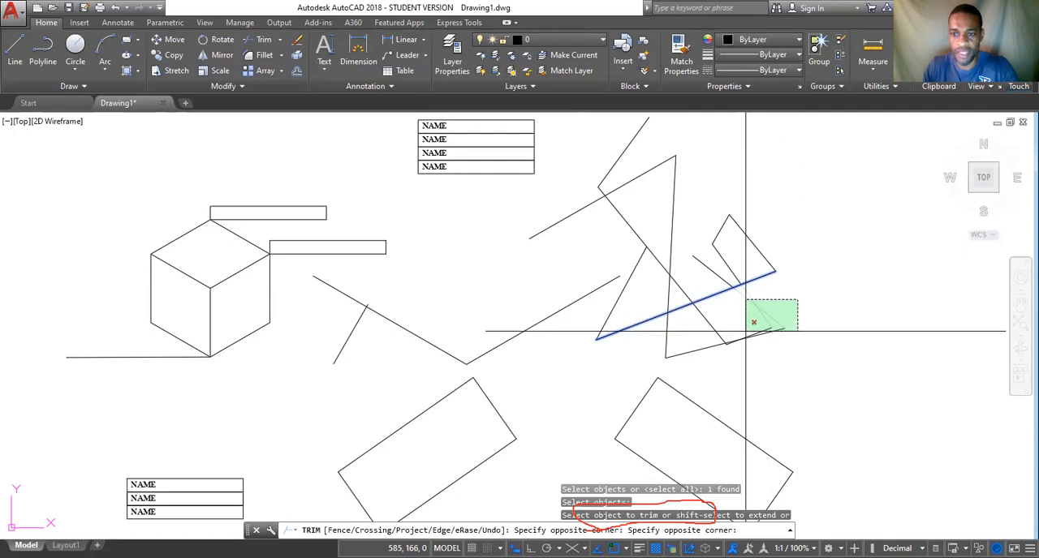
pyautogui.click(710, 349)
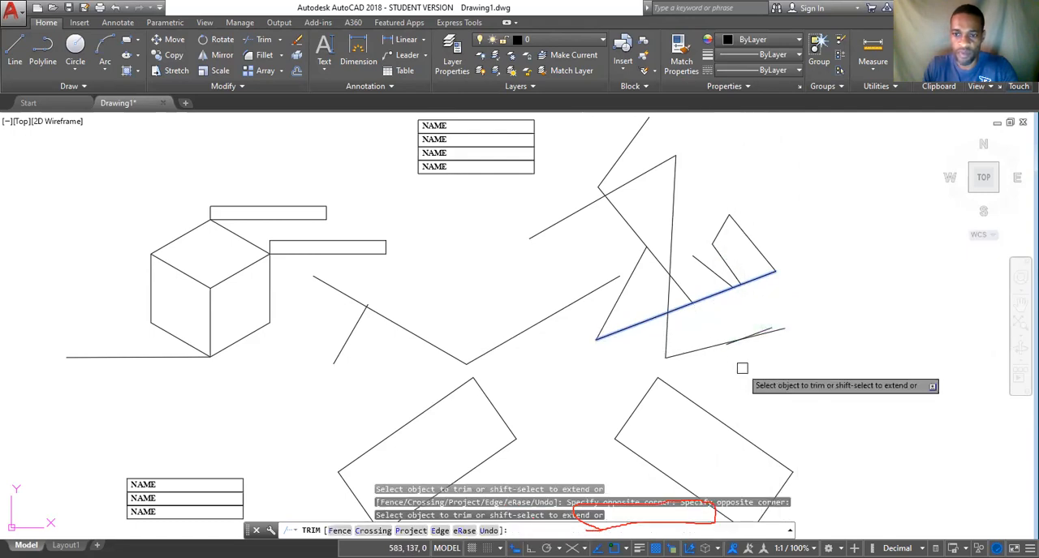
pyautogui.click(693, 339)
pyautogui.click(643, 354)
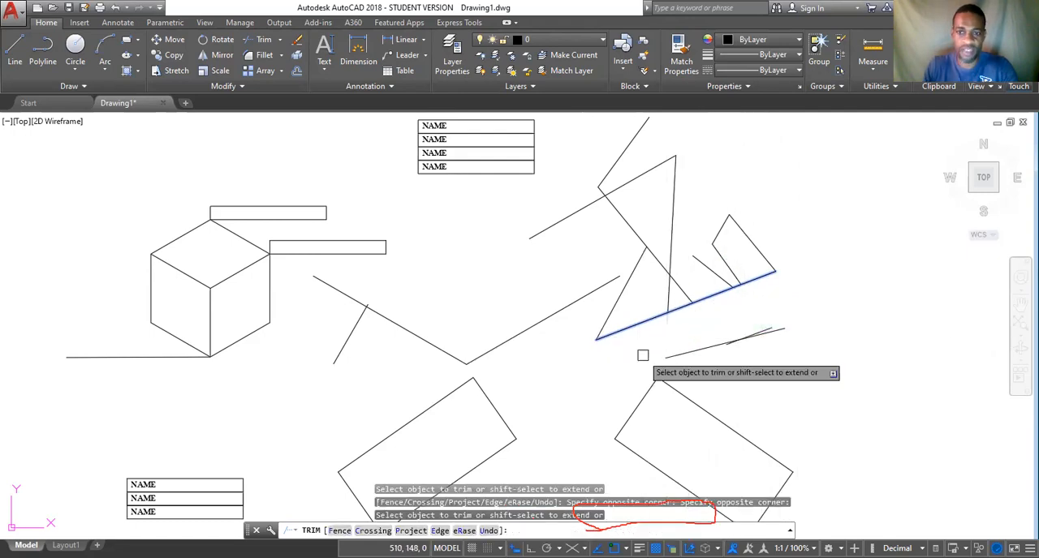
pyautogui.press('Escape')
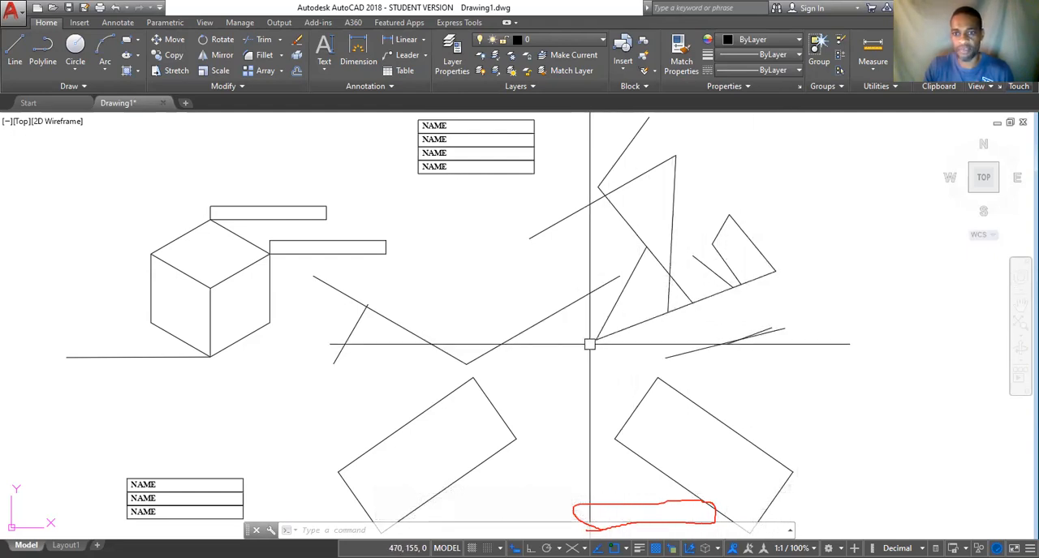
pyautogui.click(116, 7)
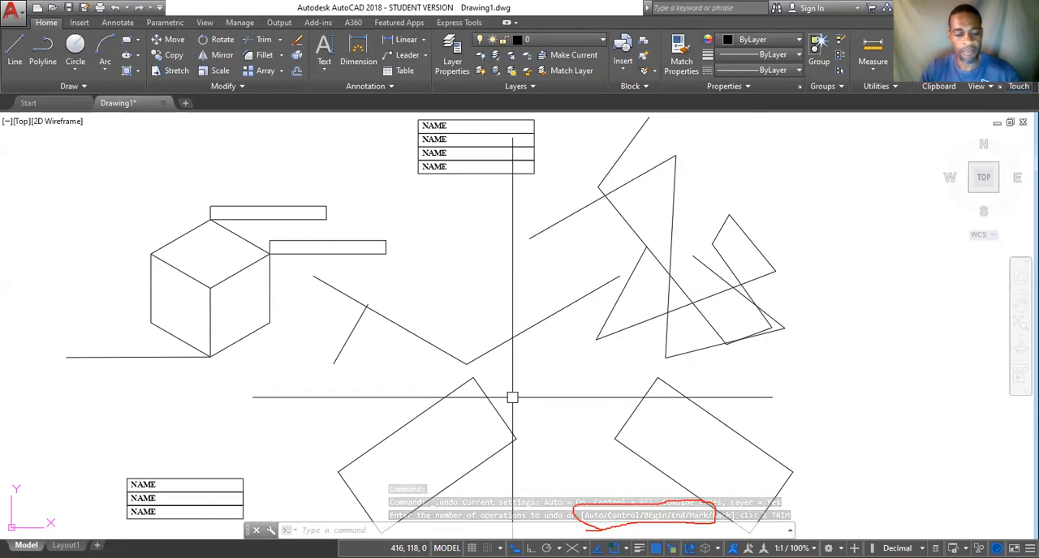
# Trim the lower and central segments of the crossing-line figure with a freehand zigzag Fence, using all objects as cutting edges.
pyautogui.write('tr')
pyautogui.press('Return')
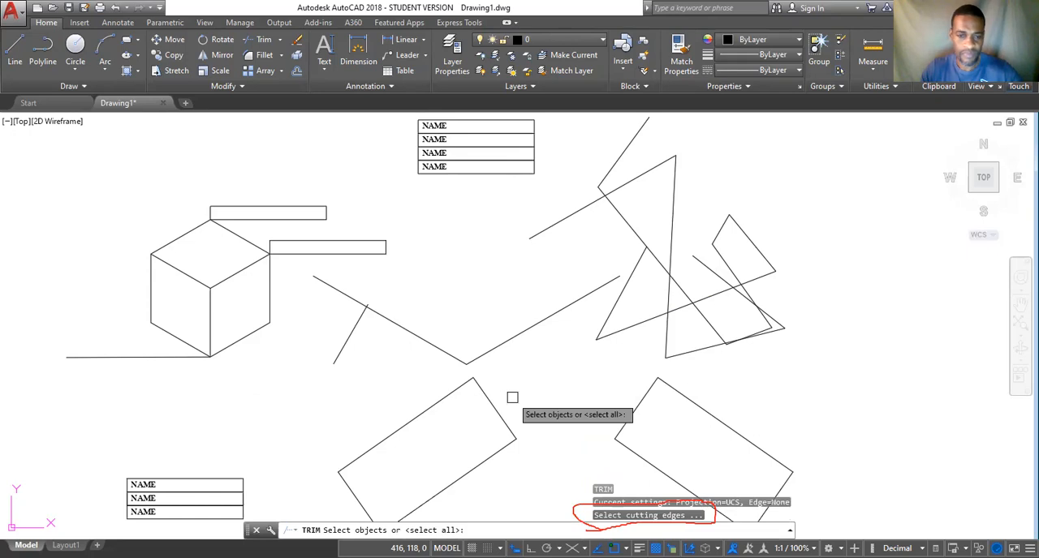
pyautogui.press('Return')
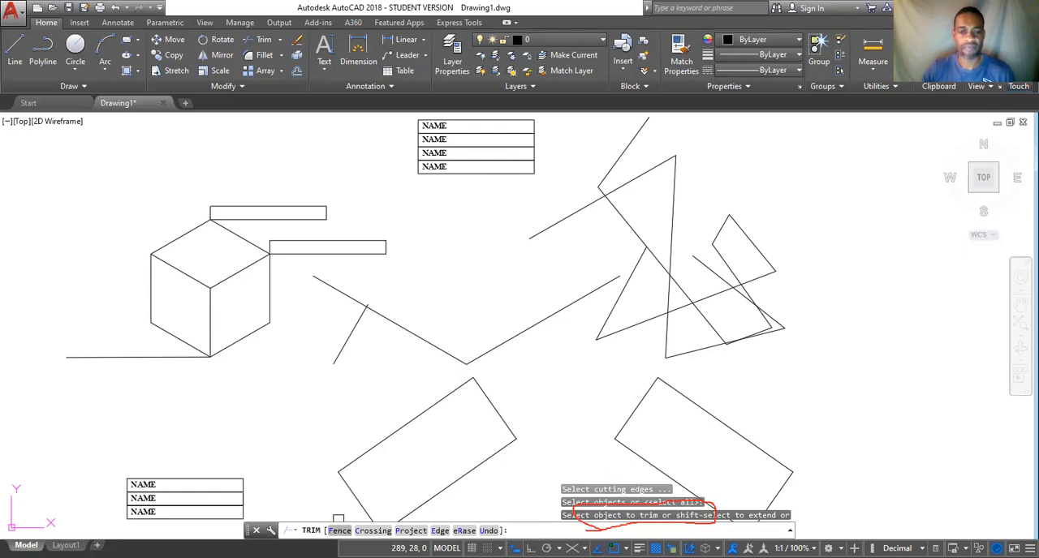
pyautogui.click(339, 531)
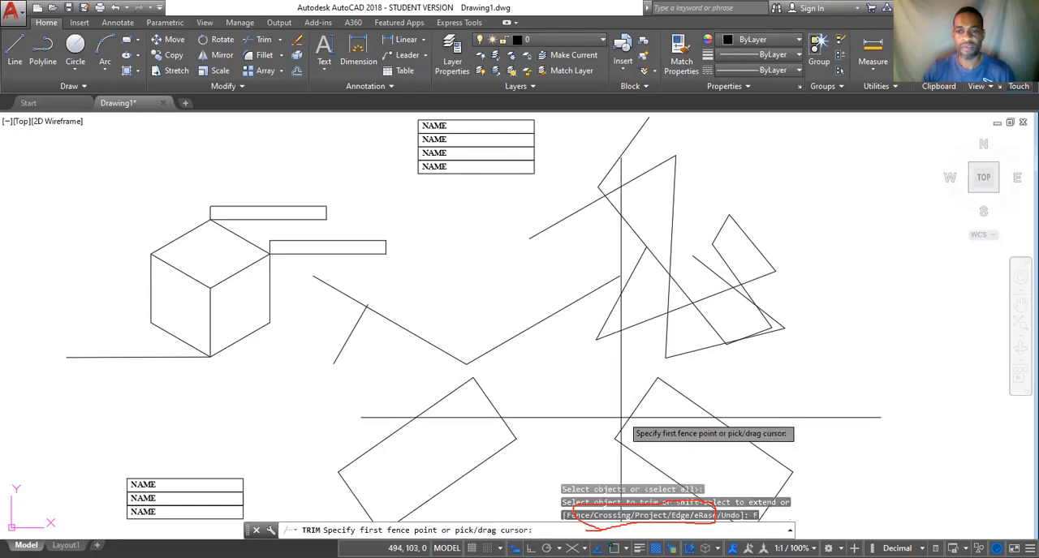
pyautogui.click(777, 286)
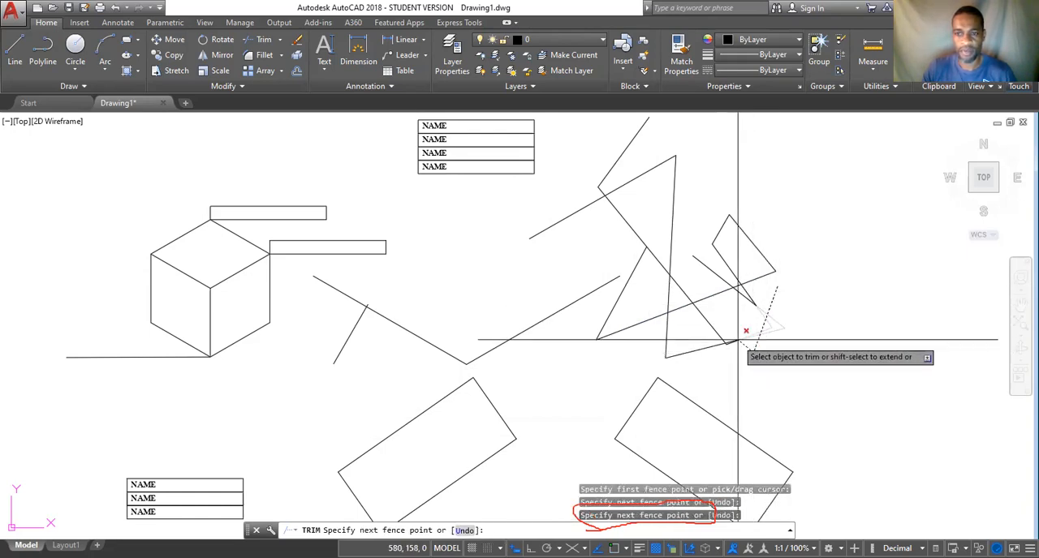
pyautogui.click(732, 318)
pyautogui.click(680, 347)
pyautogui.click(679, 332)
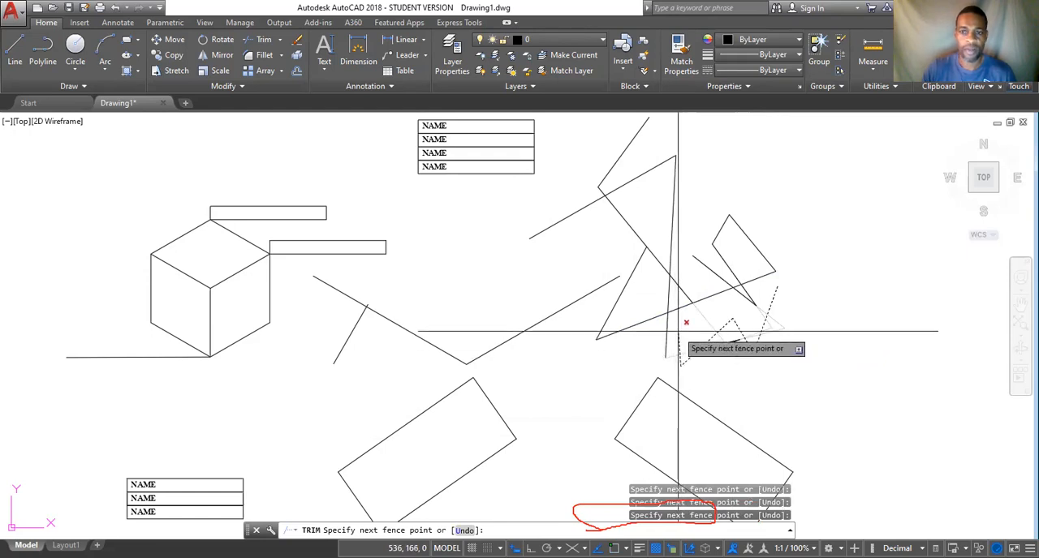
pyautogui.click(636, 348)
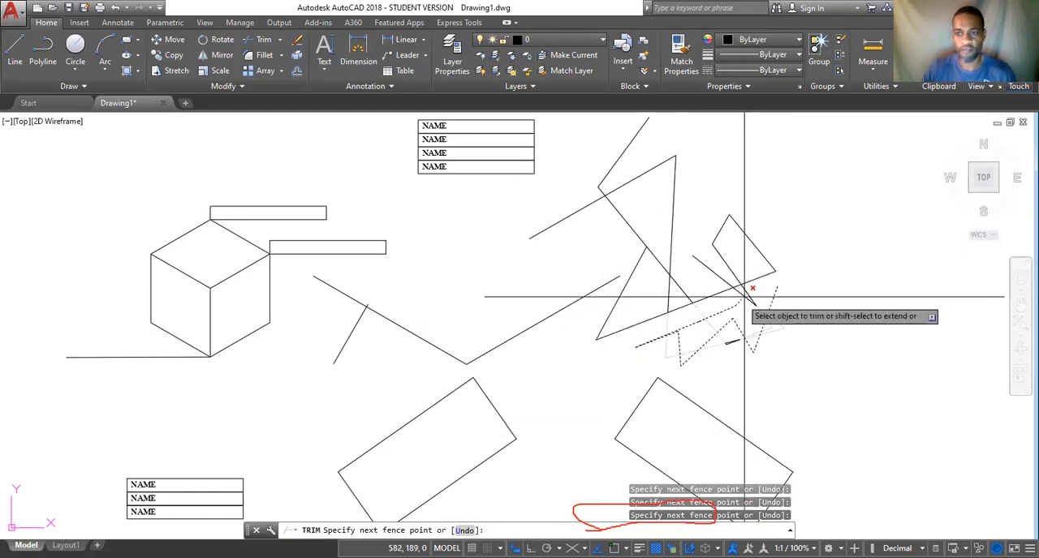
pyautogui.click(767, 284)
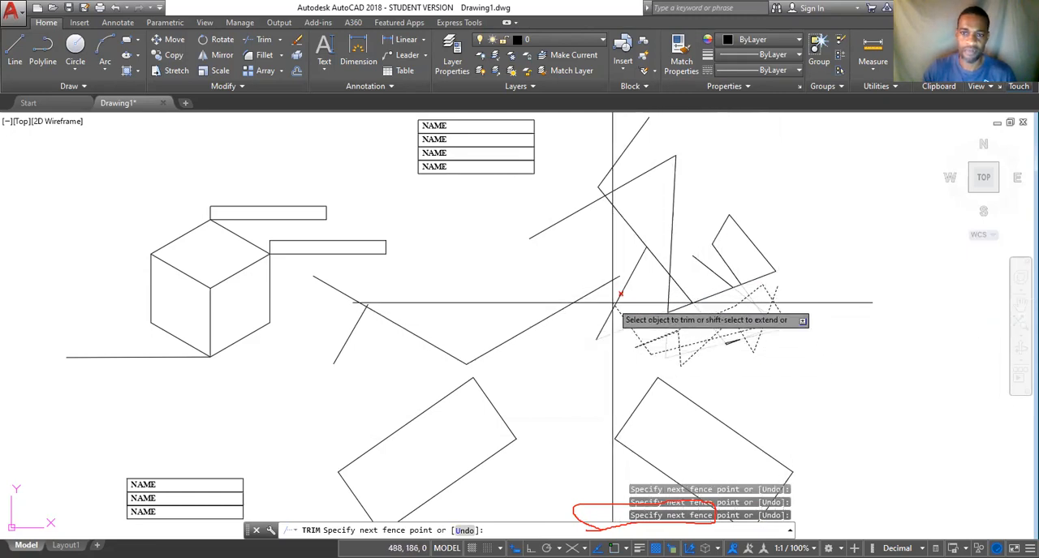
pyautogui.click(652, 289)
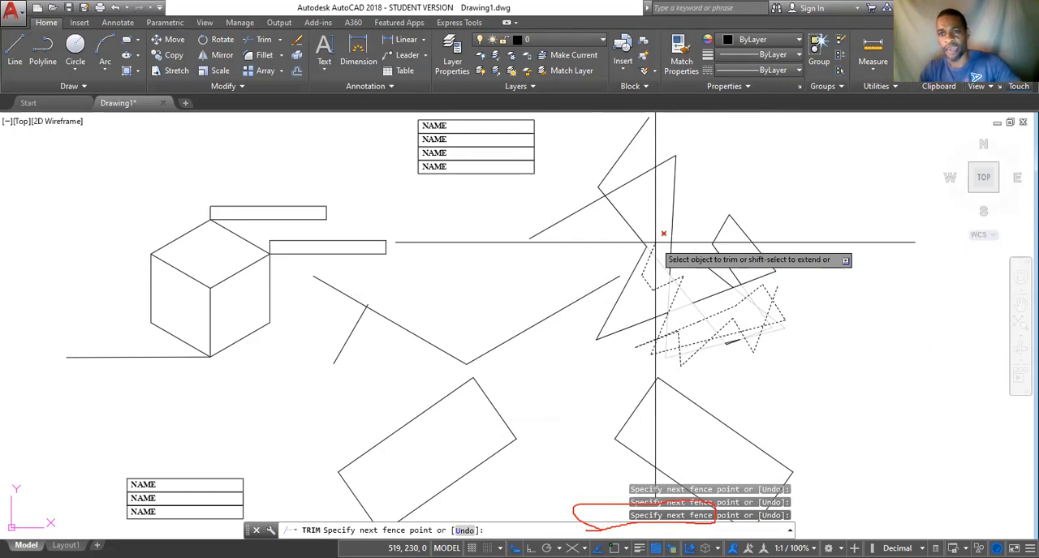
pyautogui.press('Return')
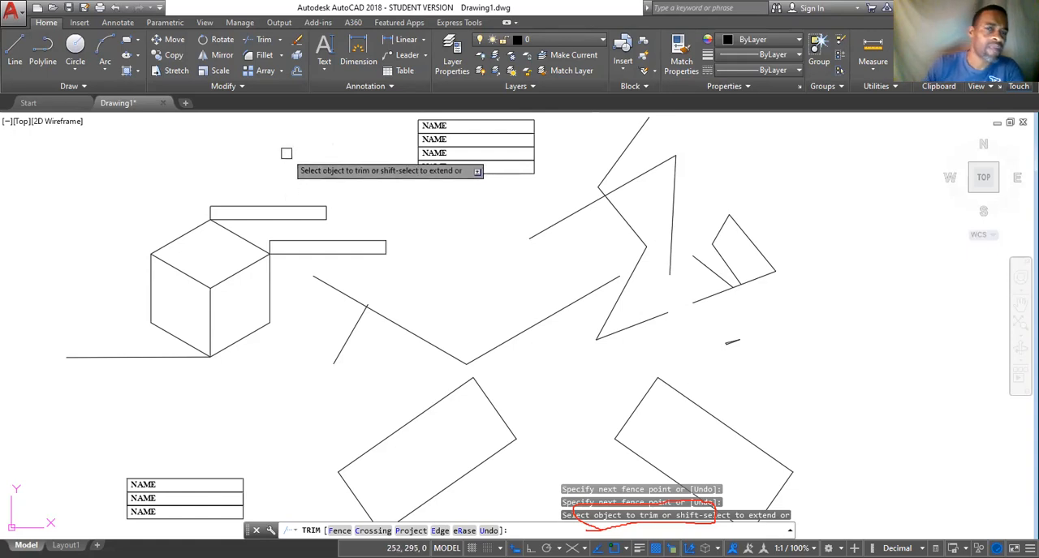
pyautogui.press('Escape')
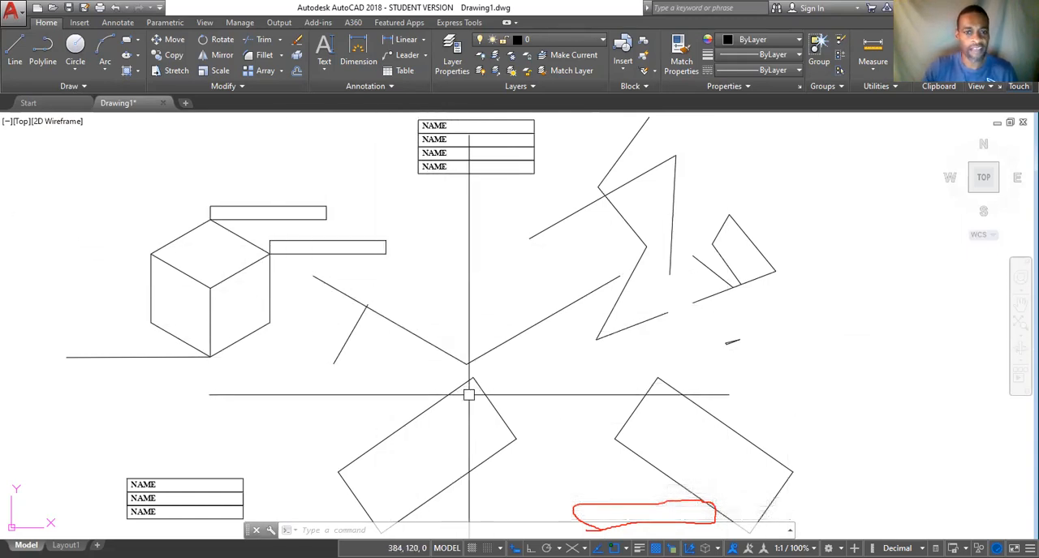
pyautogui.scroll(-2, 435, 443)
pyautogui.moveTo(434, 428)
pyautogui.mouseDown(button='middle')
pyautogui.moveTo(413, 397)
pyautogui.moveTo(375, 260)
pyautogui.mouseUp(button='middle')
pyautogui.scroll(2, 413, 246)
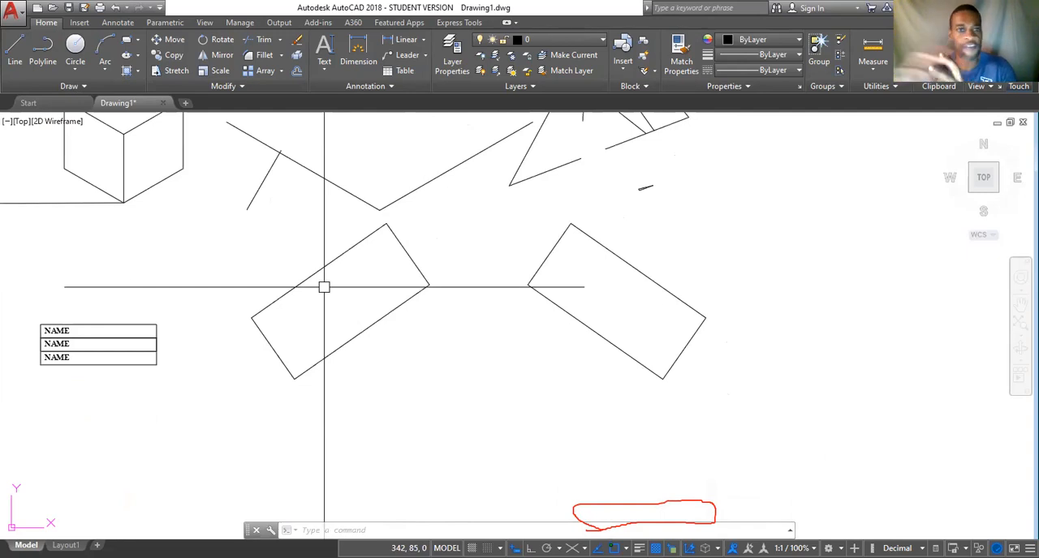
pyautogui.click(267, 56)
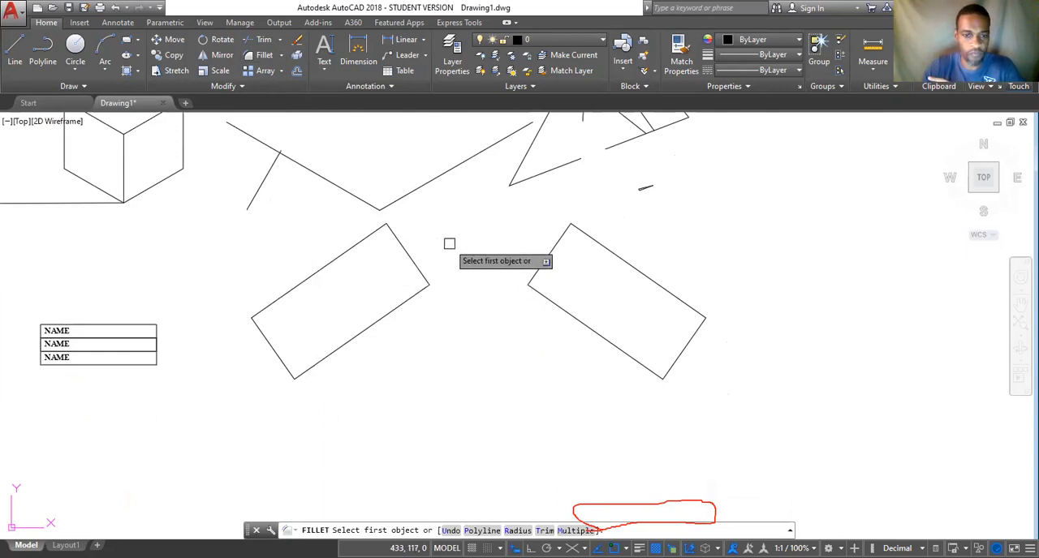
pyautogui.press('Escape')
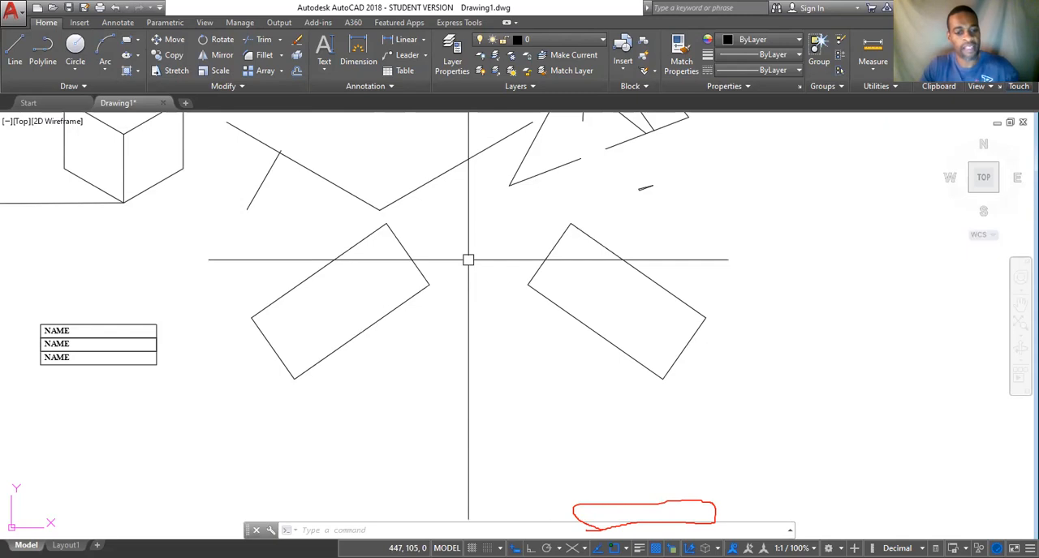
pyautogui.write('f')
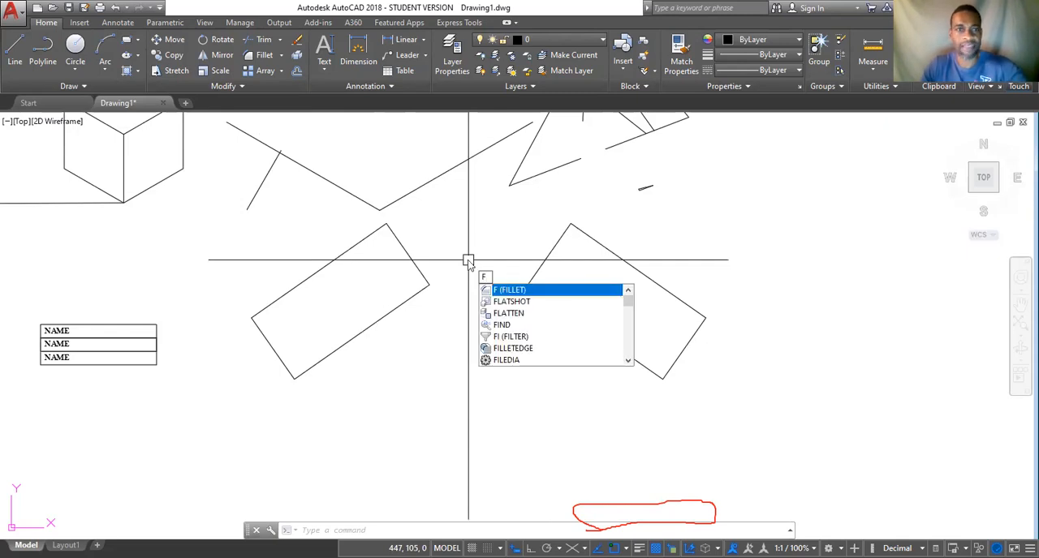
pyautogui.press('Return')
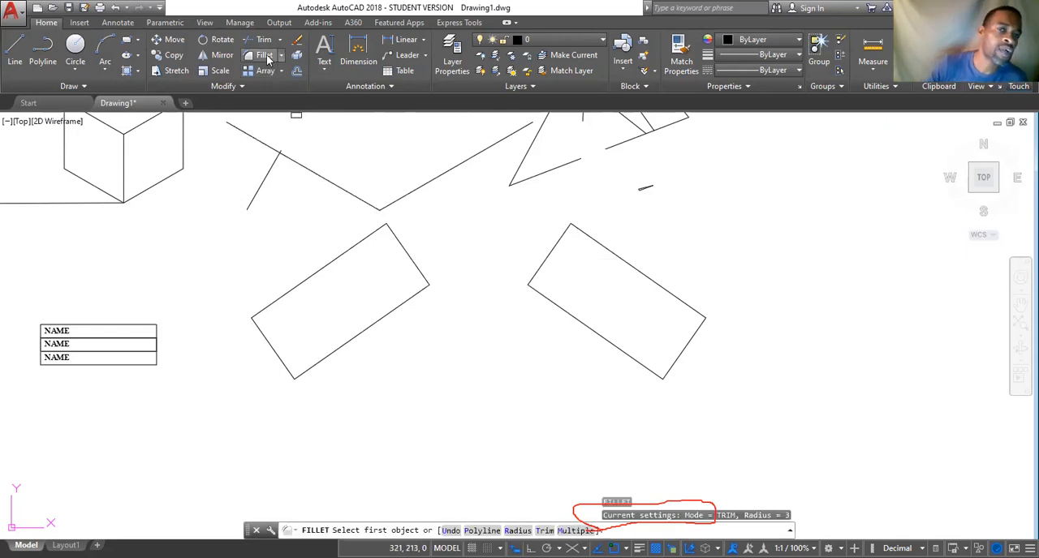
pyautogui.click(280, 57)
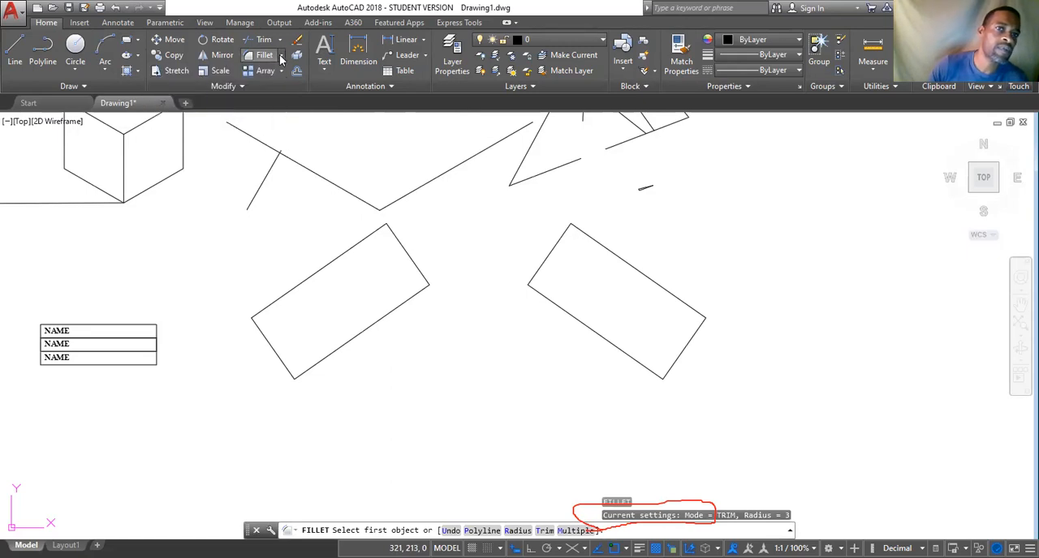
# Fillet the uppermost corner of the left tilted rectangle with a radius of 5.
pyautogui.click(260, 77)
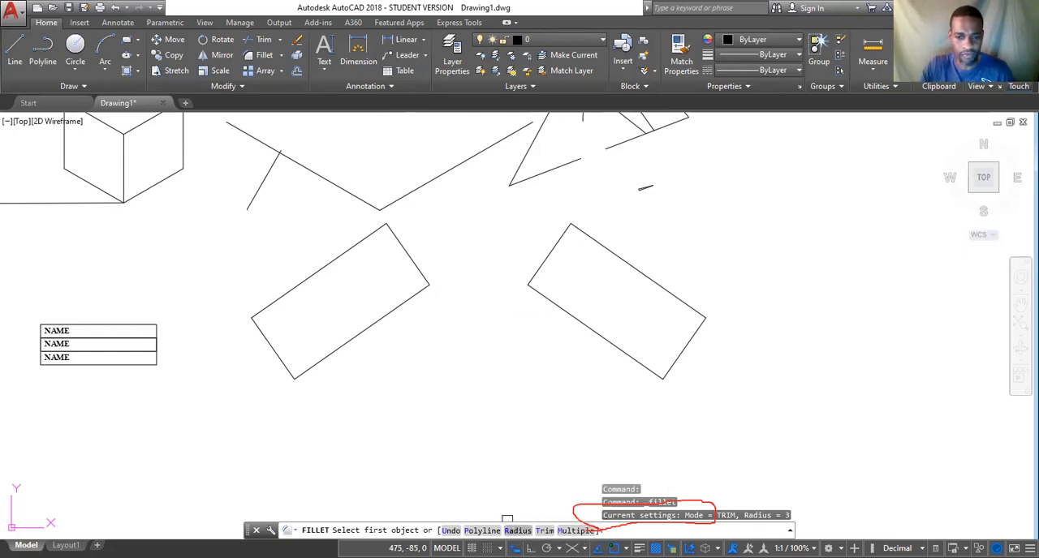
pyautogui.click(517, 530)
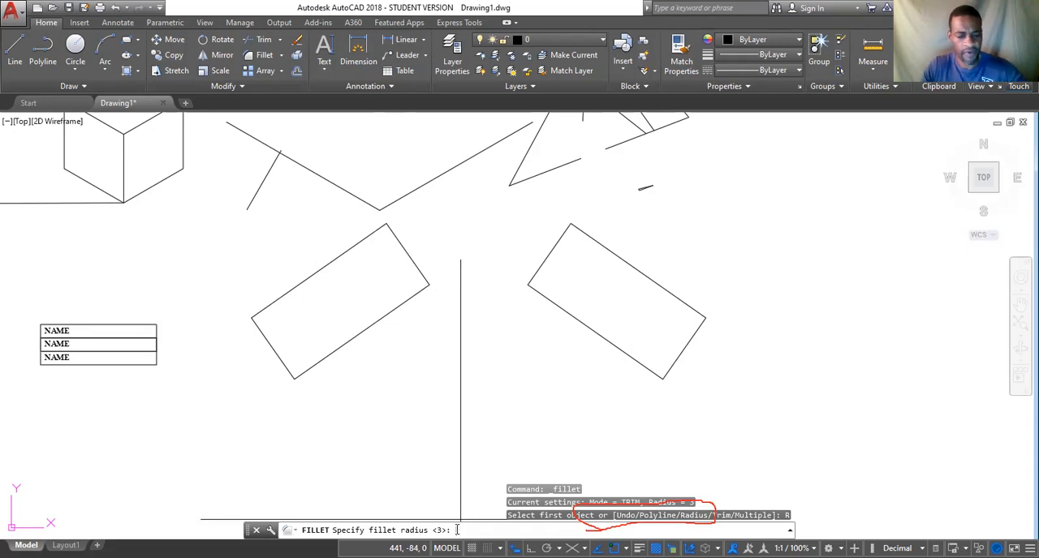
pyautogui.write('5')
pyautogui.press('Return')
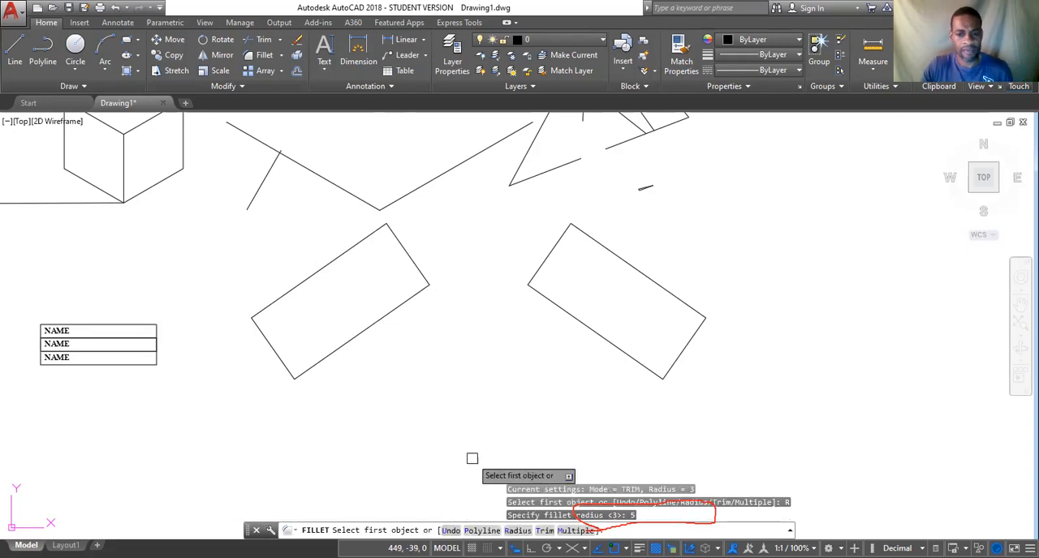
pyautogui.click(372, 234)
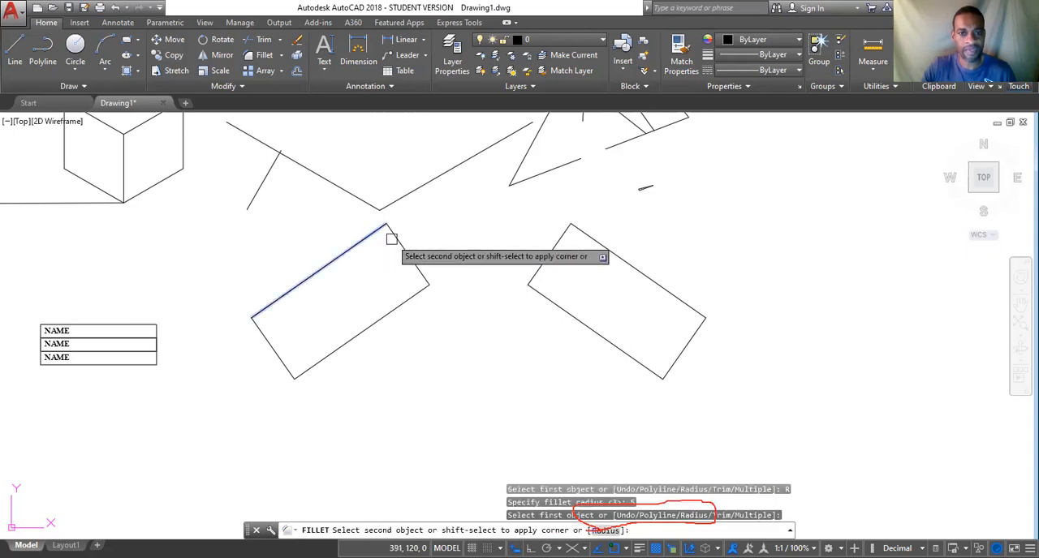
pyautogui.click(395, 235)
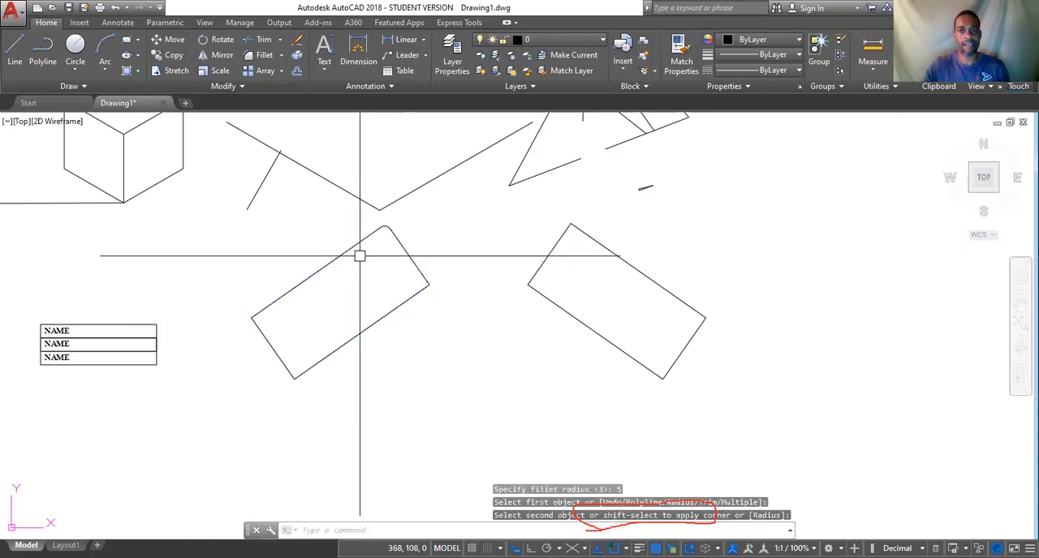
# Fillet the right corner of the left tilted rectangle with the same radius of 5.
pyautogui.scroll(2, 378, 235)
pyautogui.scroll(2, 388, 235)
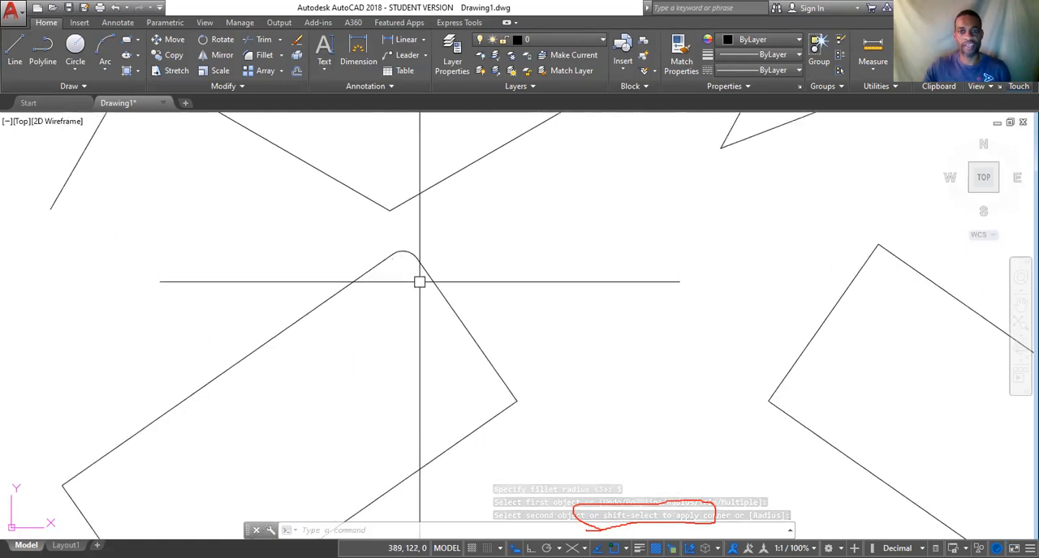
pyautogui.scroll(-4, 422, 257)
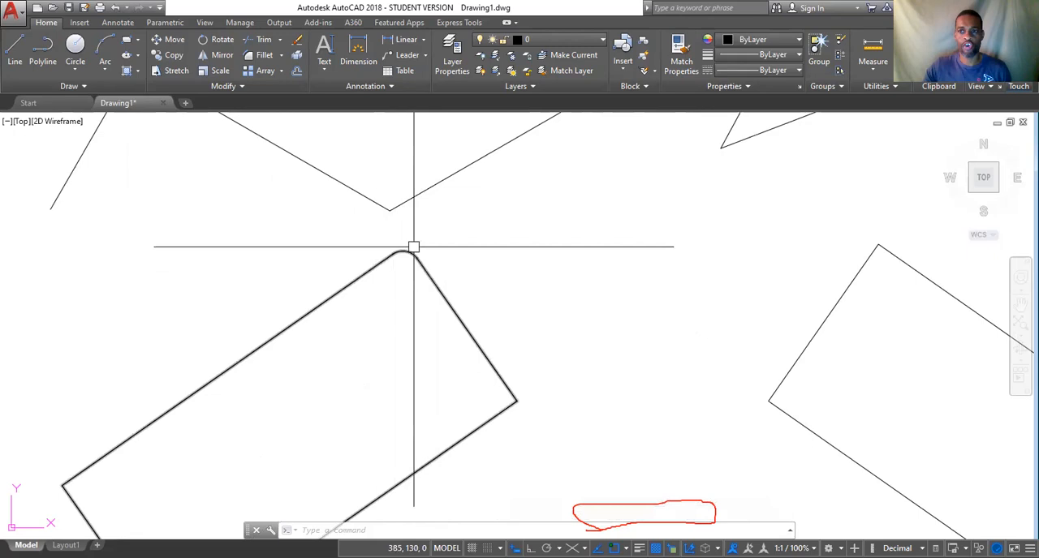
pyautogui.moveTo(409, 365); pyautogui.dragTo(411, 260, button='middle')
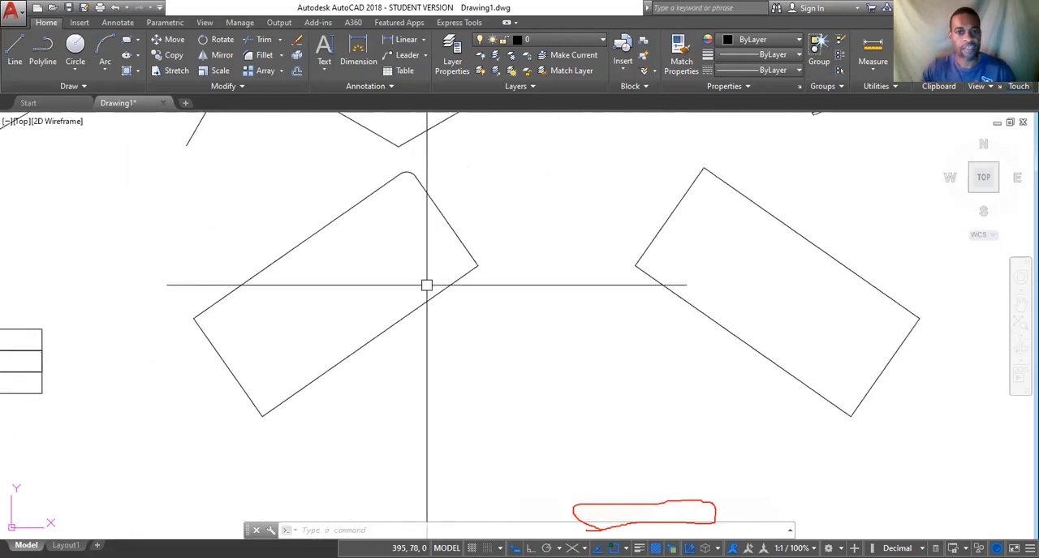
pyautogui.press('Return')
pyautogui.click(461, 274)
pyautogui.click(467, 251)
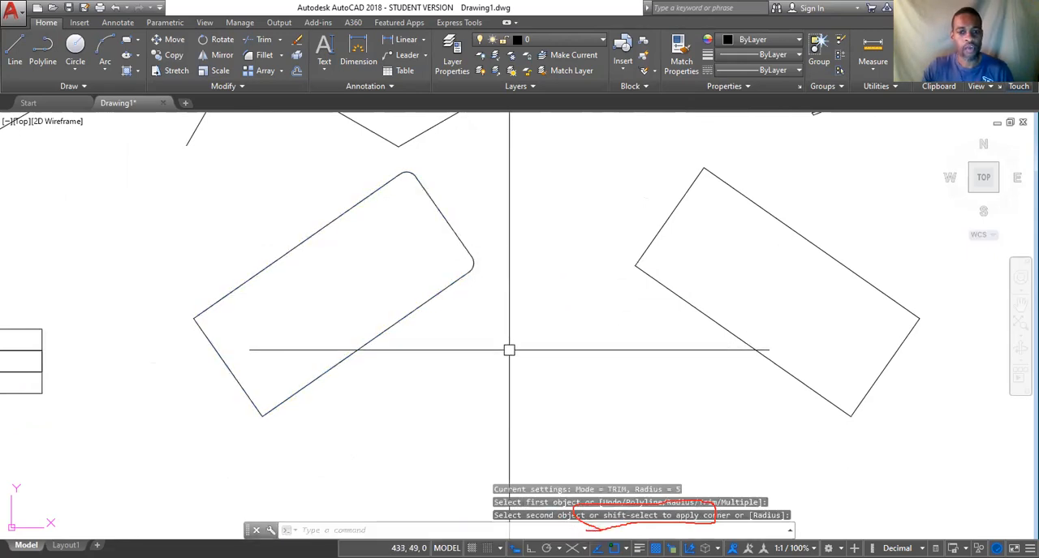
# Fillet the two remaining sharp corners of the left tilted rectangle using Fillet's Multiple option.
pyautogui.press('Return')
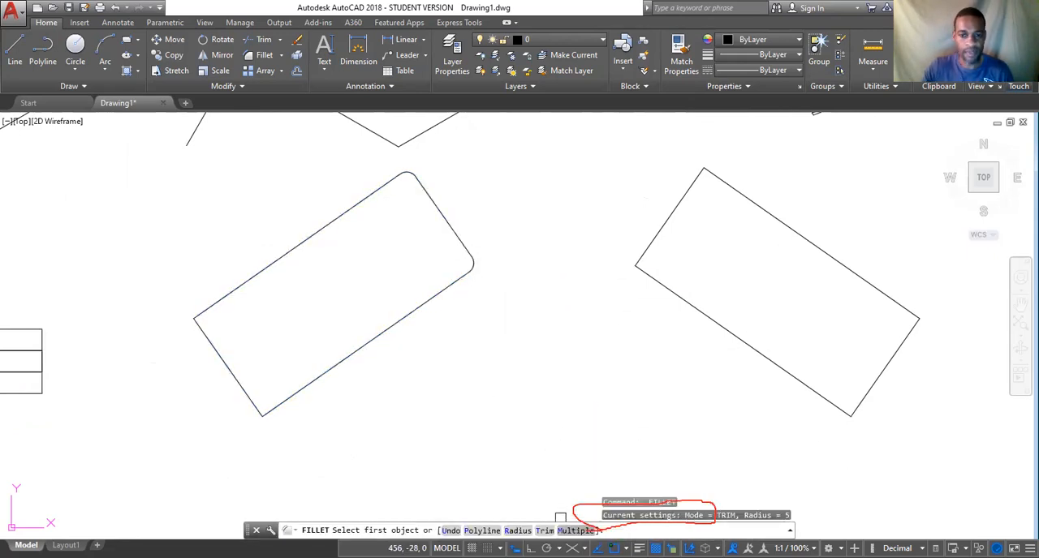
pyautogui.click(571, 530)
pyautogui.click(278, 406)
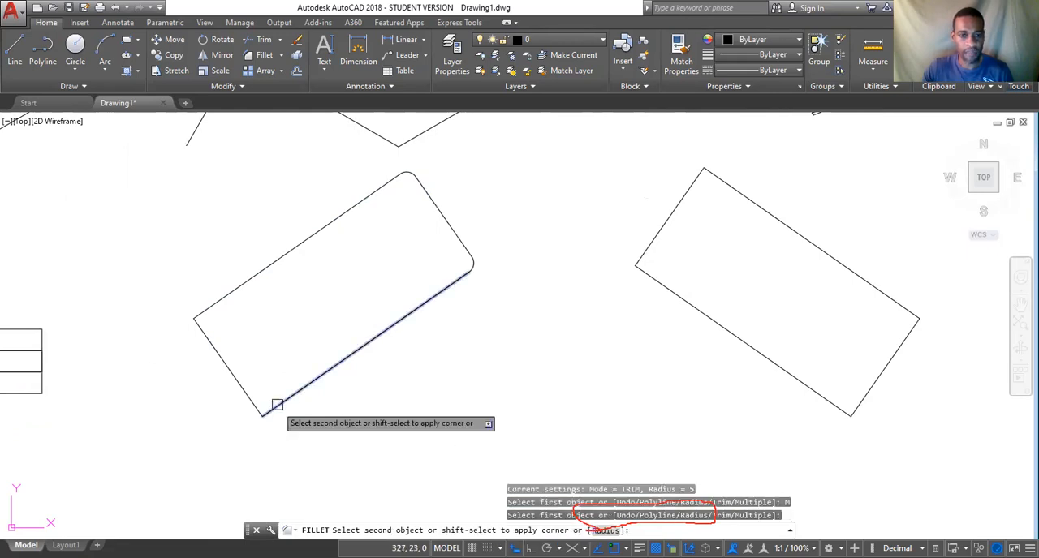
pyautogui.click(258, 406)
pyautogui.click(205, 311)
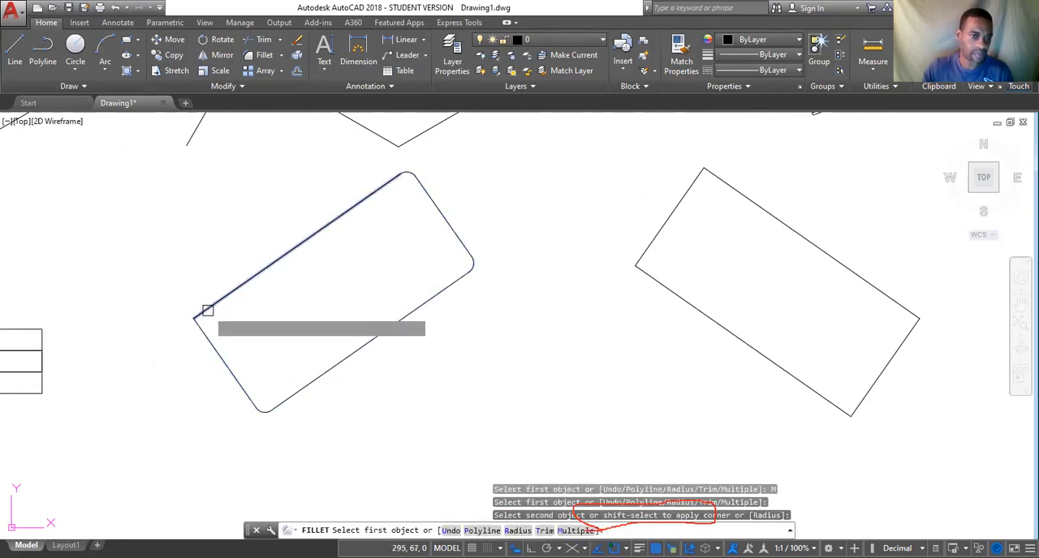
pyautogui.click(202, 329)
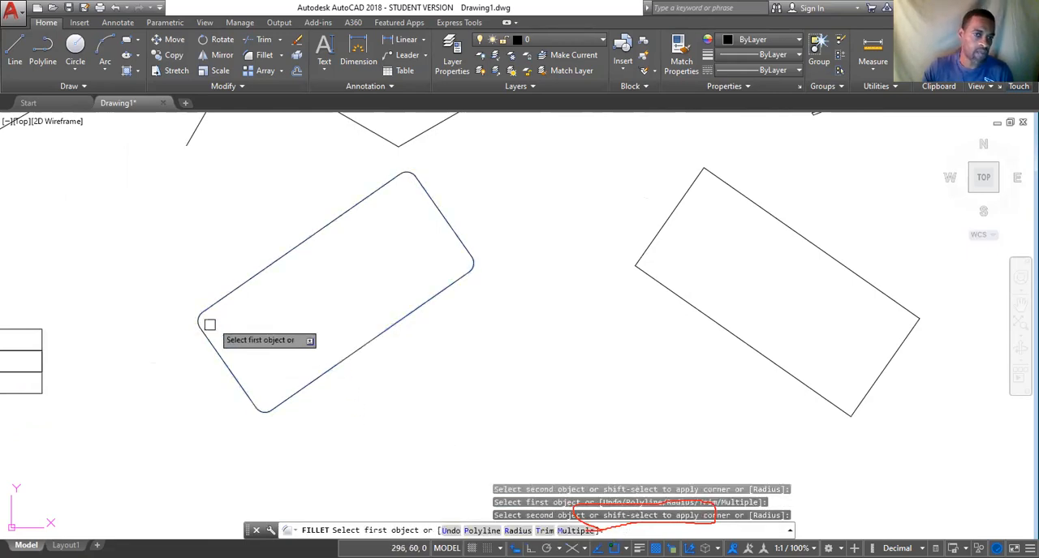
# Fillet all four corners of the right tilted rectangle in the same Multiple run, and undo the latest fillets.
pyautogui.click(688, 181)
pyautogui.click(715, 176)
pyautogui.click(649, 243)
pyautogui.click(655, 272)
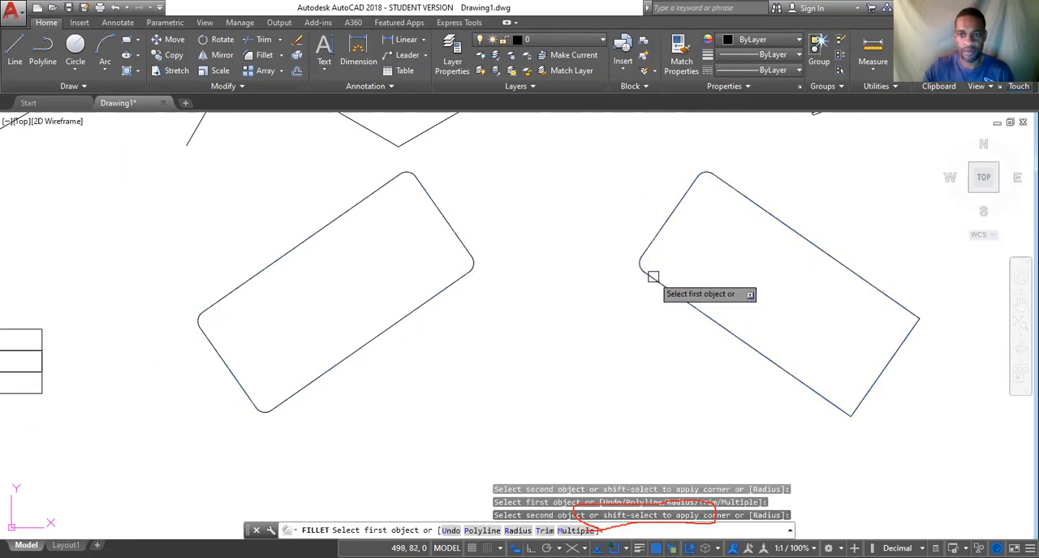
pyautogui.click(903, 318)
pyautogui.click(906, 328)
pyautogui.click(869, 387)
pyautogui.click(837, 406)
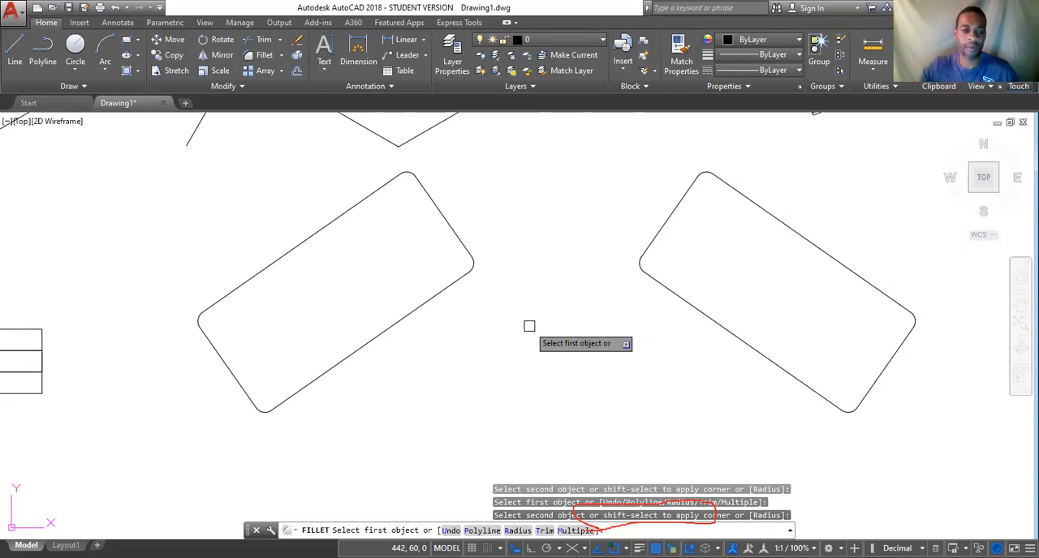
pyautogui.press('Escape')
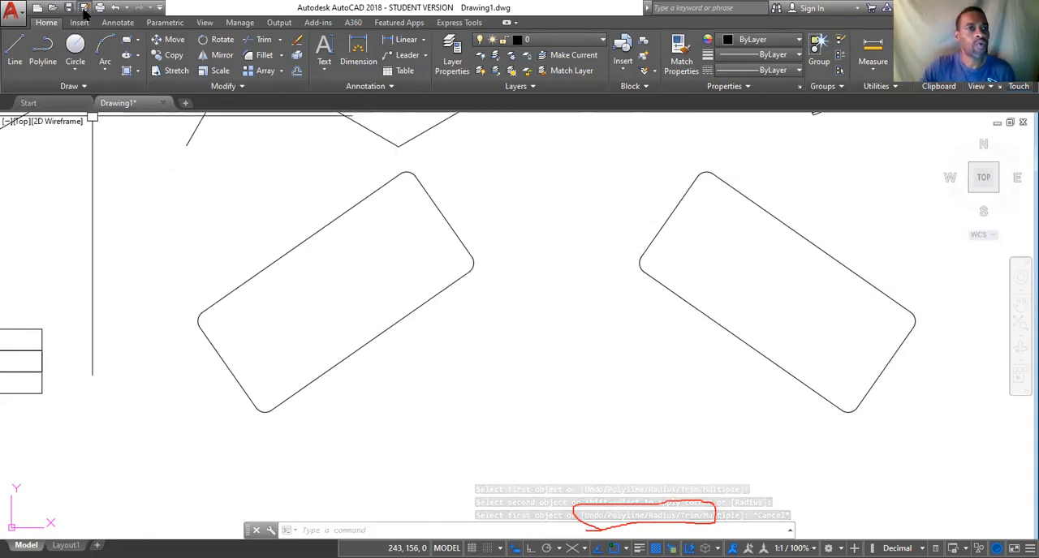
pyautogui.click(114, 8)
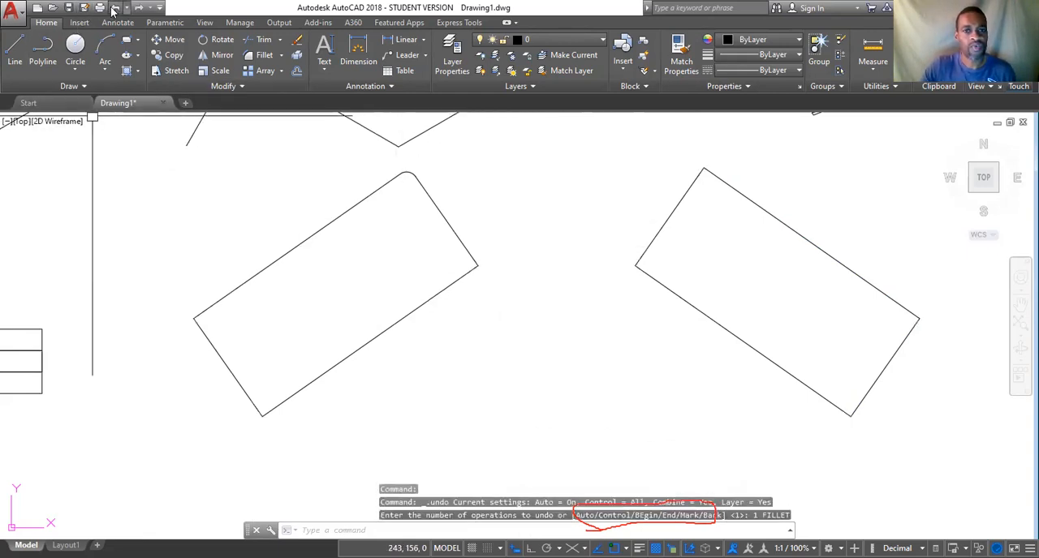
# Draw two separate lines in the empty area beside the trimmed shapes: a slanted one about 82 units long and a nearly vertical one.
pyautogui.scroll(-3, 347, 315)
pyautogui.moveTo(489, 218)
pyautogui.mouseDown(button='middle')
pyautogui.moveTo(416, 314)
pyautogui.moveTo(341, 378)
pyautogui.moveTo(354, 371)
pyautogui.moveTo(340, 426)
pyautogui.mouseUp(button='middle')
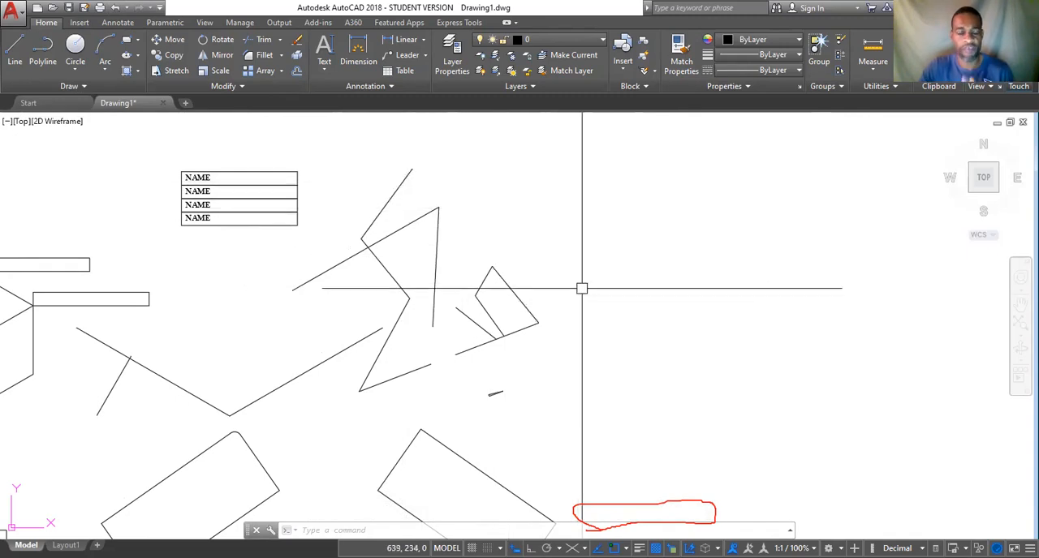
pyautogui.click(15, 47)
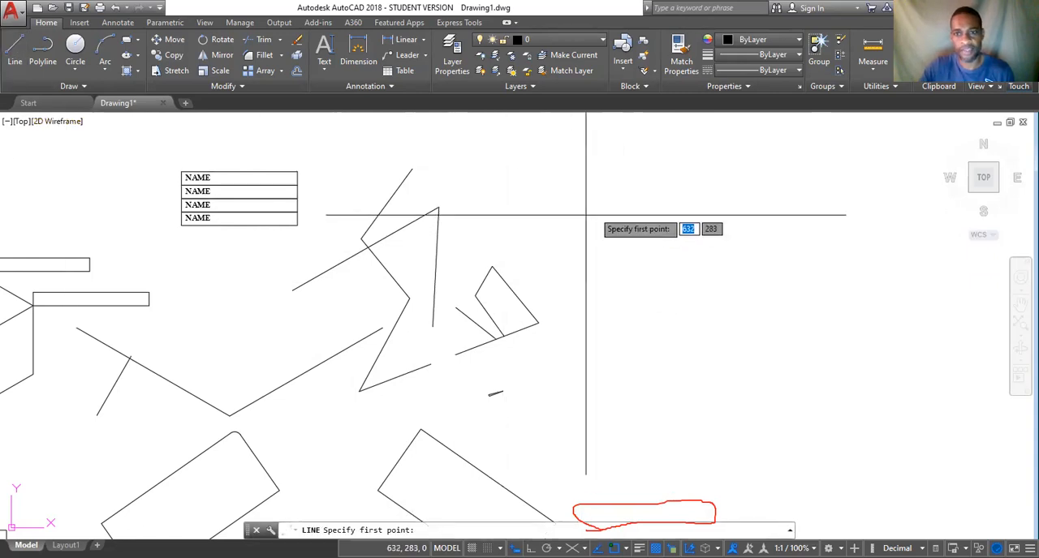
pyautogui.click(672, 199)
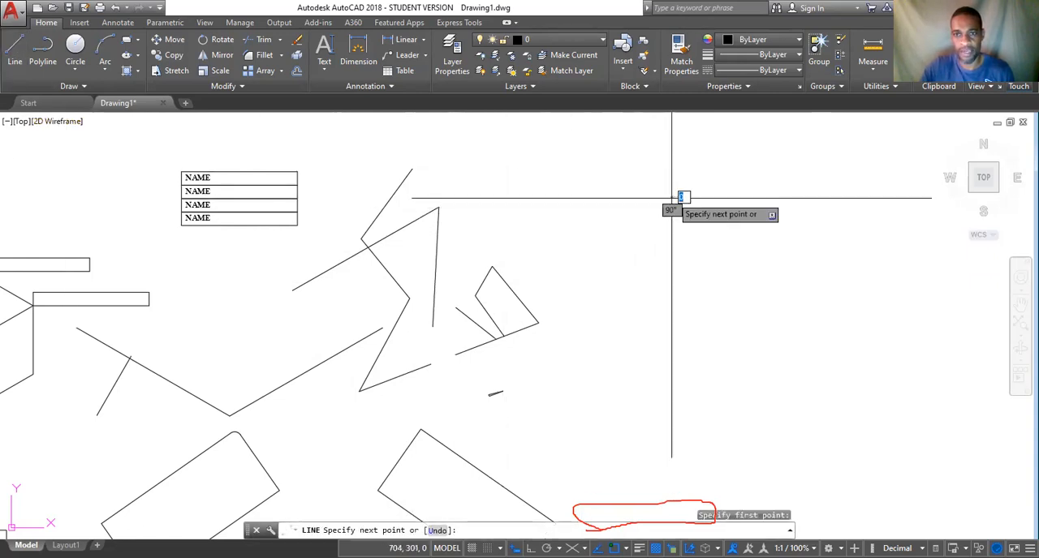
pyautogui.click(573, 252)
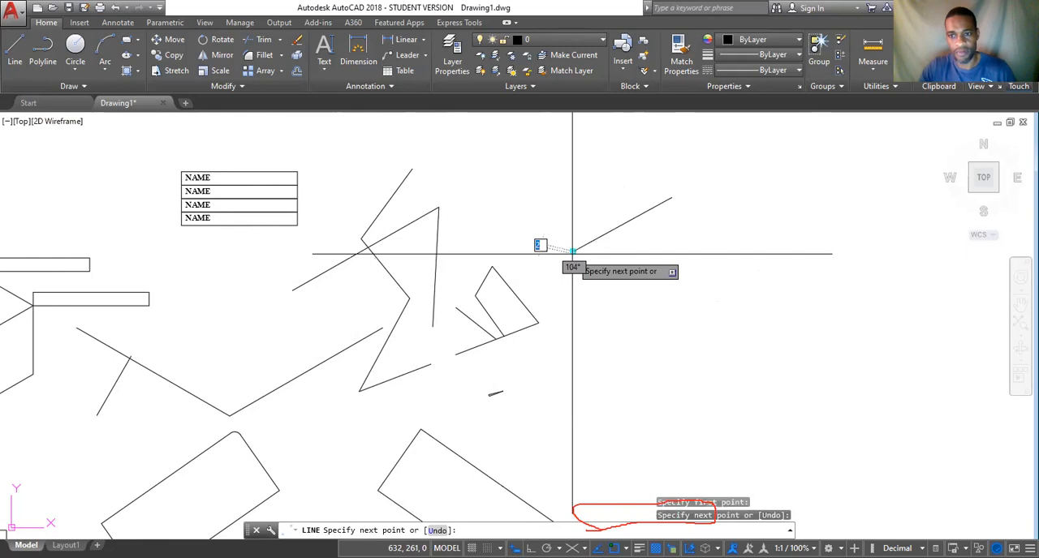
pyautogui.click(711, 241)
pyautogui.press('Return')
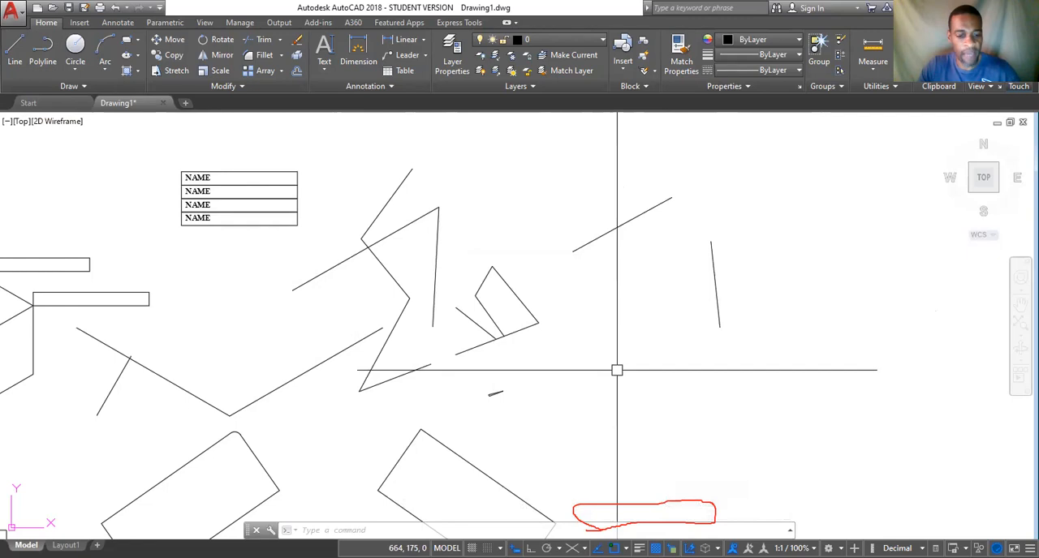
# Fillet the new slanted and near-vertical lines with a radius of 0 to form a sharp corner, and undo that fillet.
pyautogui.write('f')
pyautogui.press('Return')
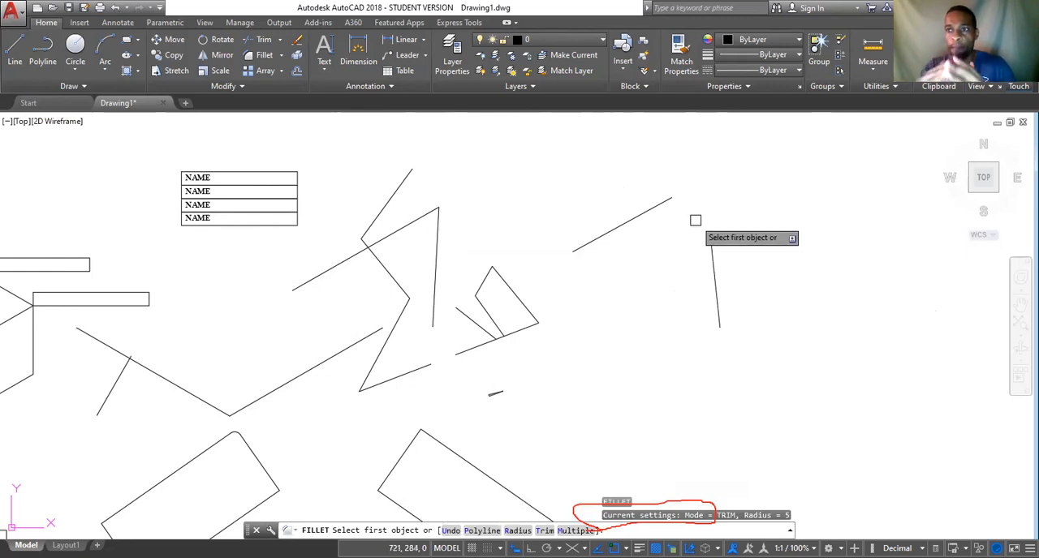
pyautogui.click(516, 530)
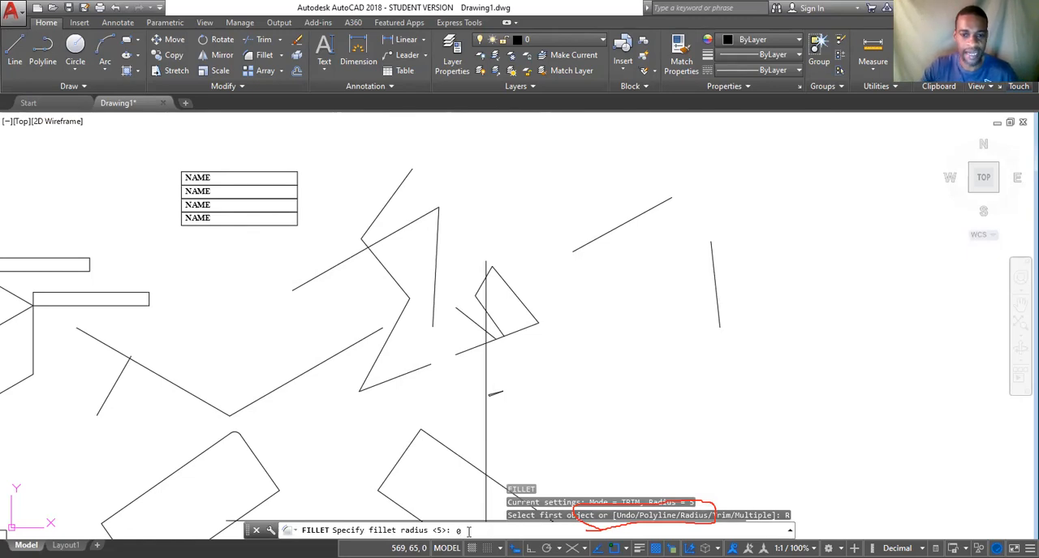
pyautogui.write('0')
pyautogui.press('Return')
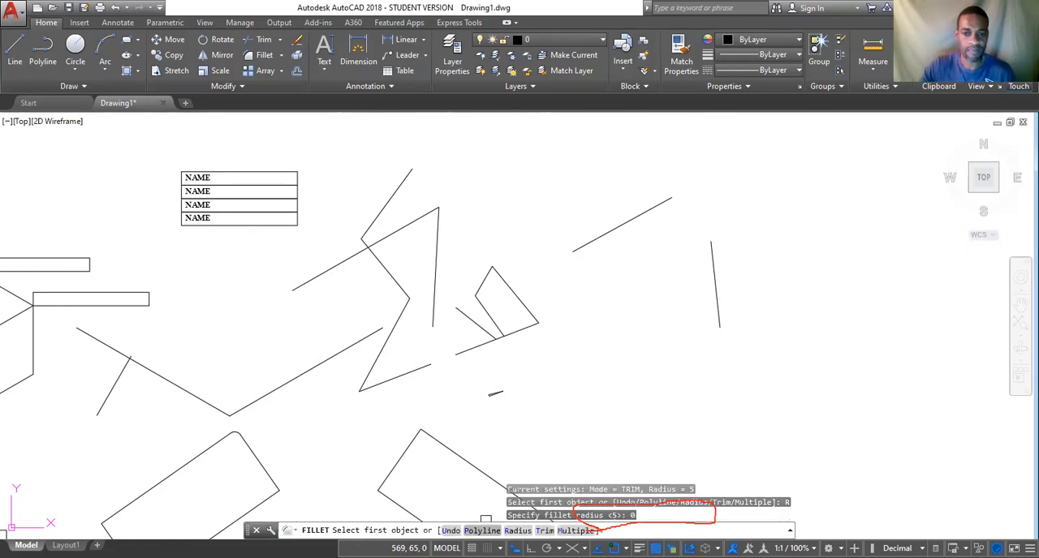
pyautogui.click(661, 204)
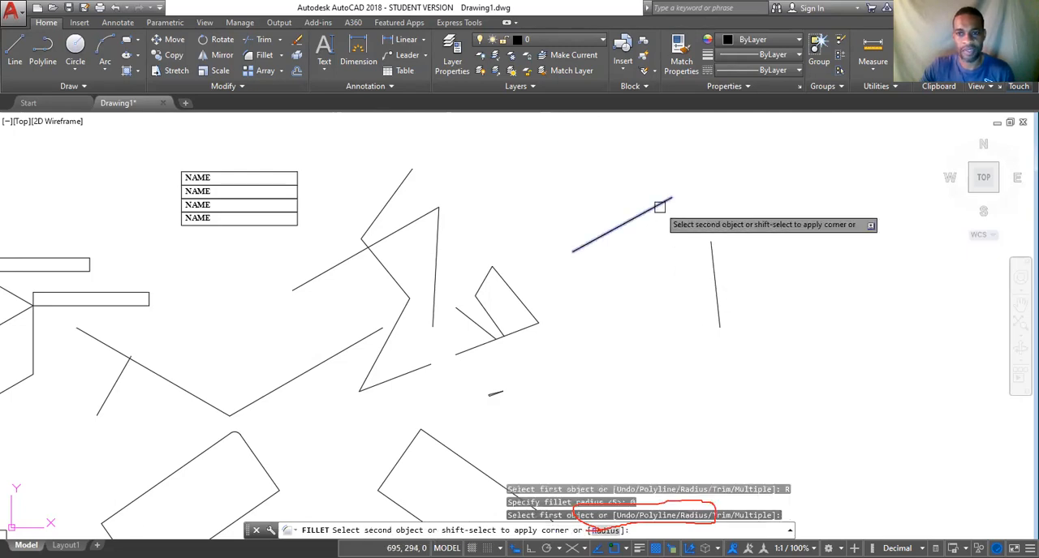
pyautogui.click(712, 249)
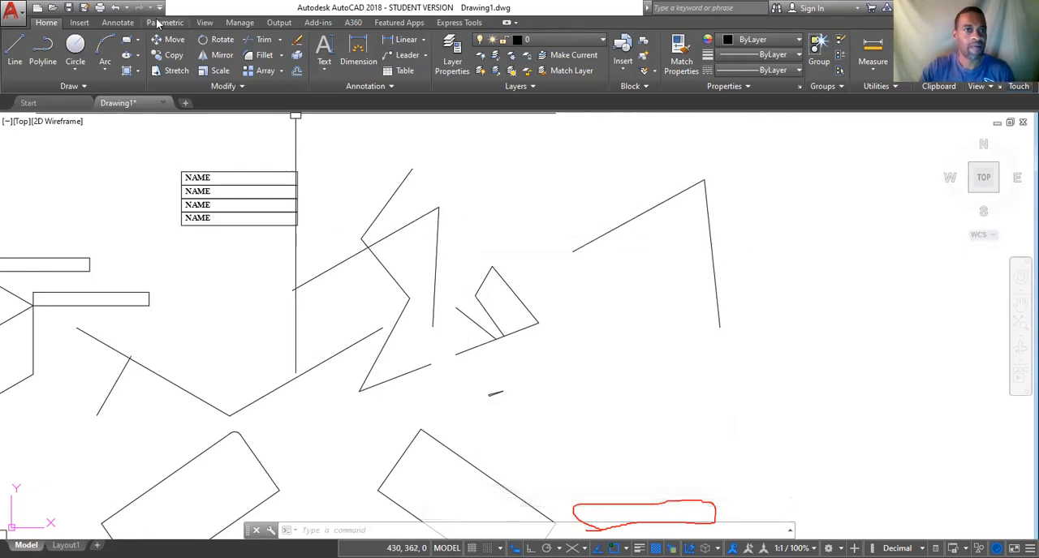
pyautogui.click(115, 9)
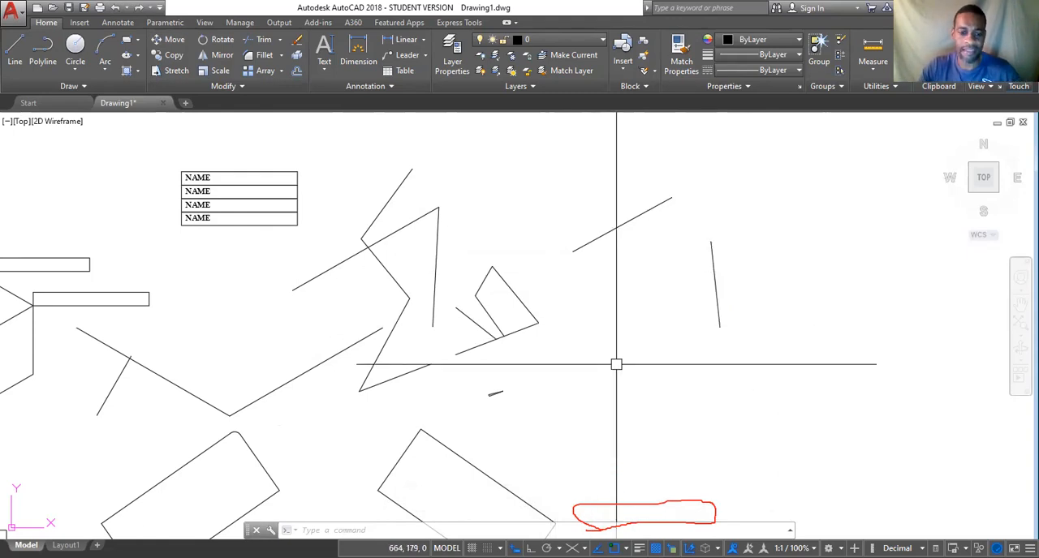
# Fillet the slanted line and the near-vertical line with a radius of 5 to join them with a rounded corner.
pyautogui.click(261, 56)
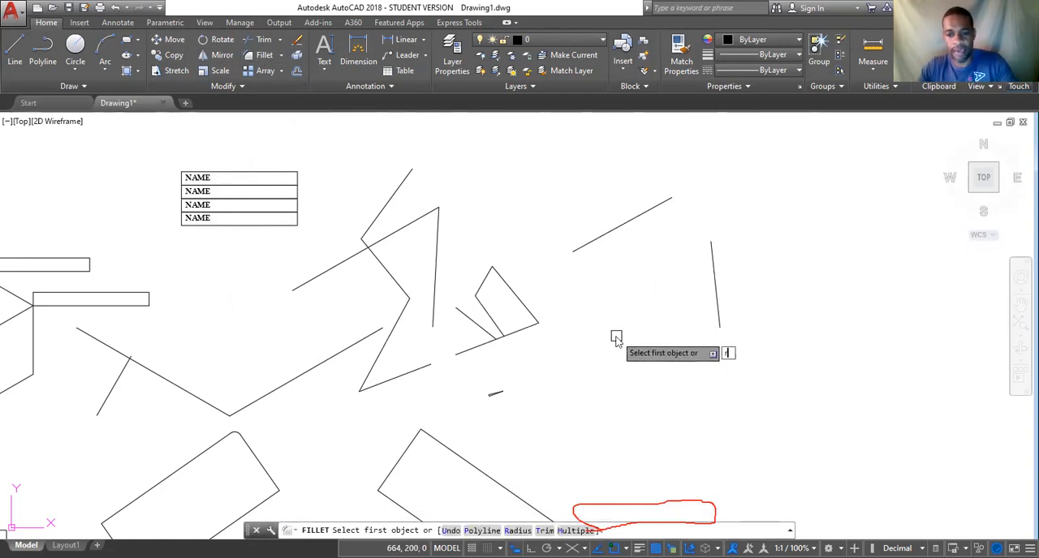
pyautogui.press('Return')
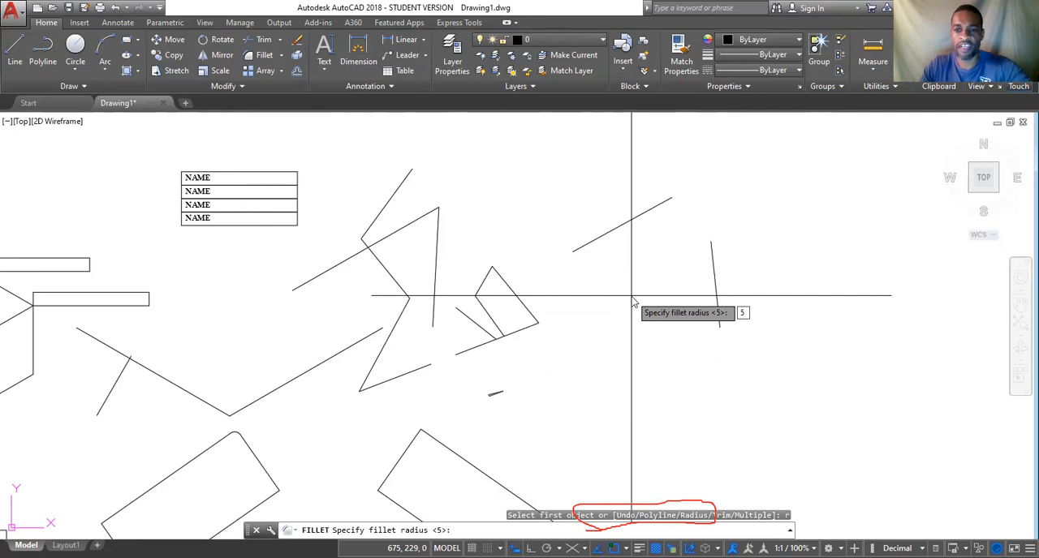
pyautogui.write('5')
pyautogui.press('Return')
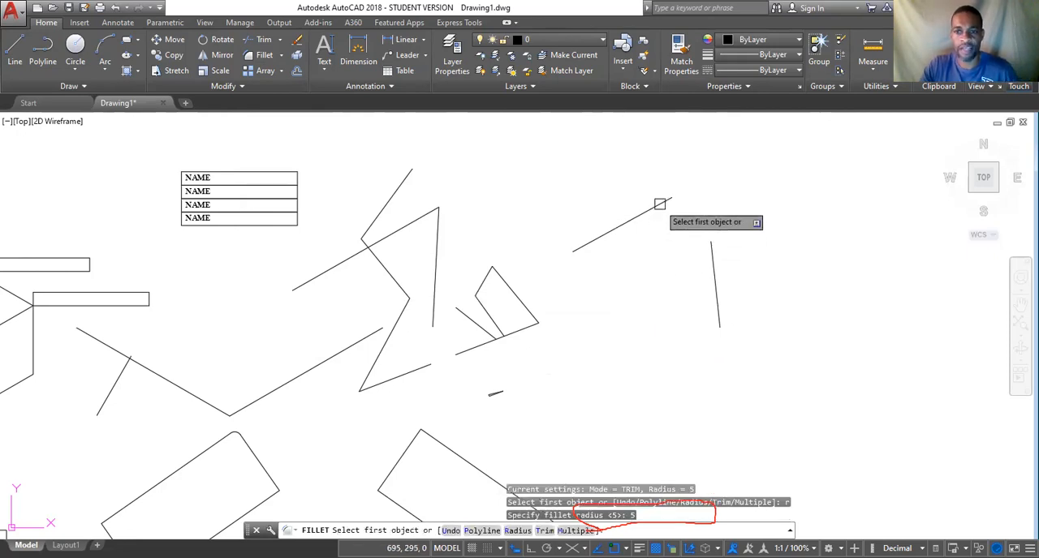
pyautogui.click(658, 205)
pyautogui.click(712, 245)
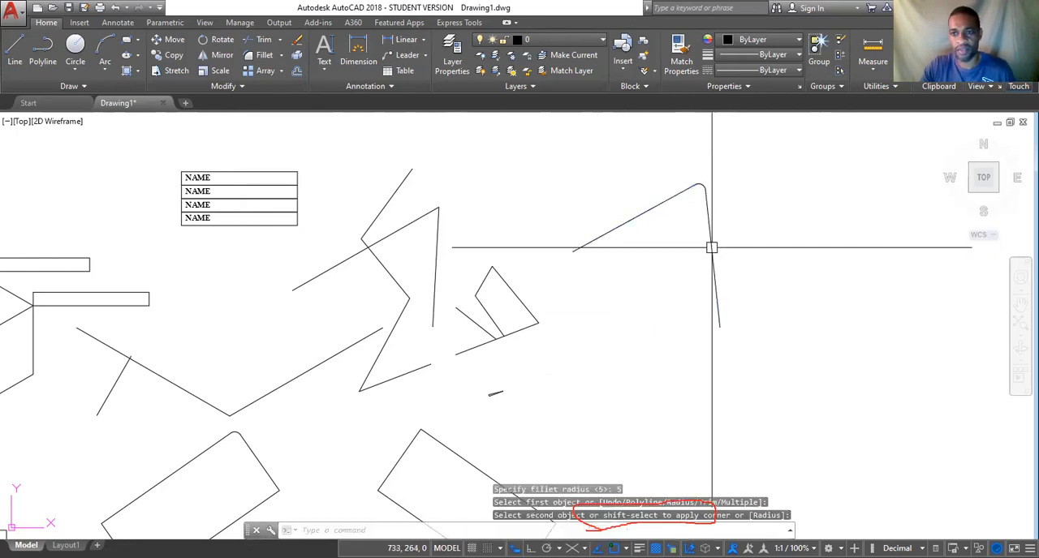